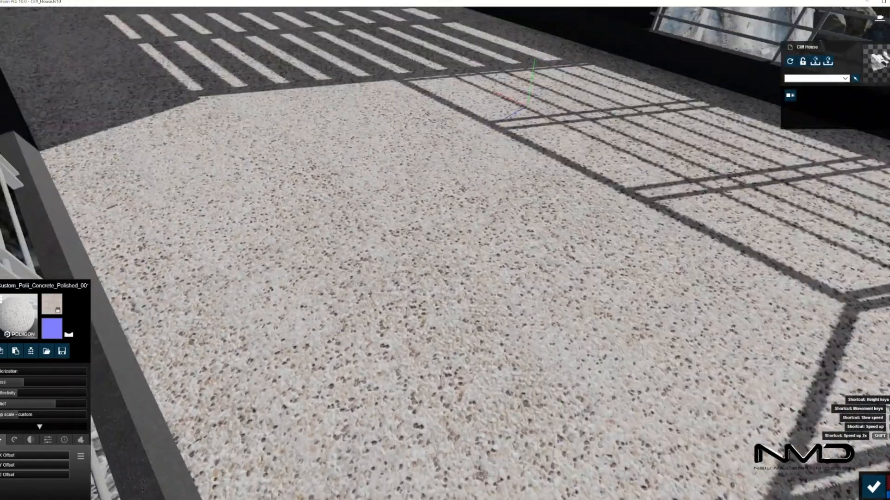
- Fine-tune the gloss of the terrace floor's polished concrete material, set its weathering to 0.0, and save the changes
{"action": "left_click_drag", "start_coordinate": [24, 385], "coordinate": [28, 385]}
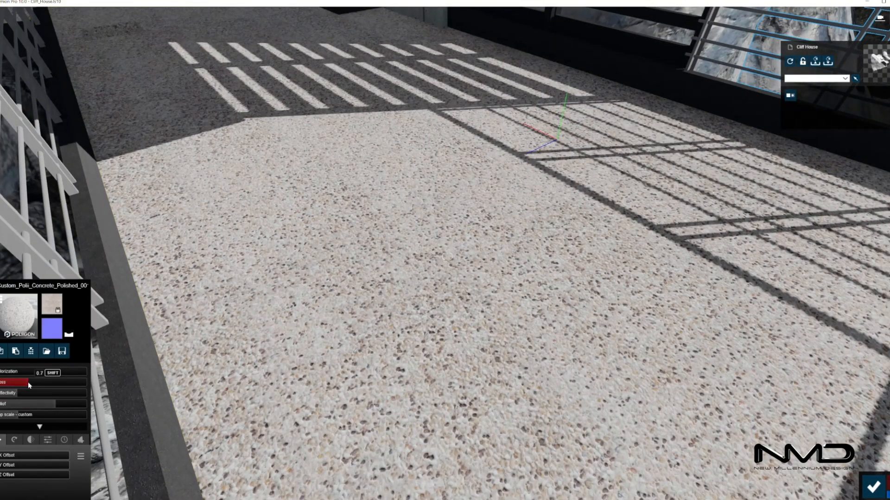
{"action": "left_click", "coordinate": [64, 440]}
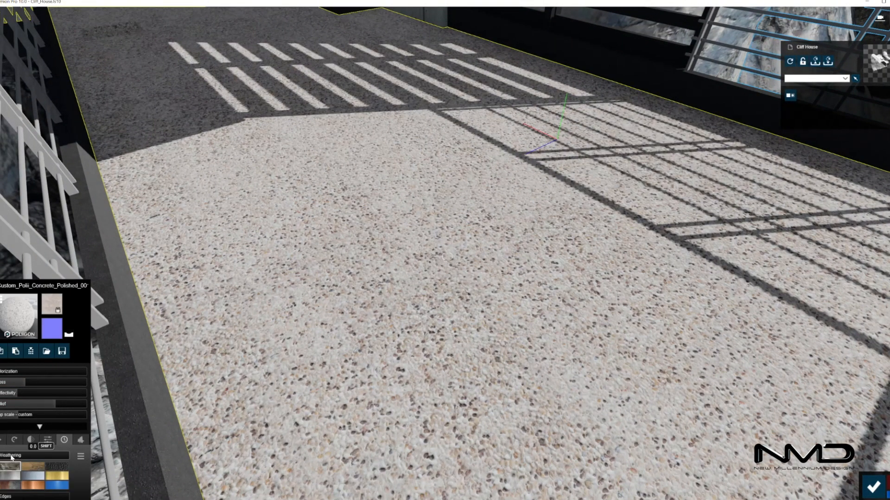
{"action": "left_click_drag", "start_coordinate": [2, 456], "coordinate": [11, 456]}
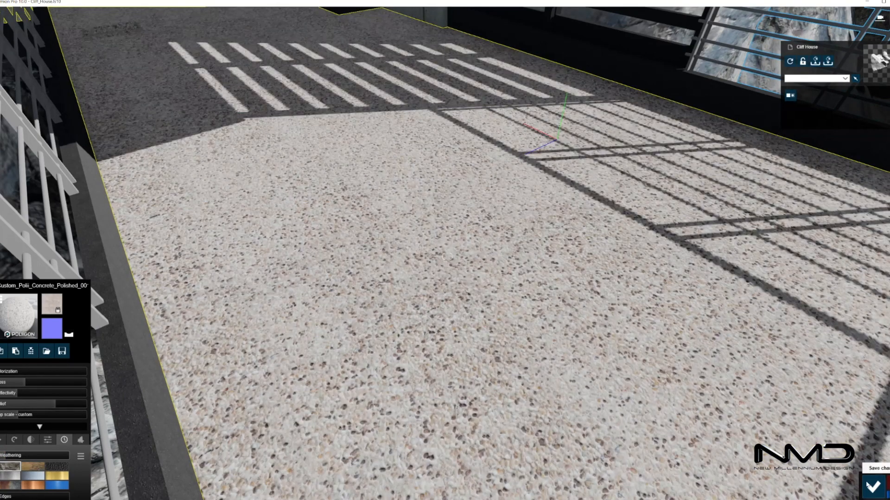
{"action": "left_click", "coordinate": [873, 486]}
- Apply the outdoor metal material Polii Metal StainlessSteelCast 001 2K to the terrace and balcony railings
{"action": "key", "text": "s"}
{"action": "right_click_drag", "start_coordinate": [493, 407], "coordinate": [414, 366]}
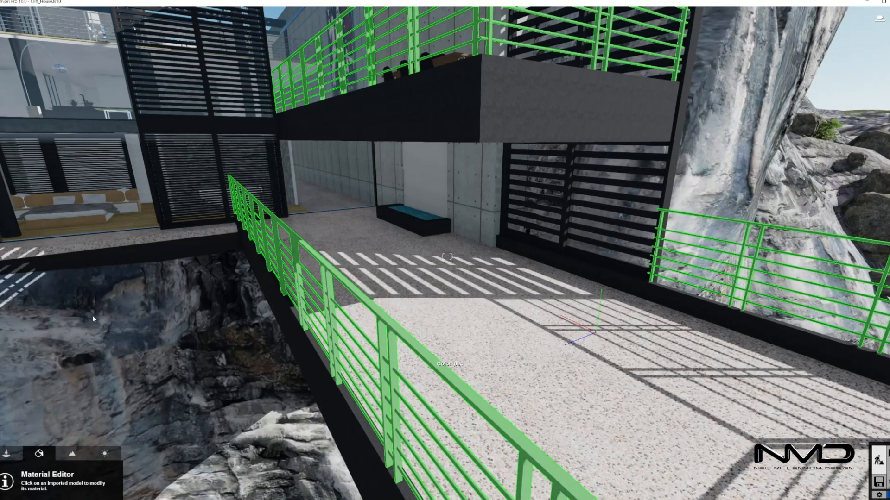
{"action": "left_click", "coordinate": [48, 349]}
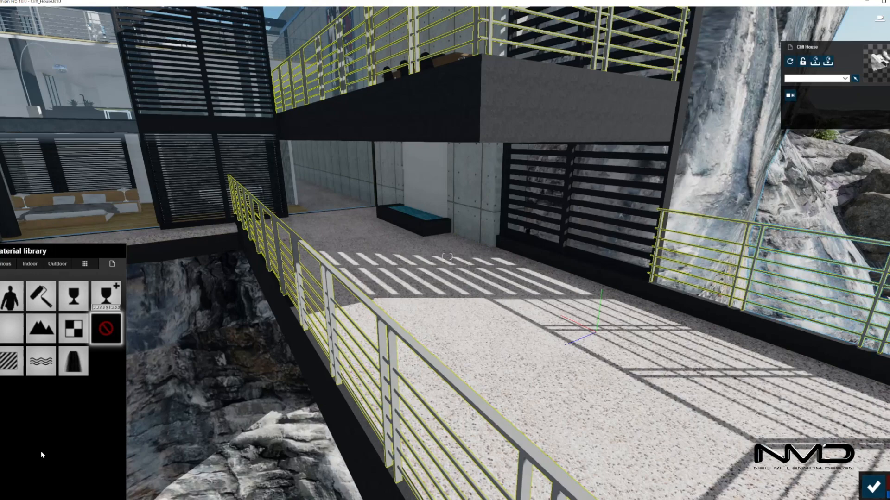
{"action": "left_click", "coordinate": [57, 264]}
{"action": "left_click", "coordinate": [84, 285]}
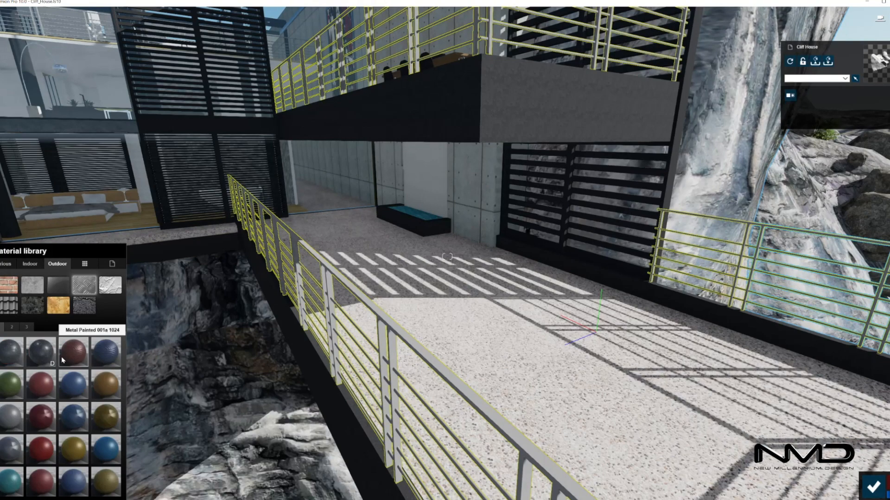
{"action": "left_click", "coordinate": [27, 327]}
{"action": "left_click", "coordinate": [106, 384]}
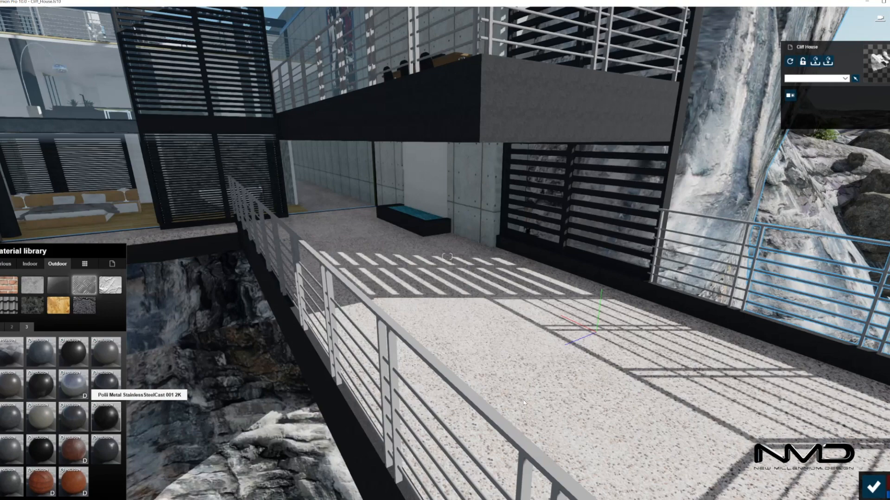
{"action": "left_click", "coordinate": [538, 410]}
- Replace the black material on the balcony slab edges and the water basin with a grey outdoor concrete material
{"action": "right_click_drag", "start_coordinate": [369, 277], "coordinate": [597, 260]}
{"action": "key", "text": "q"}
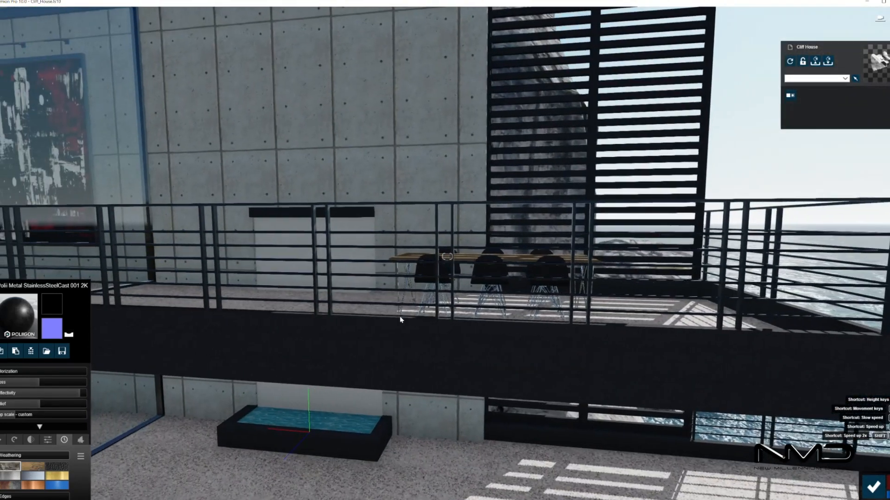
{"action": "left_click", "coordinate": [374, 353]}
{"action": "left_click", "coordinate": [56, 265]}
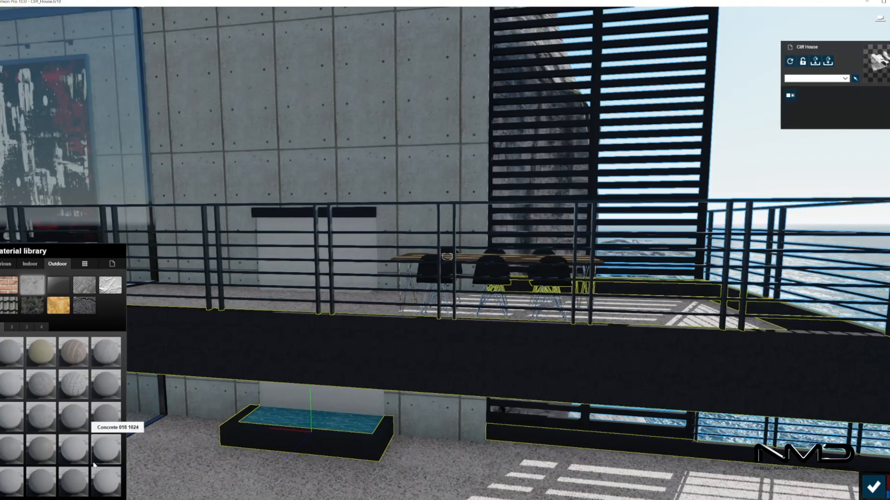
{"action": "left_click", "coordinate": [12, 327]}
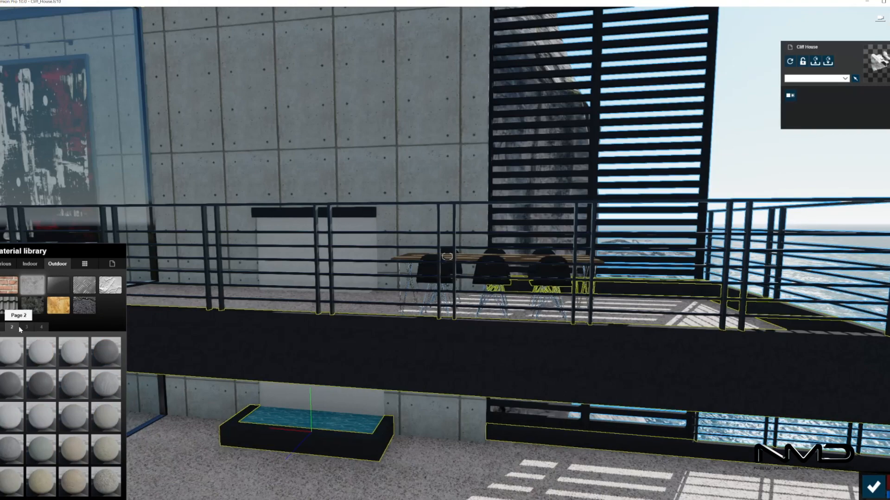
{"action": "left_click", "coordinate": [26, 327]}
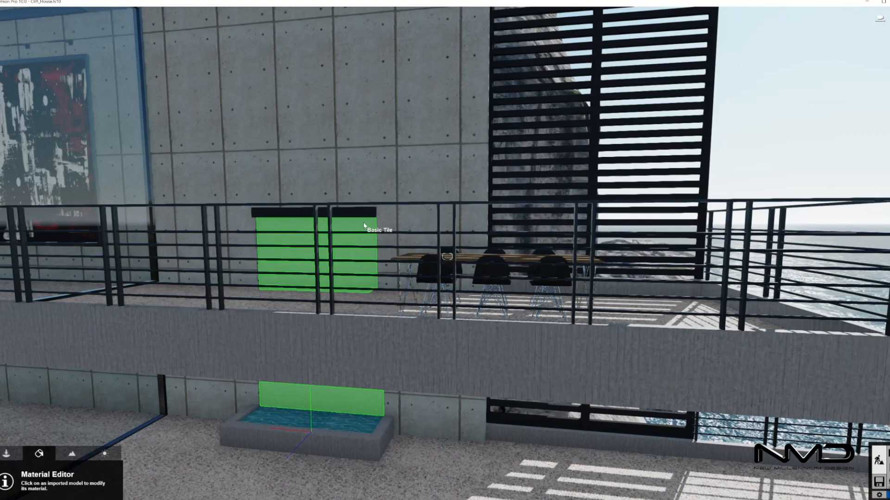
- Apply Polii Bricks 26 01 3k to the water feature's back panels and the Clear Lake water material to the basin
{"action": "left_click", "coordinate": [364, 226]}
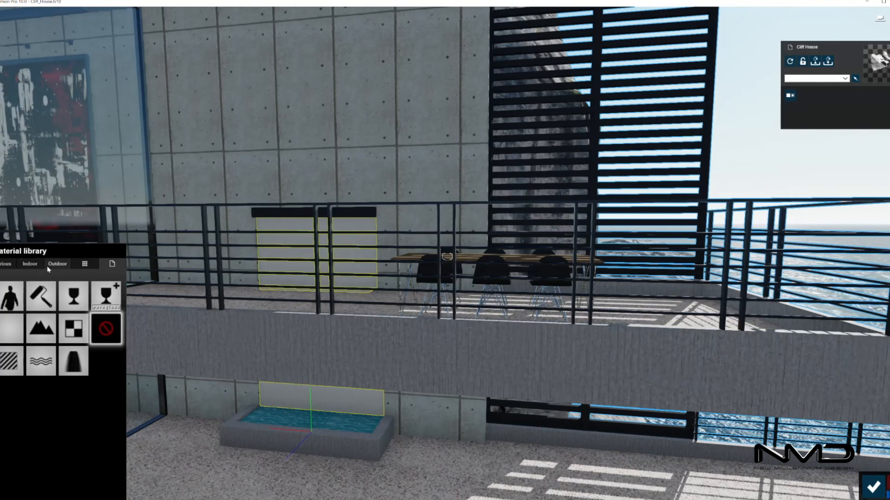
{"action": "left_click", "coordinate": [52, 264]}
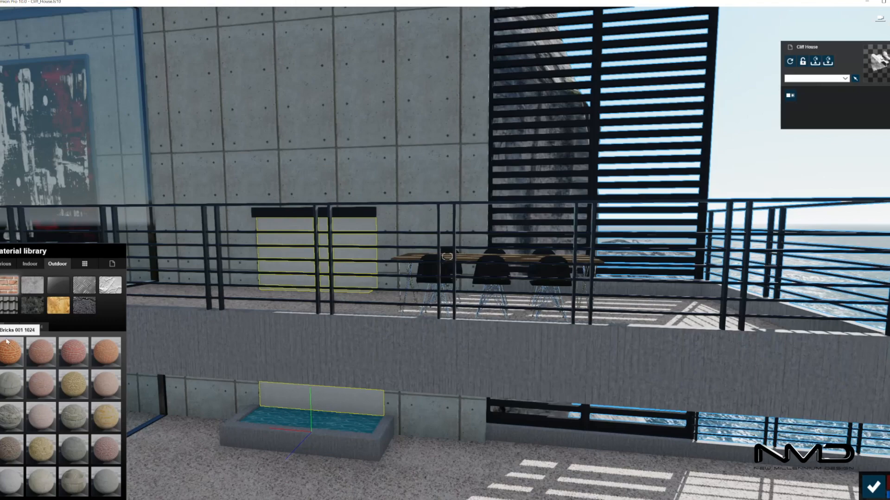
{"action": "left_click", "coordinate": [26, 327]}
{"action": "left_click", "coordinate": [6, 487]}
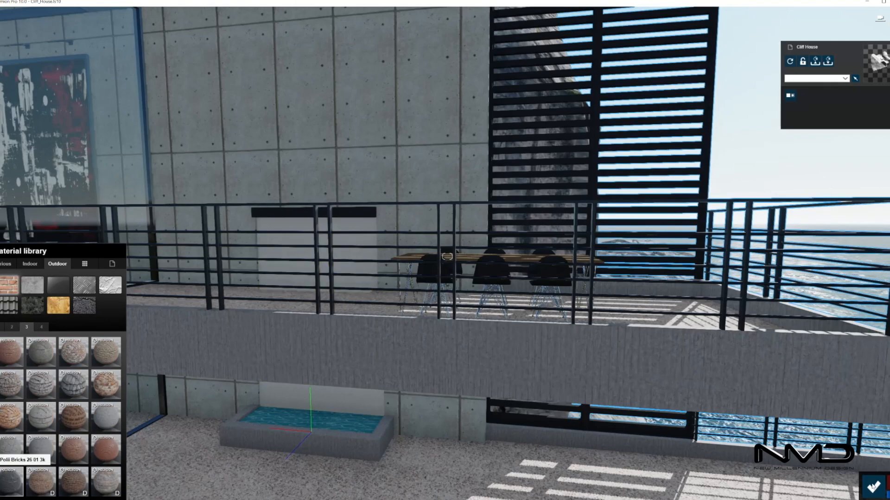
{"action": "left_click", "coordinate": [352, 424]}
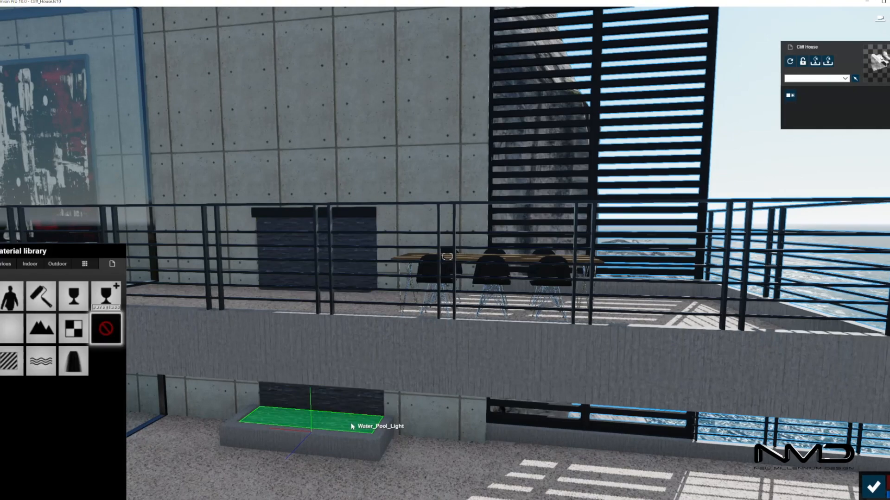
{"action": "left_click", "coordinate": [41, 361]}
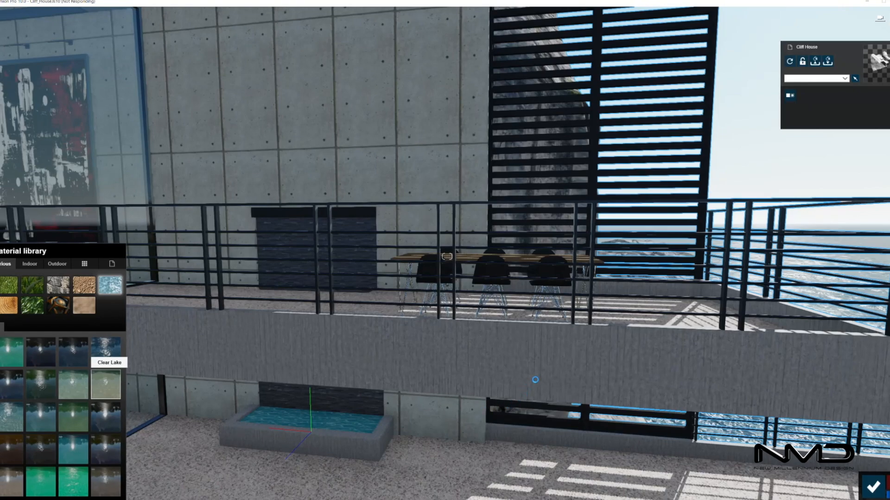
- Place a sheet waterfall fountain effect at the top of the dark brick panel on the upper balcony
{"action": "key", "text": "s"}
{"action": "right_click_drag", "start_coordinate": [536, 379], "coordinate": [503, 402]}
{"action": "key", "text": "s"}
{"action": "key", "text": "w"}
{"action": "key", "text": "w"}
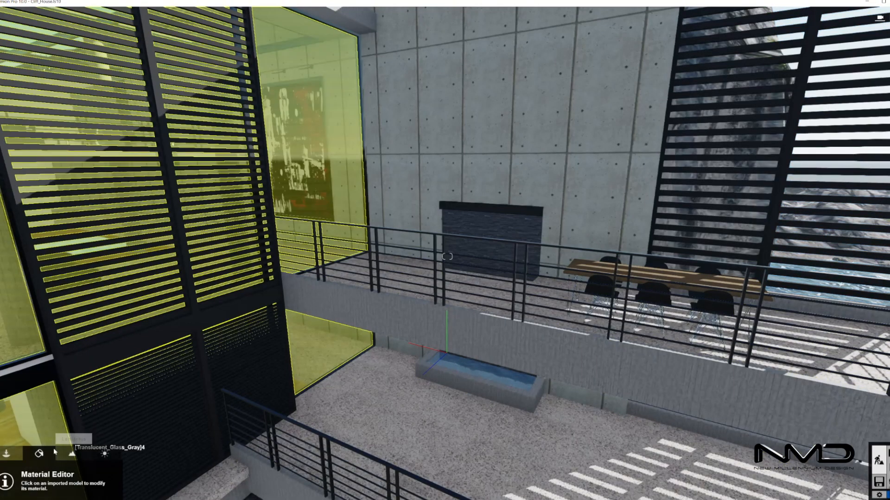
{"action": "left_click", "coordinate": [10, 455]}
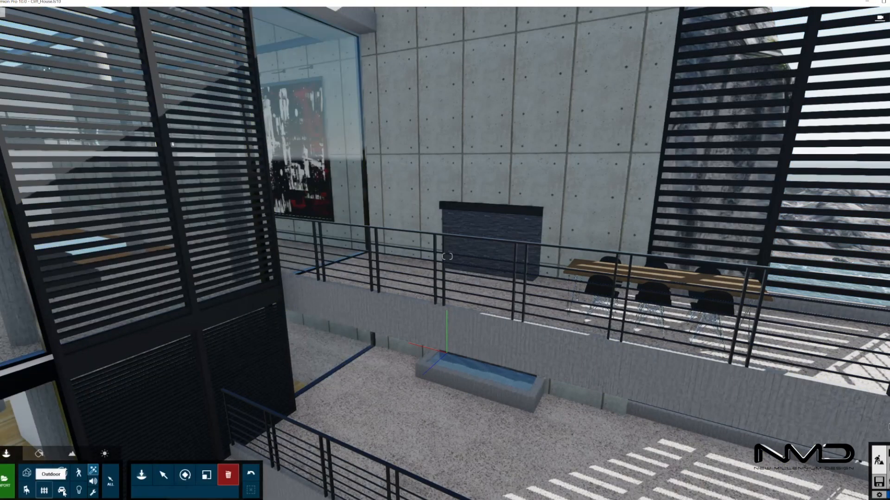
{"action": "left_click", "coordinate": [148, 473]}
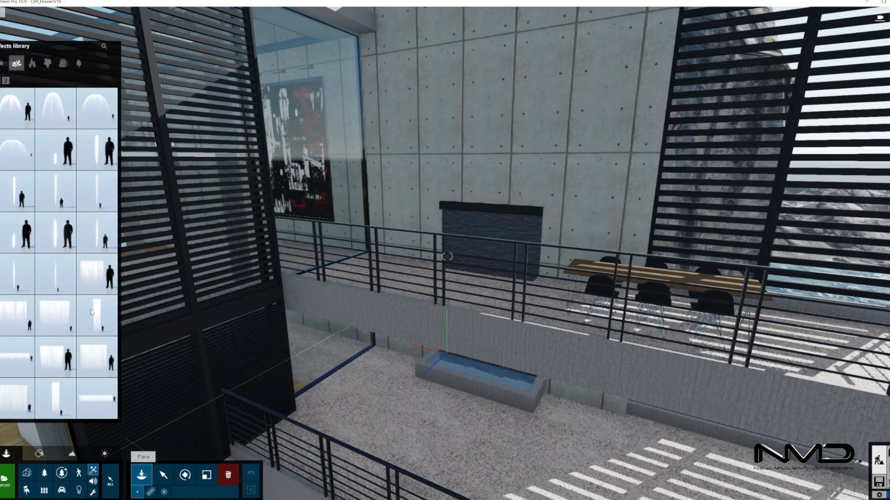
{"action": "left_click", "coordinate": [95, 264]}
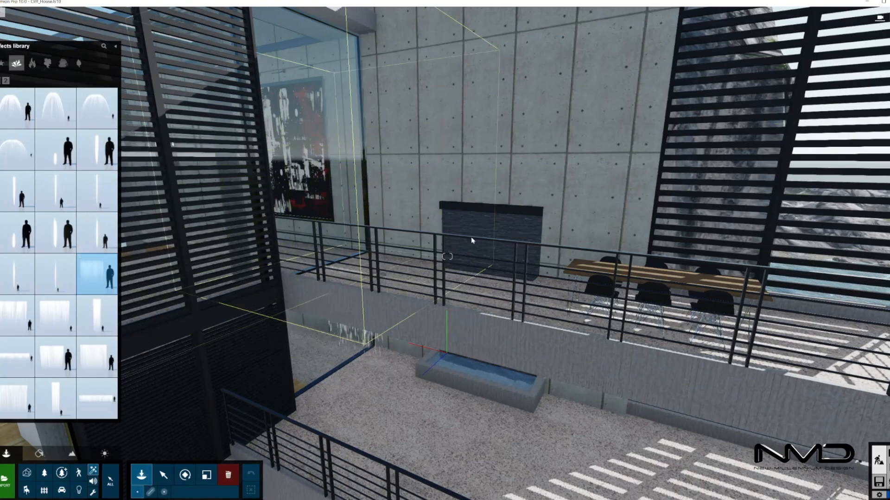
{"action": "left_click", "coordinate": [493, 212]}
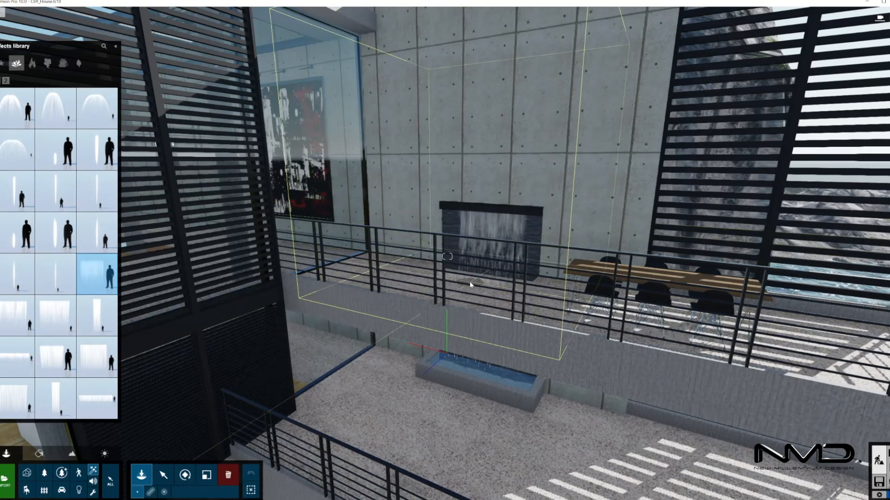
{"action": "key", "text": "Escape"}
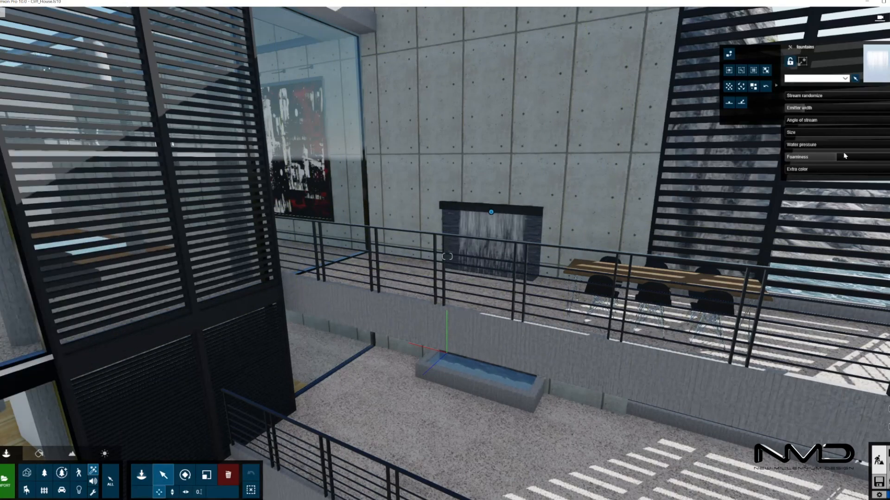
- Adjust the waterfall's water pressure, emitter width and size to fit the dark panel, with the angle of stream at 0.1
{"action": "left_click", "coordinate": [799, 145]}
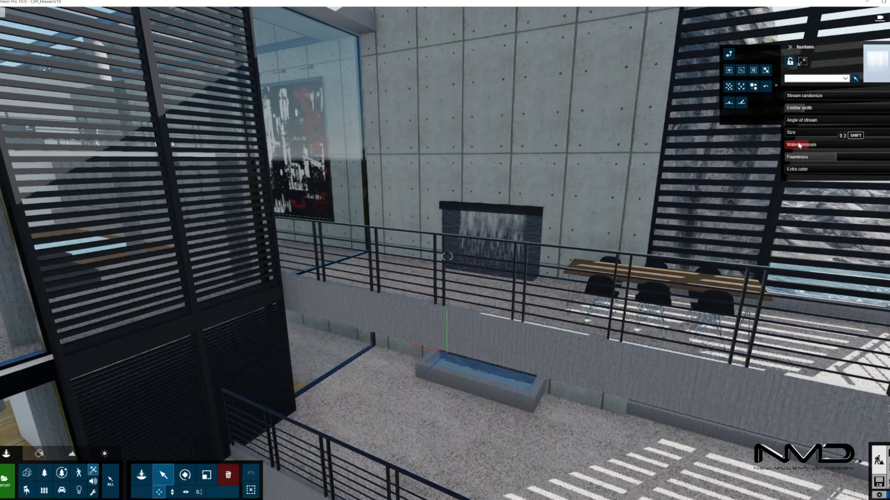
{"action": "left_click", "coordinate": [812, 108]}
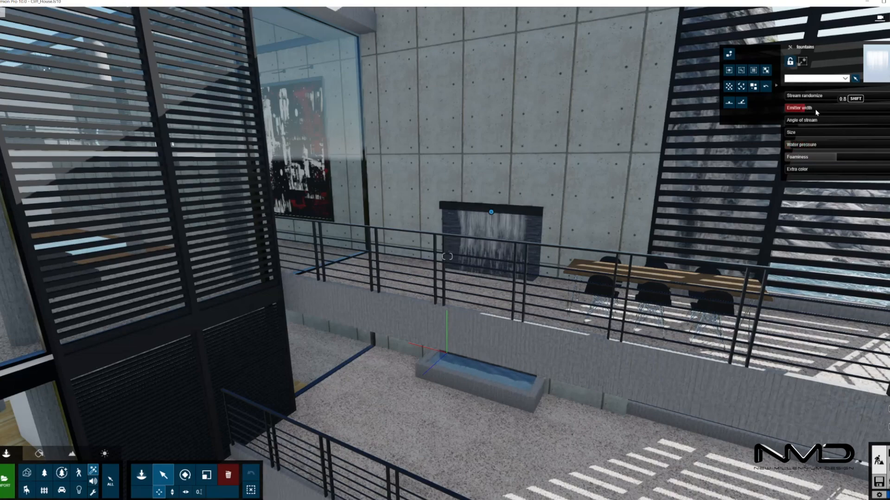
{"action": "left_click", "coordinate": [813, 121]}
{"action": "left_click_drag", "start_coordinate": [813, 121], "coordinate": [809, 120]}
{"action": "left_click", "coordinate": [812, 108]}
{"action": "left_click_drag", "start_coordinate": [814, 109], "coordinate": [810, 110]}
{"action": "left_click", "coordinate": [206, 475]}
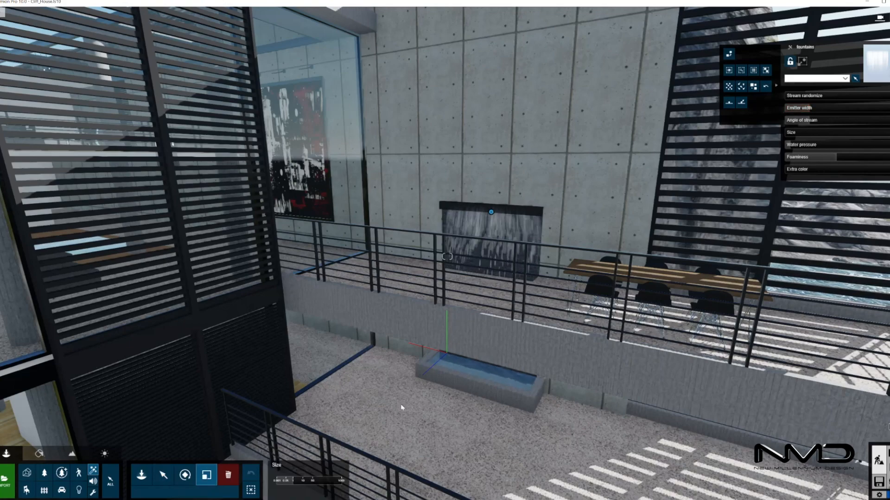
{"action": "left_click_drag", "start_coordinate": [293, 480], "coordinate": [294, 481]}
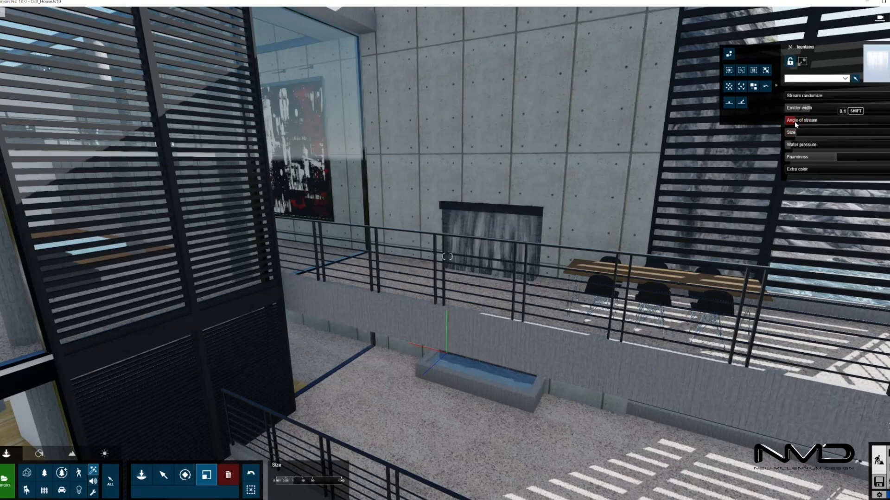
- Apply Polii Metal StainlessSteelCast 001 2K to the charcoal louvered screens and pergola of the house
{"action": "right_click_drag", "start_coordinate": [774, 187], "coordinate": [514, 264]}
{"action": "key", "text": "shift+s"}
{"action": "key", "text": "shift+w"}
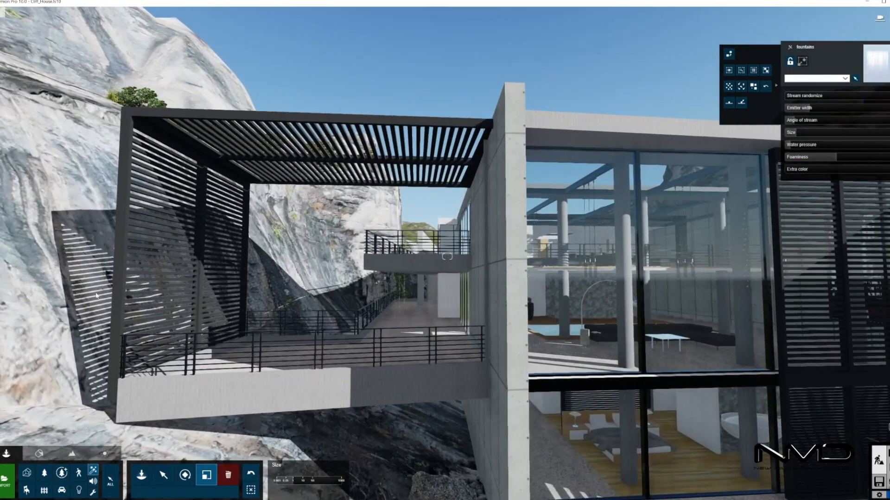
{"action": "left_click", "coordinate": [39, 453]}
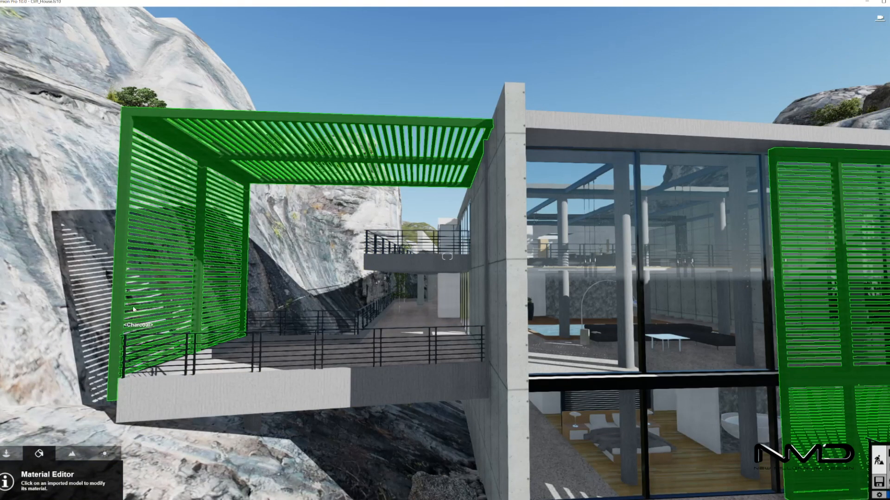
{"action": "left_click", "coordinate": [163, 275]}
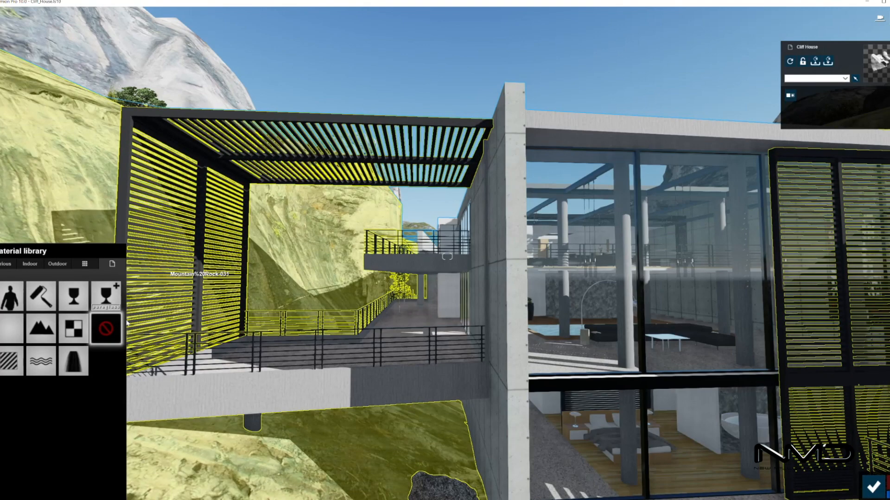
{"action": "left_click", "coordinate": [57, 264]}
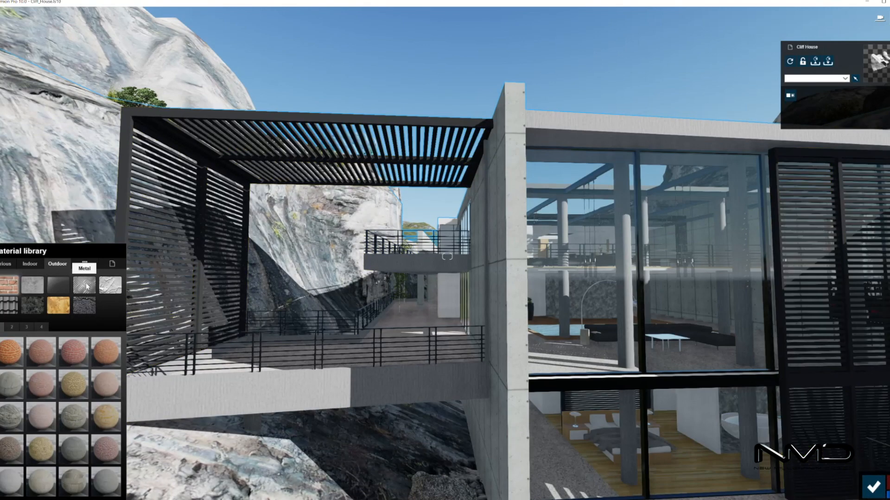
{"action": "left_click", "coordinate": [27, 327]}
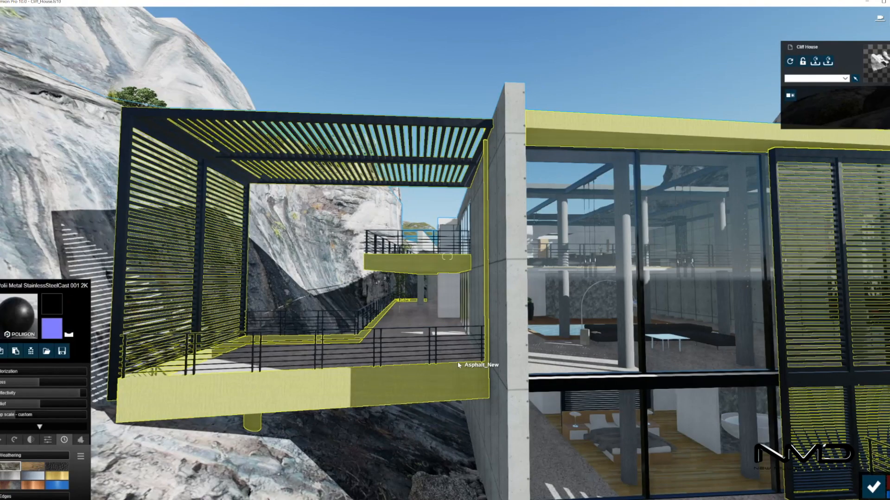
- Apply the outdoor material Concrete 027 1024 to the panelled concrete walls of the house
{"action": "key", "text": "s"}
{"action": "right_click_drag", "start_coordinate": [460, 363], "coordinate": [484, 361]}
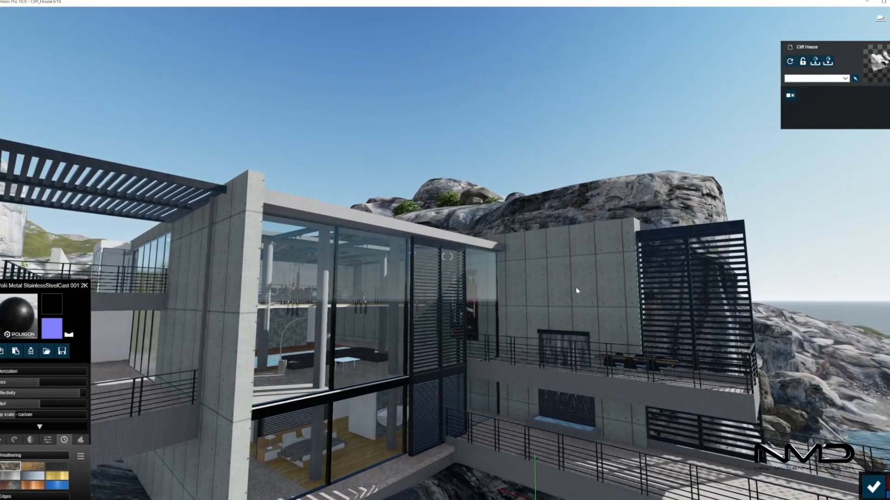
{"action": "left_click", "coordinate": [576, 287]}
{"action": "left_click", "coordinate": [58, 264]}
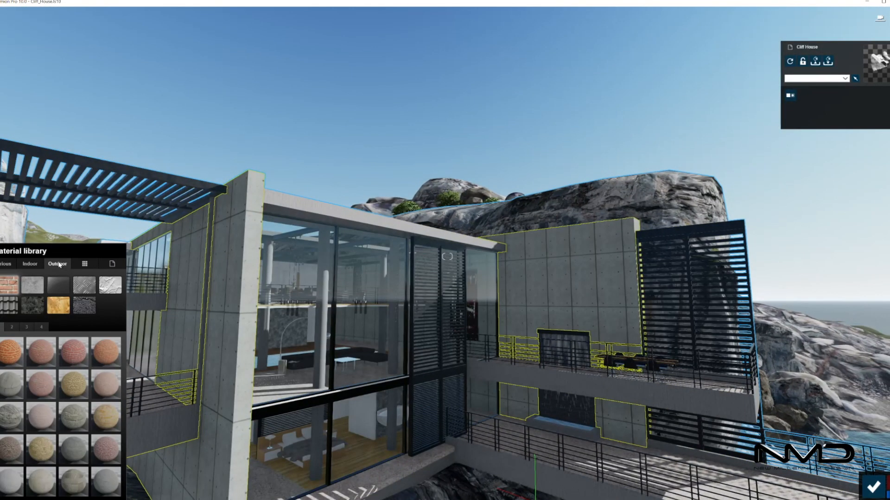
{"action": "left_click", "coordinate": [33, 285]}
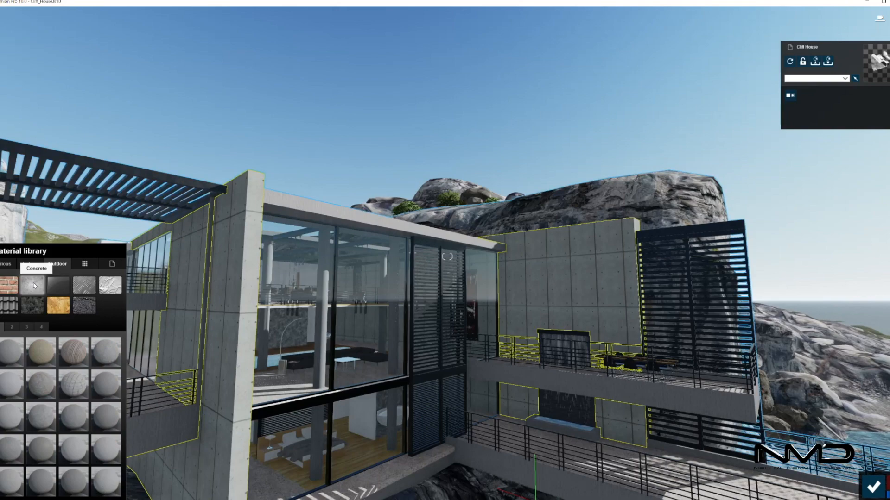
{"action": "left_click", "coordinate": [13, 328]}
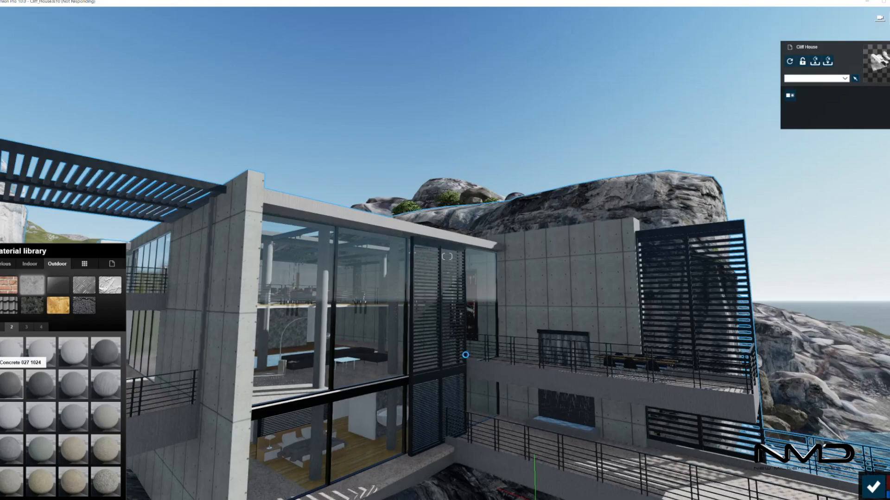
- Lower the wall concrete's gloss and reflectivity, raise its relief, and set its weathering to 0.4
{"action": "right_click_drag", "start_coordinate": [465, 355], "coordinate": [557, 383]}
{"action": "key", "text": "w"}
{"action": "key", "text": "w"}
{"action": "key", "text": "s"}
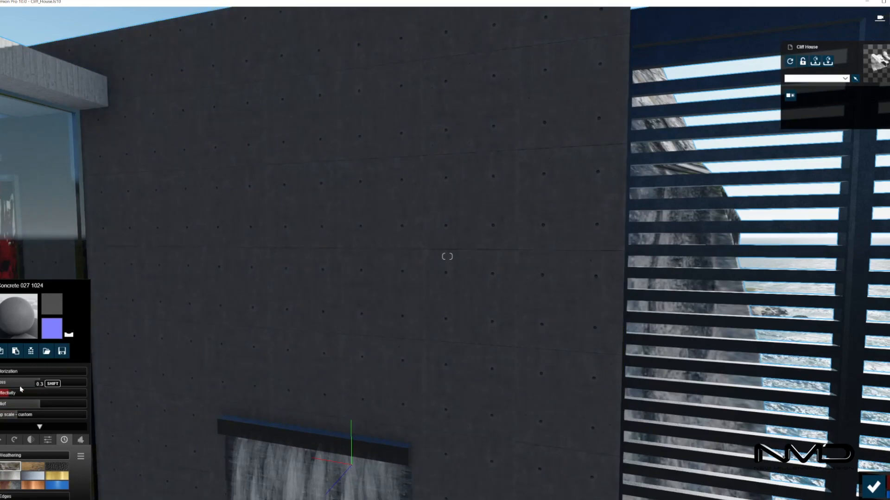
{"action": "left_click_drag", "start_coordinate": [32, 404], "coordinate": [95, 409]}
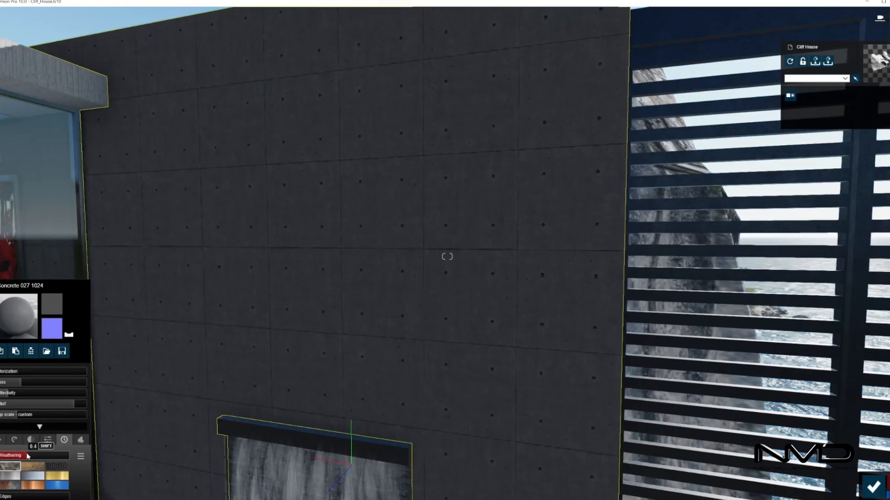
{"action": "key", "text": "s"}
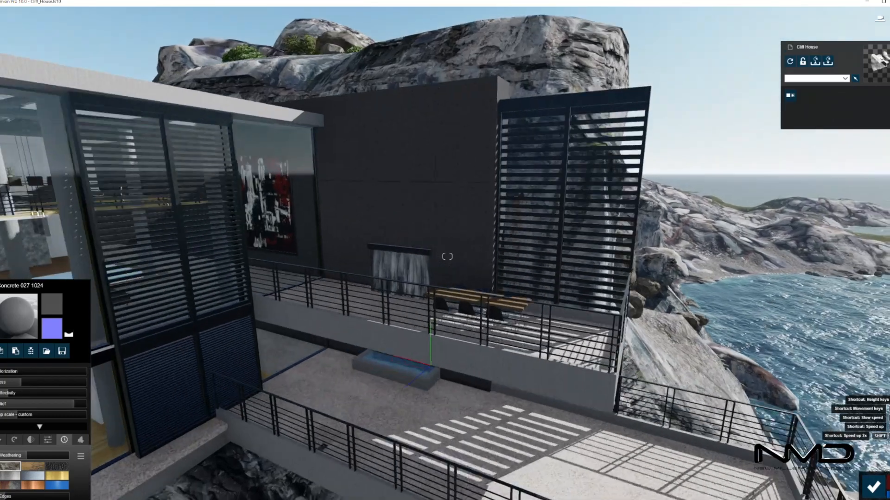
- Apply a white veined marble from the indoor stone materials to the dining table top on the upper balcony
{"action": "key", "text": "w"}
{"action": "right_click_drag", "start_coordinate": [391, 139], "coordinate": [391, 162]}
{"action": "left_click", "coordinate": [390, 162]}
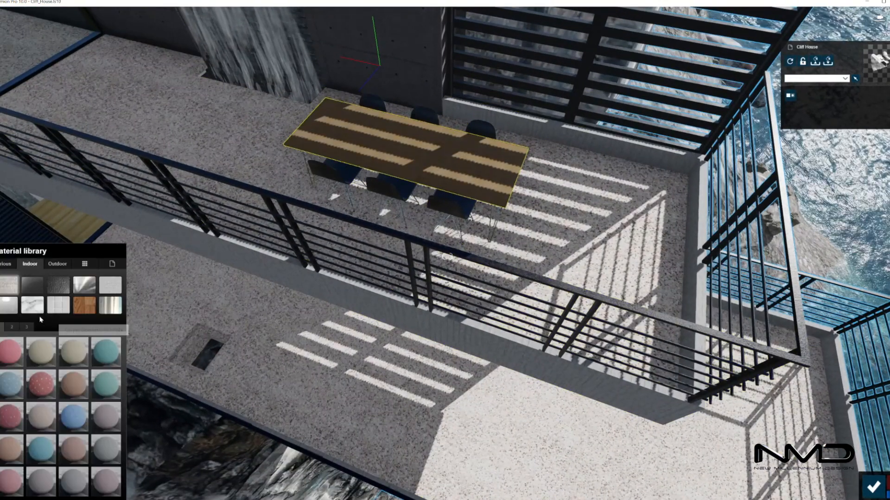
{"action": "left_click", "coordinate": [33, 305]}
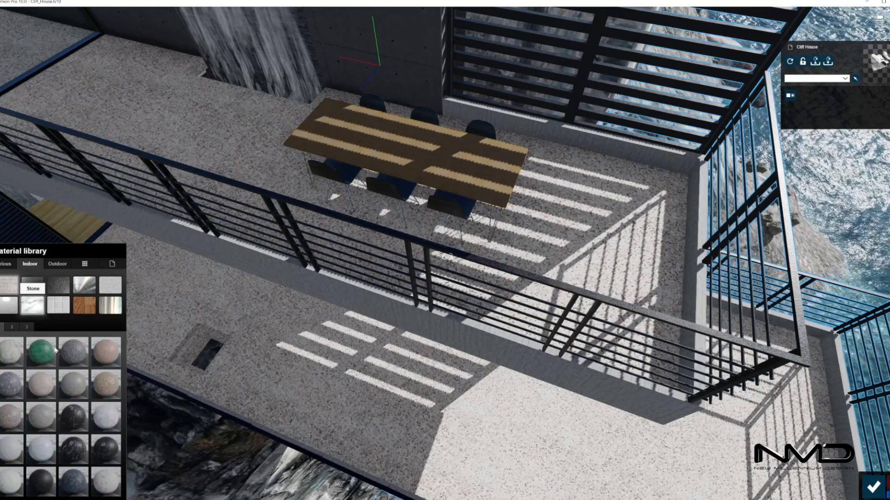
{"action": "left_click", "coordinate": [12, 326]}
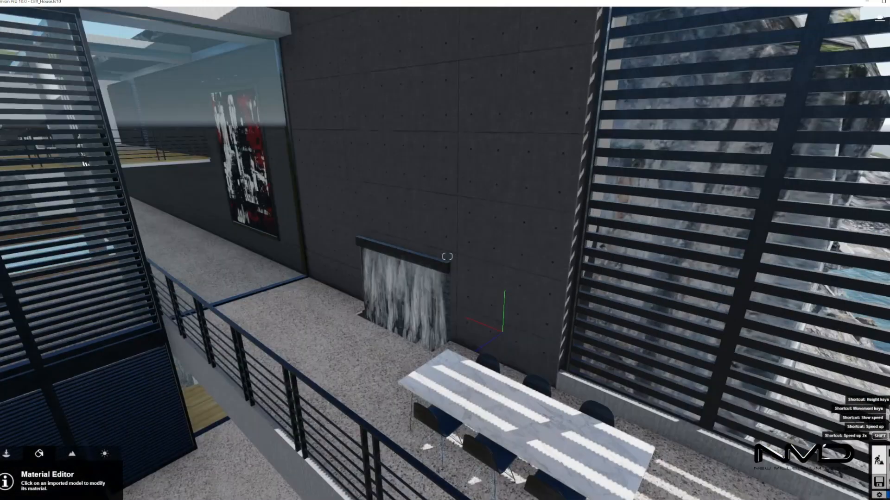
- Apply the indoor material Polii Wood Flooring 046 2K to the bedroom's light wood floor
{"action": "key", "text": "s"}
{"action": "right_click_drag", "start_coordinate": [447, 257], "coordinate": [447, 256]}
{"action": "key", "text": "w"}
{"action": "key", "text": "w"}
{"action": "mouse_move", "coordinate": [494, 394]}
{"action": "right_mouse_down"}
{"action": "mouse_move", "coordinate": [506, 387]}
{"action": "mouse_move", "coordinate": [506, 357]}
{"action": "mouse_move", "coordinate": [506, 405]}
{"action": "mouse_move", "coordinate": [499, 399]}
{"action": "right_mouse_up"}
{"action": "key", "text": "w"}
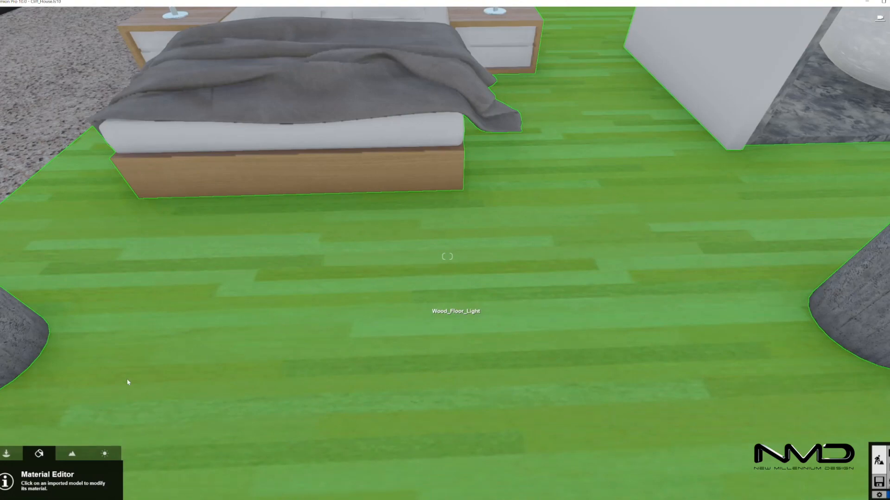
{"action": "left_click", "coordinate": [128, 382]}
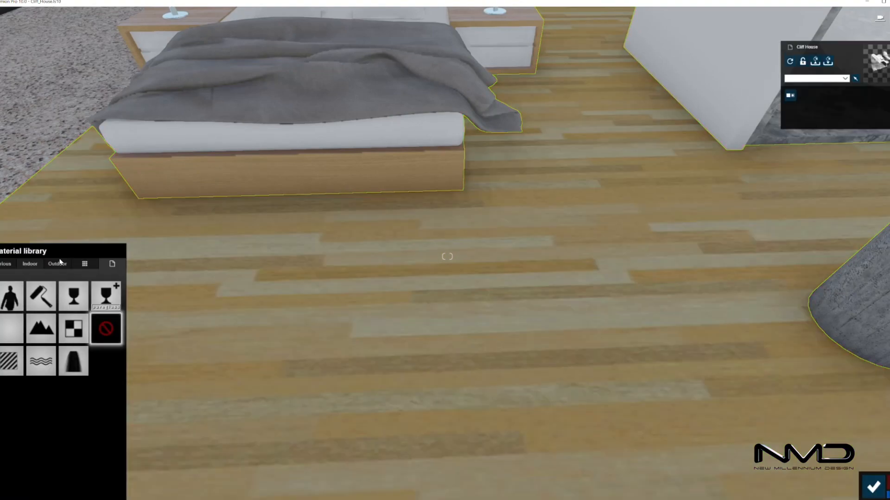
{"action": "left_click", "coordinate": [58, 264]}
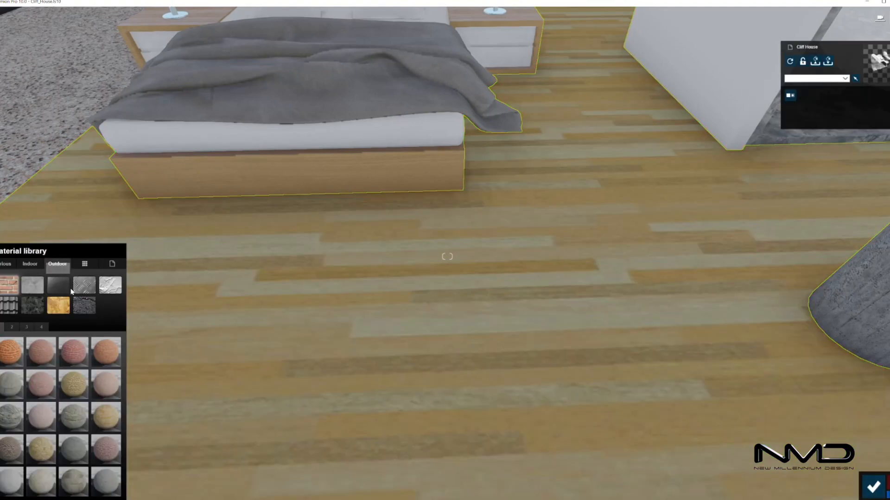
{"action": "left_click", "coordinate": [26, 264]}
{"action": "left_click", "coordinate": [90, 308]}
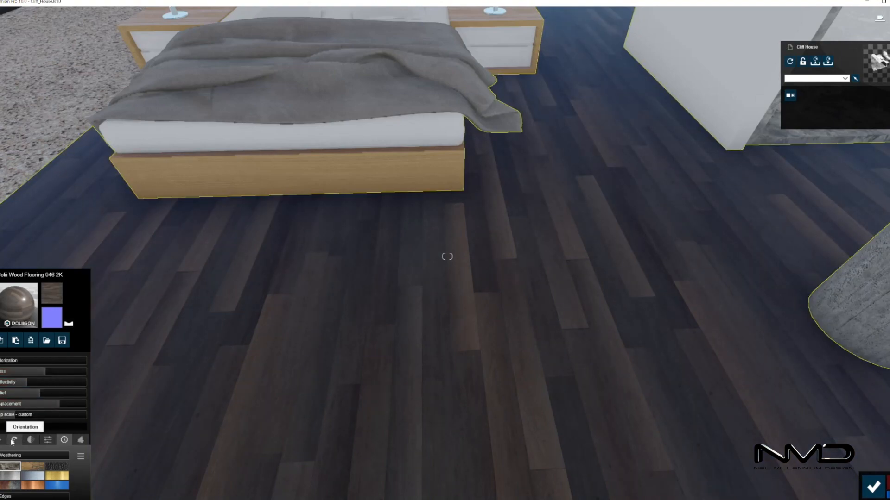
- Adjust the orientation of the bedroom floor's wood texture through its heading and pitch
{"action": "left_click", "coordinate": [13, 441]}
{"action": "left_click", "coordinate": [24, 456]}
{"action": "left_click_drag", "start_coordinate": [21, 464], "coordinate": [16, 465]}
- Apply the indoor stone material Polii Marble 011 2K to the gray stone feature wall behind the pool
{"action": "right_click_drag", "start_coordinate": [387, 375], "coordinate": [464, 213]}
{"action": "key", "text": "shift+s"}
{"action": "key", "text": "shift+w"}
{"action": "key", "text": "shift+w"}
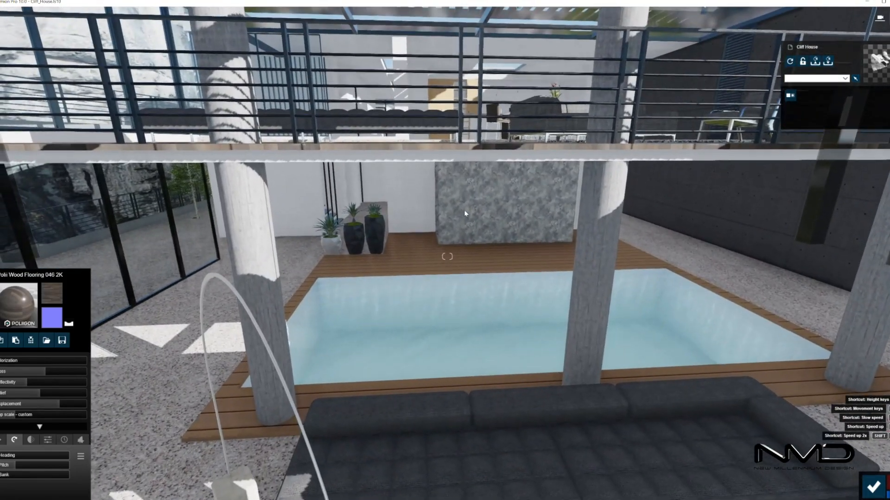
{"action": "left_click", "coordinate": [465, 213]}
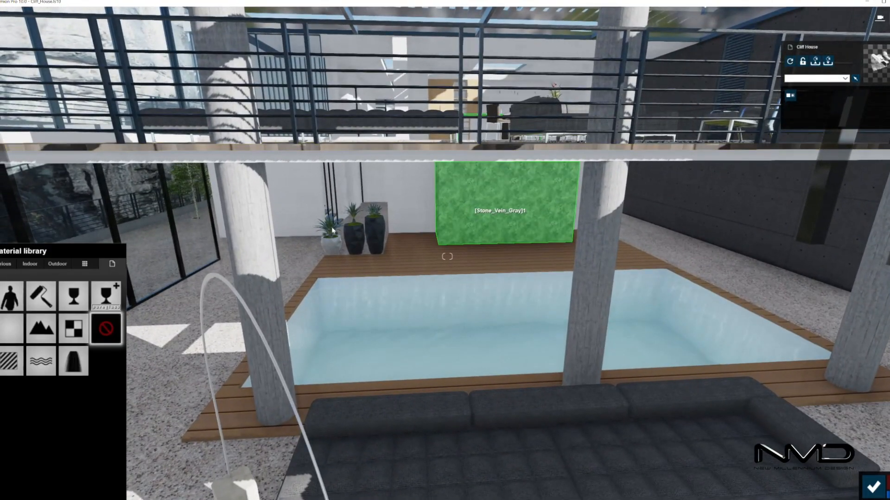
{"action": "left_click", "coordinate": [30, 264]}
{"action": "left_click", "coordinate": [33, 308]}
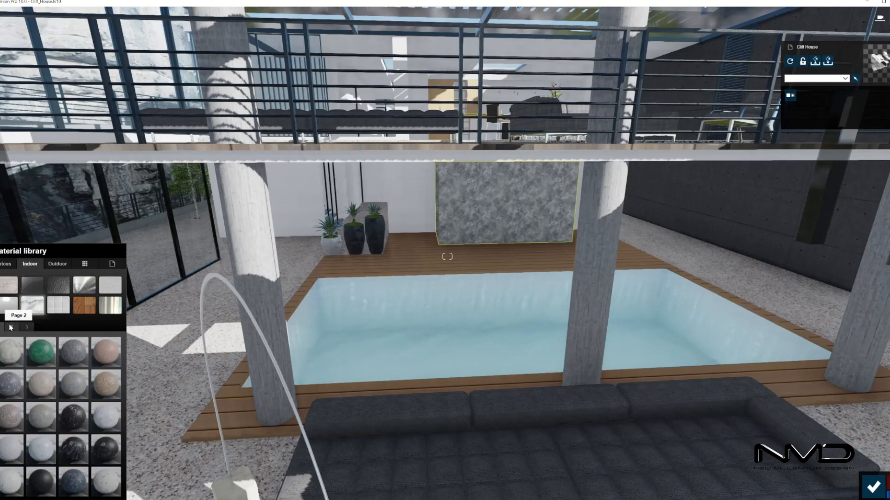
{"action": "left_click", "coordinate": [11, 327]}
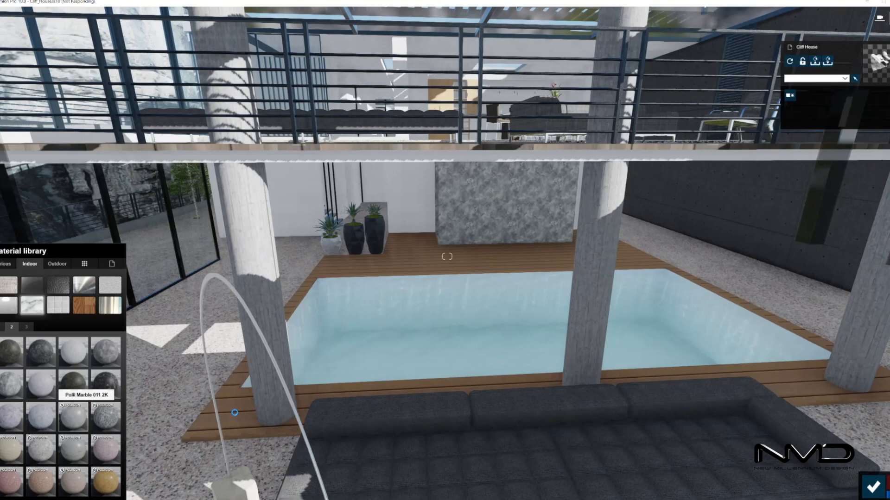
- Replace the wood material of the deck around the indoor pool with a dark tile material
{"action": "left_click", "coordinate": [234, 413]}
{"action": "left_click", "coordinate": [37, 267]}
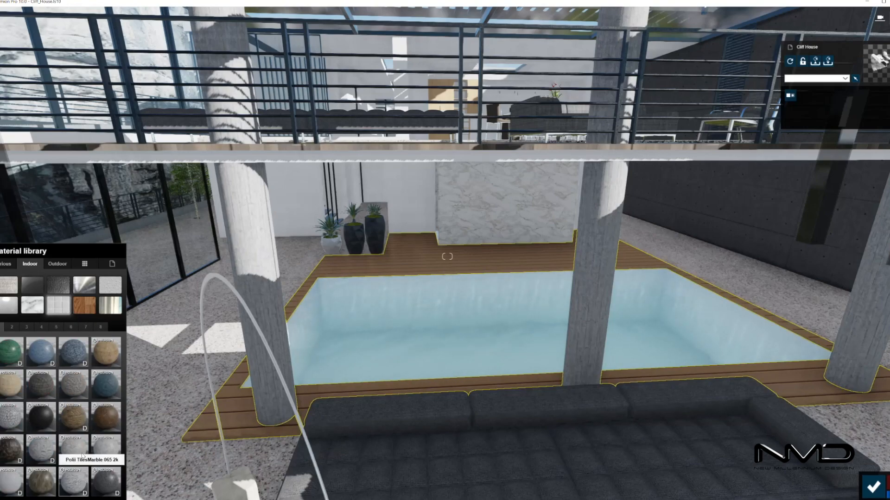
{"action": "left_click", "coordinate": [12, 328]}
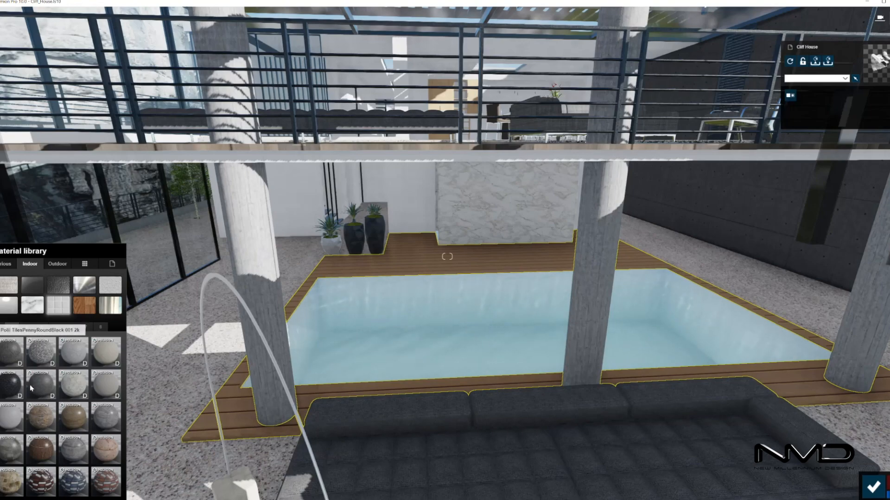
{"action": "left_click", "coordinate": [38, 393]}
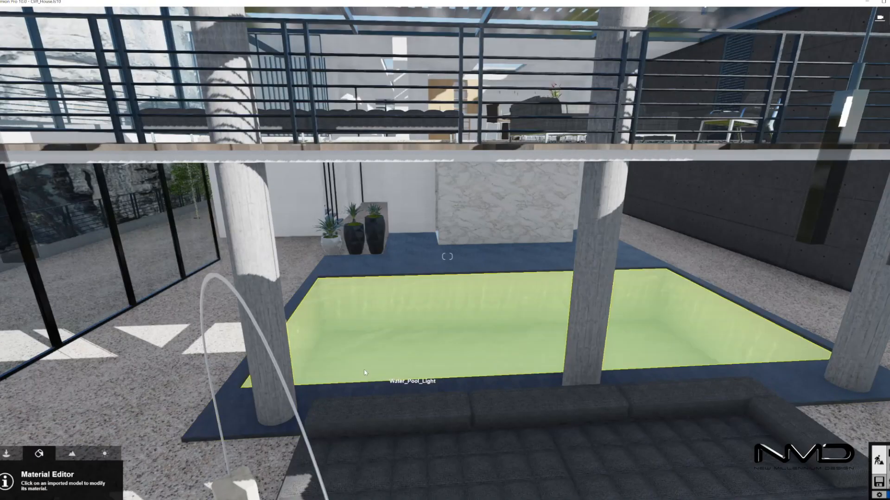
- Place a narrow Lamp06 spotlight shining down at one upper end of the balcony waterfall
{"action": "right_click_drag", "start_coordinate": [399, 381], "coordinate": [415, 333]}
{"action": "key", "text": "s"}
{"action": "right_click_drag", "start_coordinate": [447, 256], "coordinate": [464, 296]}
{"action": "key", "text": "w"}
{"action": "key", "text": "w"}
{"action": "right_click_drag", "start_coordinate": [296, 320], "coordinate": [339, 326]}
{"action": "key", "text": "s"}
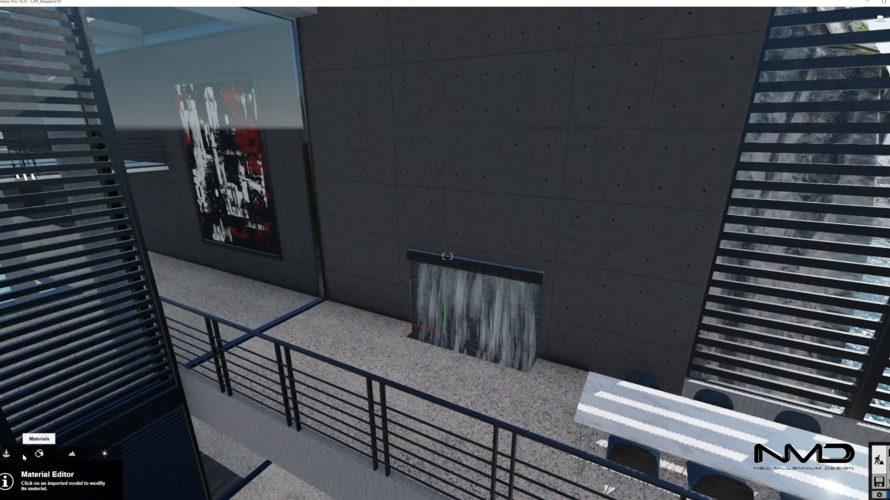
{"action": "left_click", "coordinate": [8, 454]}
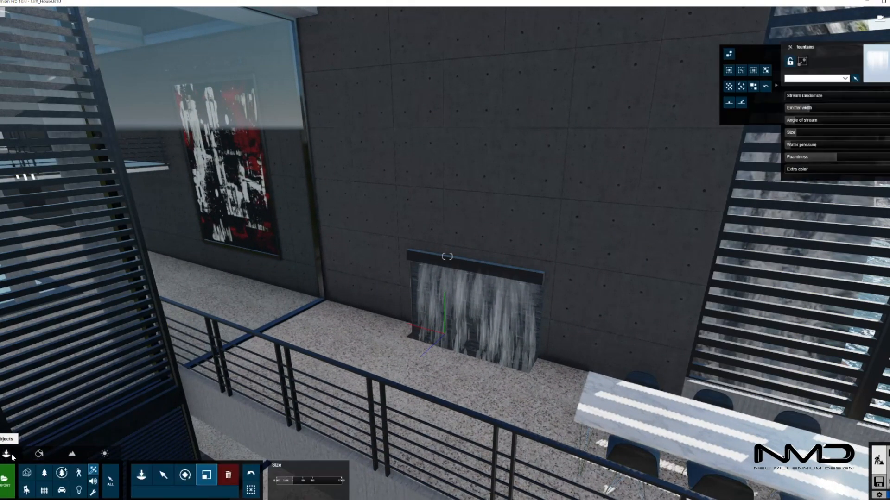
{"action": "left_click", "coordinate": [142, 475]}
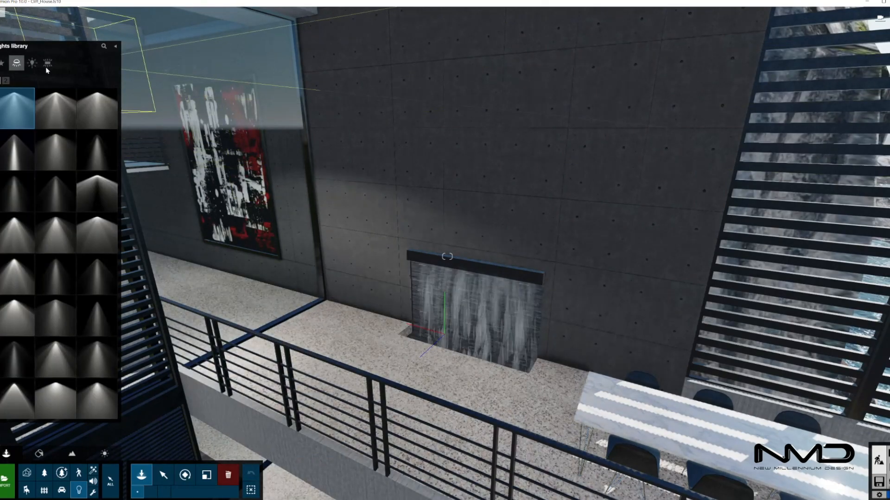
{"action": "left_click", "coordinate": [97, 150]}
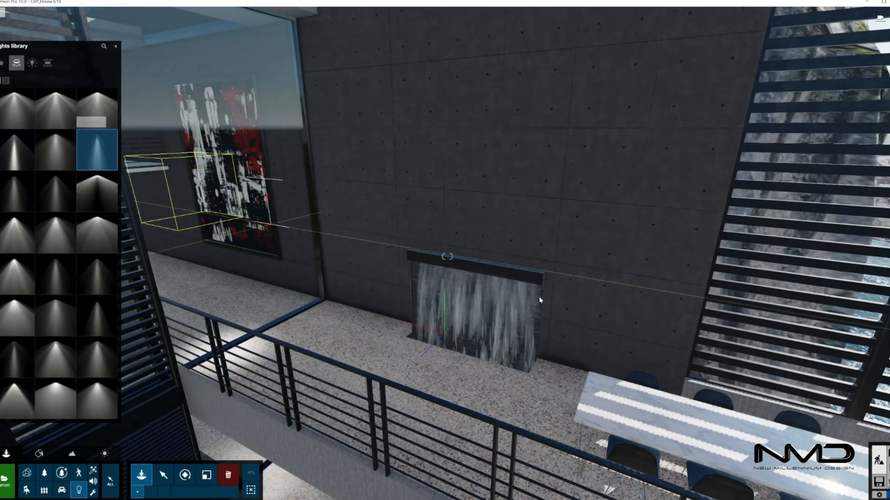
{"action": "left_click", "coordinate": [424, 263]}
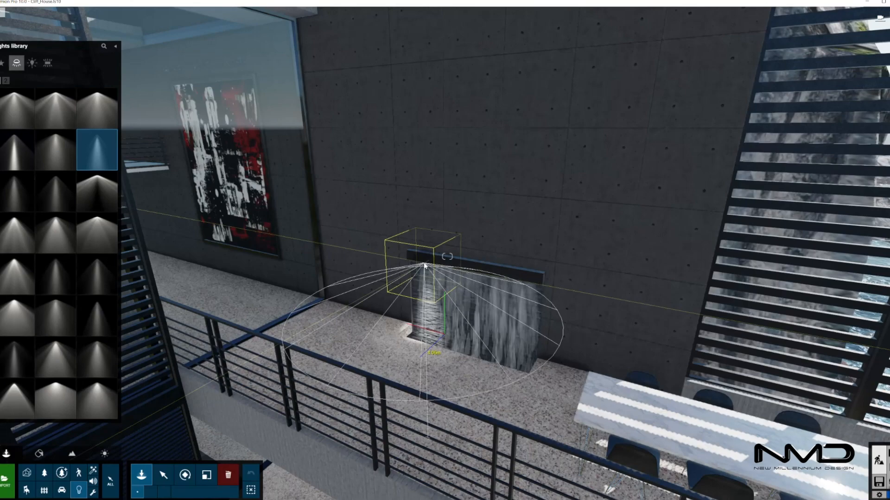
{"action": "key", "text": "Escape"}
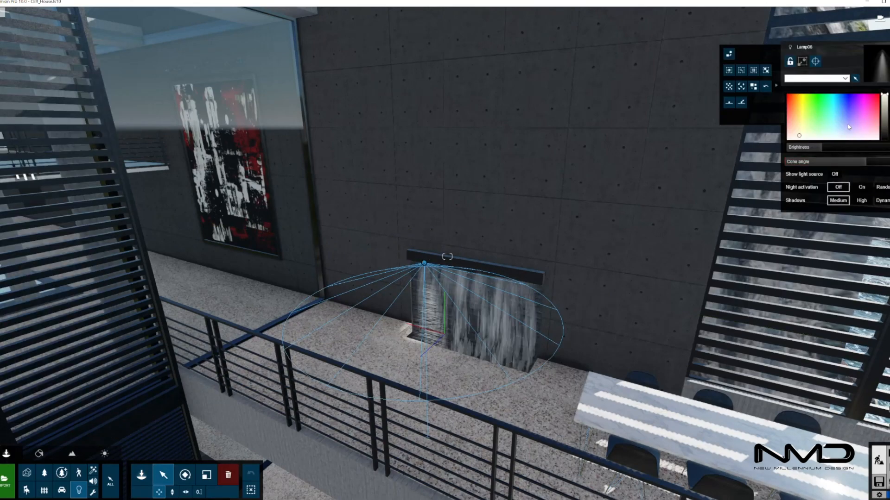
- Give the waterfall spotlight a pale cyan color and shift it horizontally along the top of the waterfall
{"action": "left_click", "coordinate": [835, 120]}
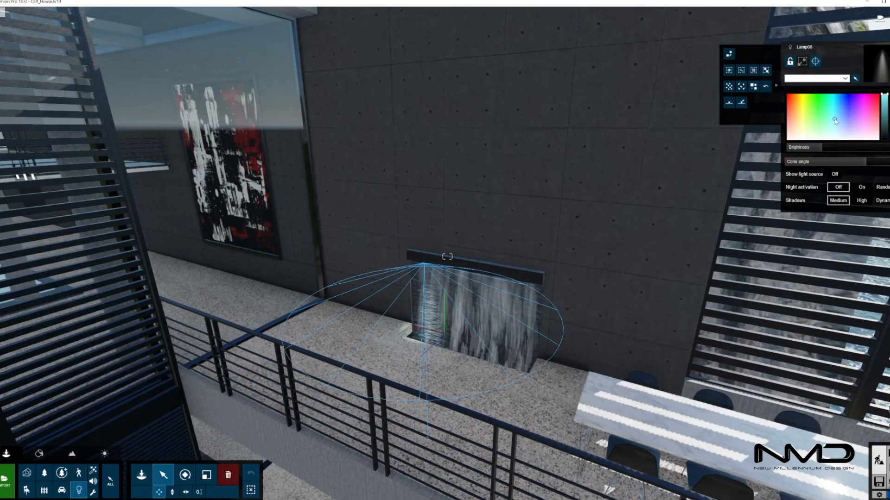
{"action": "mouse_move", "coordinate": [821, 148]}
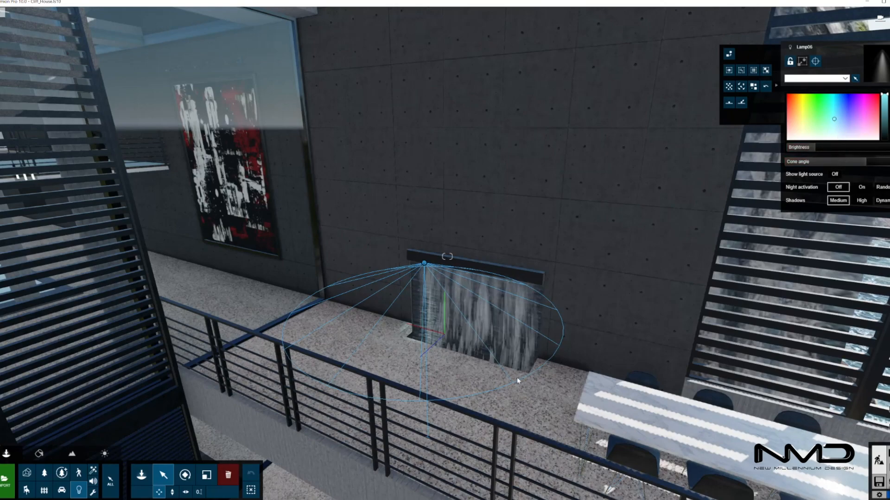
{"action": "left_click", "coordinate": [187, 493]}
{"action": "left_click_drag", "start_coordinate": [424, 264], "coordinate": [524, 280]}
- Place a Lamp03 spotlight inside the shade of the table lamp on the nearer bedroom nightstand
{"action": "right_click_drag", "start_coordinate": [482, 316], "coordinate": [380, 318]}
{"action": "key", "text": "shift+s"}
{"action": "key", "text": "shift+w"}
{"action": "right_click_drag", "start_coordinate": [343, 361], "coordinate": [363, 405]}
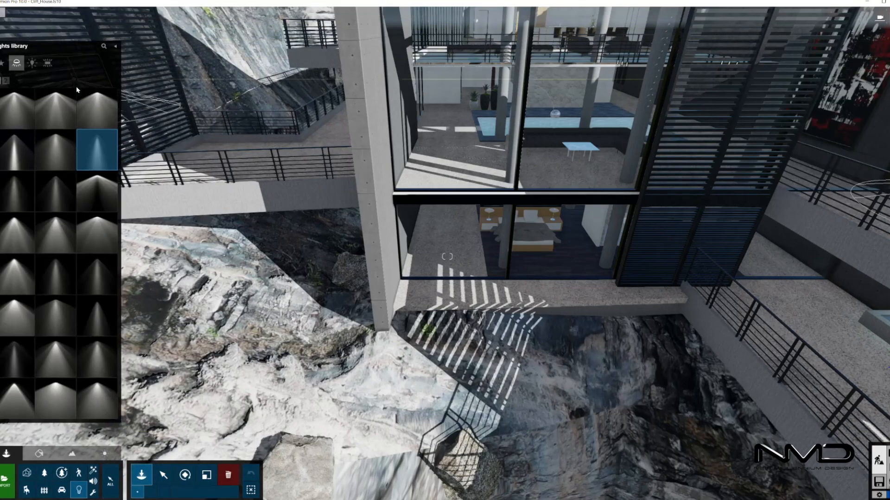
{"action": "left_click", "coordinate": [86, 118]}
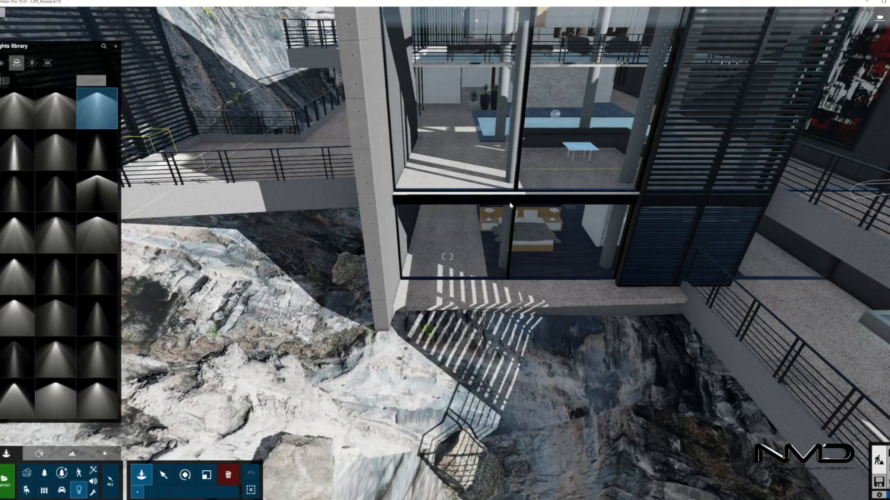
{"action": "key", "text": "shift+w"}
{"action": "key", "text": "w"}
{"action": "right_click_drag", "start_coordinate": [447, 257], "coordinate": [468, 256]}
{"action": "key", "text": "w"}
{"action": "left_click", "coordinate": [406, 227]}
{"action": "key", "text": "s"}
{"action": "right_click_drag", "start_coordinate": [460, 322], "coordinate": [437, 326]}
{"action": "key", "text": "m"}
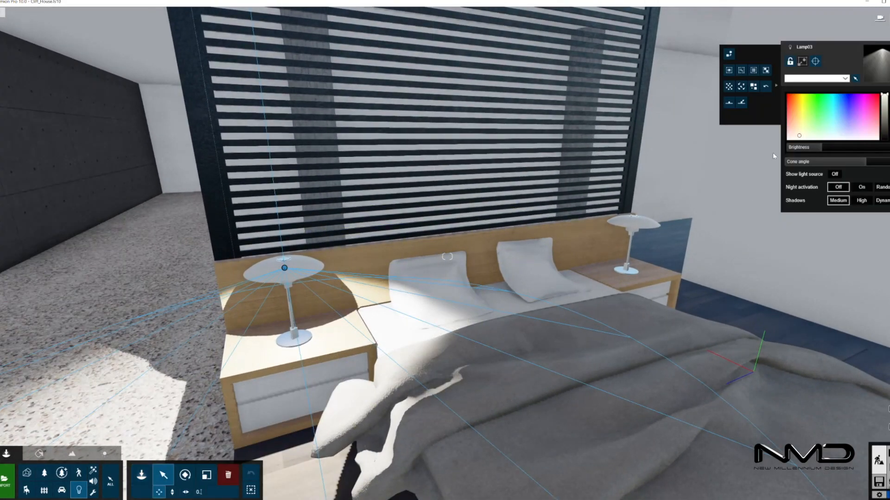
- Reduce the bedside spotlight's brightness, tint it slightly warmer, and copy it to the lamp on the other nightstand
{"action": "left_click", "coordinate": [807, 148]}
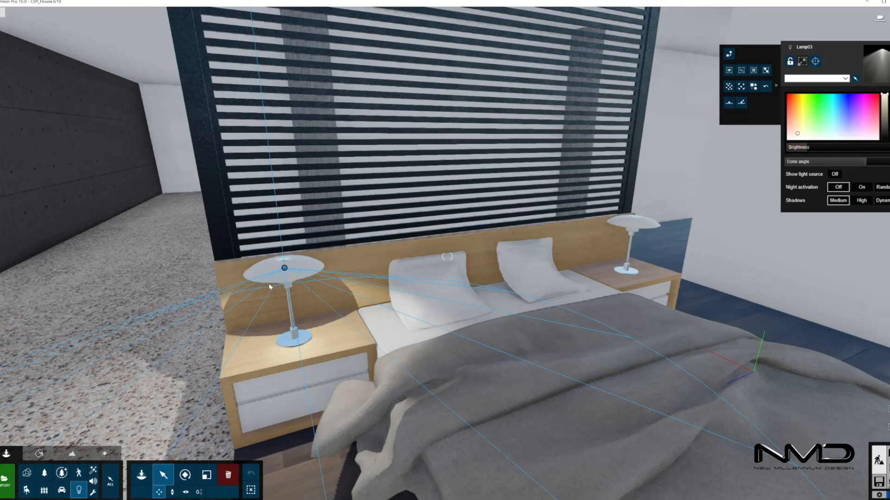
{"action": "left_click_drag", "start_coordinate": [285, 267], "coordinate": [638, 225], "text": "alt"}
{"action": "key", "text": "s"}
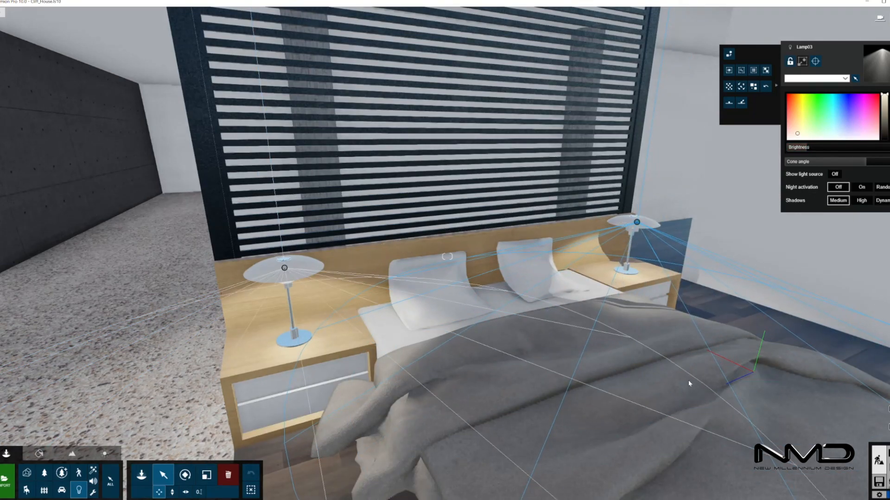
{"action": "key", "text": "s"}
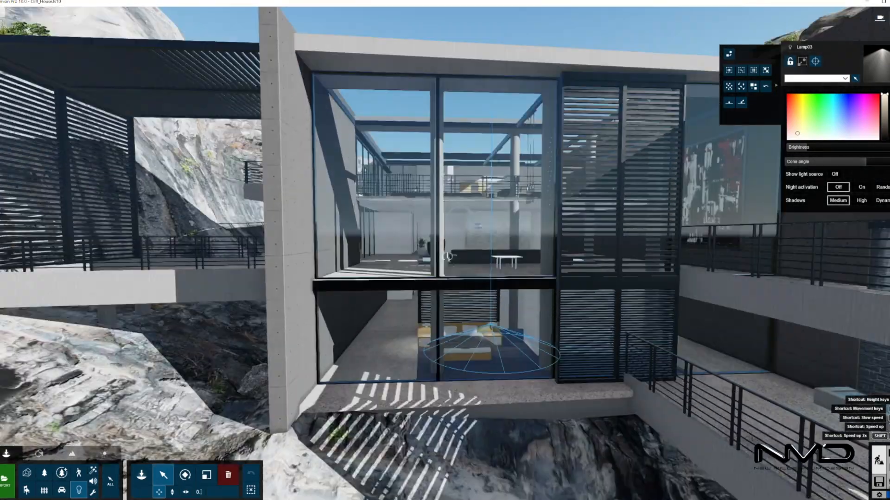
- Place a Lamp05 spotlight at a pendant bulb beside the indoor pool, with reduced brightness and a slightly warm tint
{"action": "key", "text": "w"}
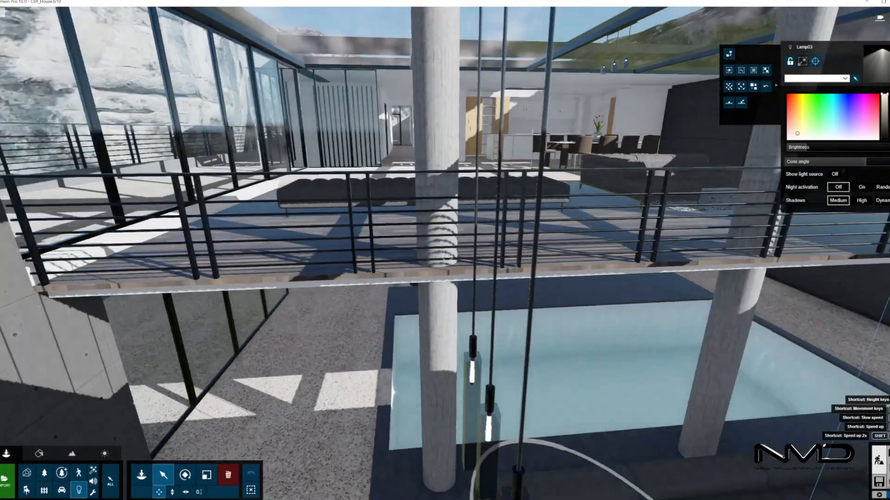
{"action": "right_click_drag", "start_coordinate": [44, 304], "coordinate": [86, 353]}
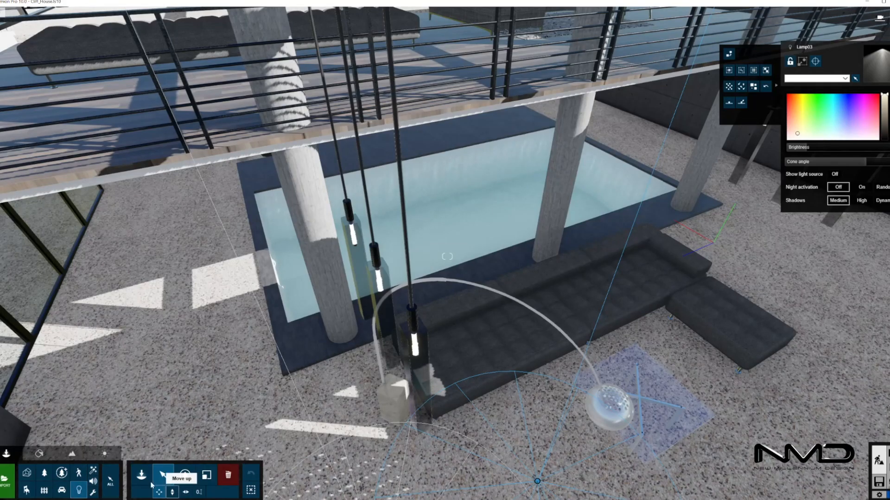
{"action": "left_click", "coordinate": [142, 475]}
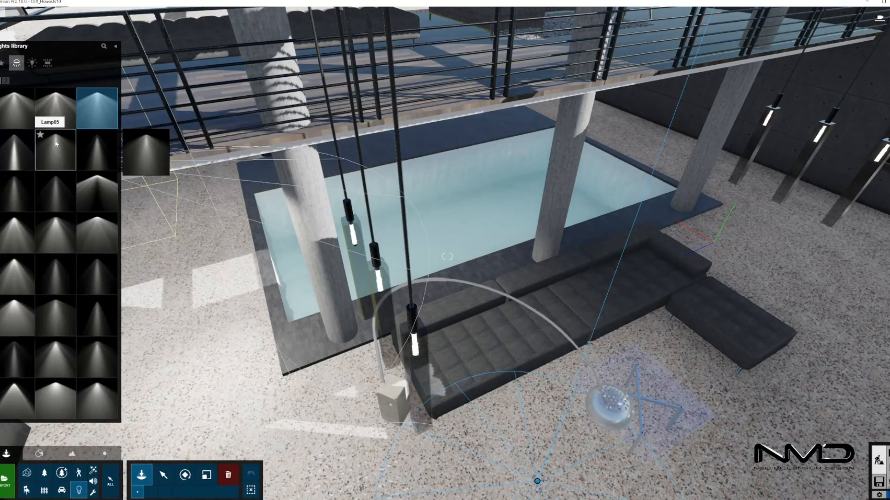
{"action": "left_click", "coordinate": [56, 150]}
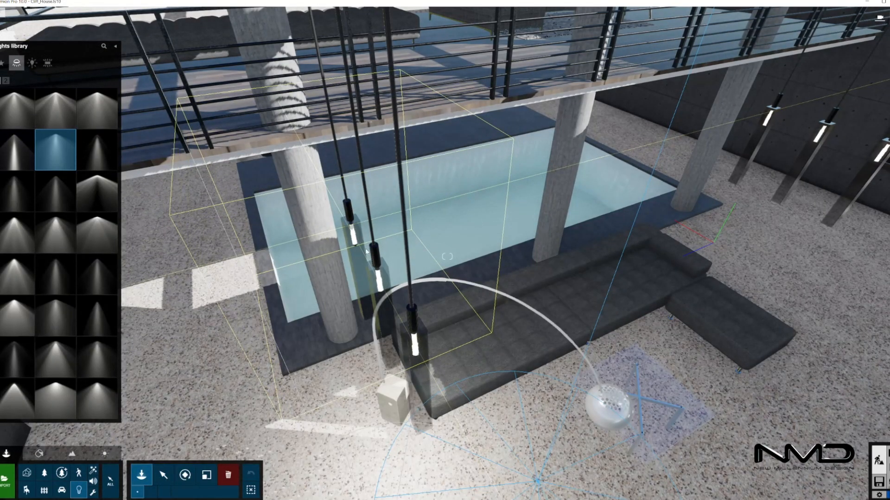
{"action": "left_click", "coordinate": [348, 226]}
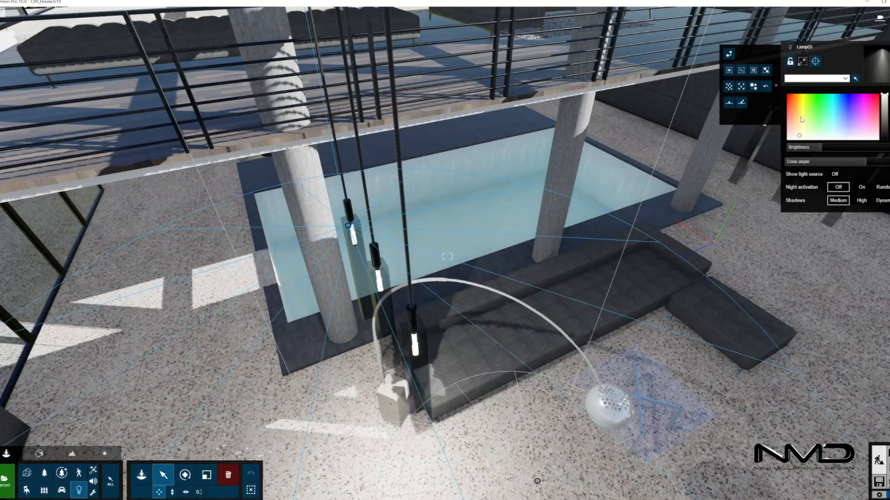
{"action": "left_click", "coordinate": [810, 148]}
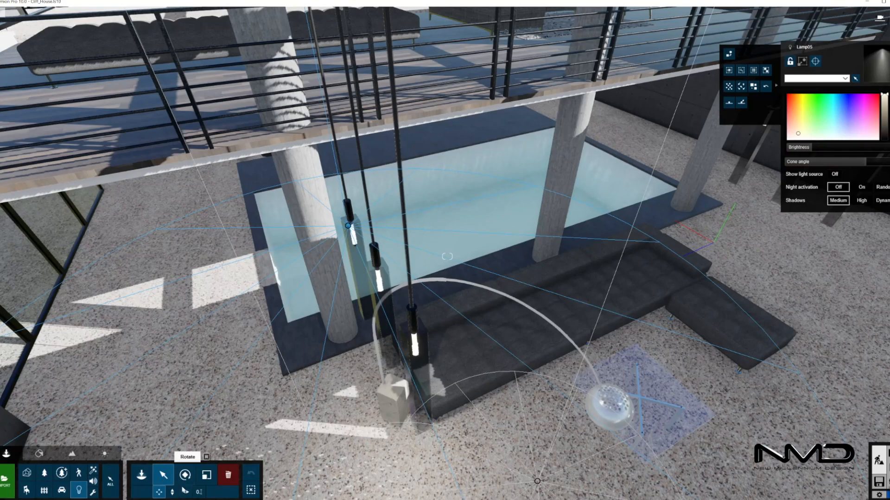
- Copy the warm spotlight horizontally to the other poolside pendants and to the hanging lamps near the large painting
{"action": "left_click", "coordinate": [186, 493]}
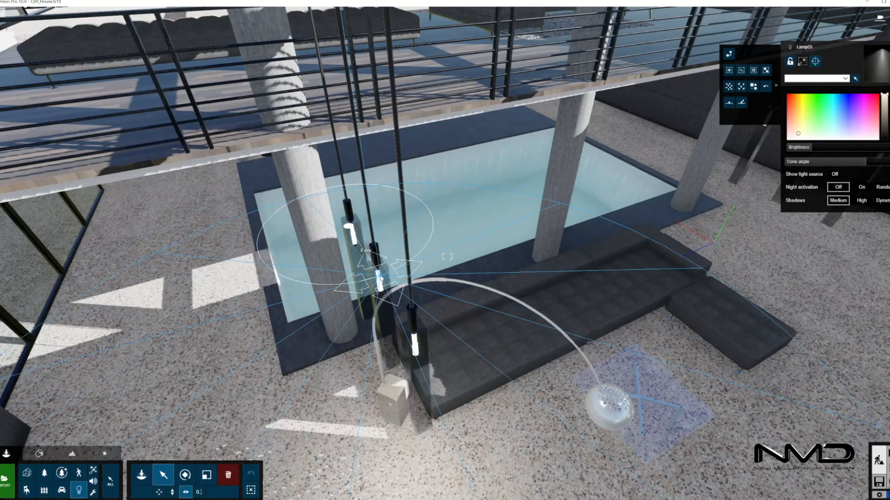
{"action": "left_click_drag", "start_coordinate": [414, 329], "coordinate": [412, 330]}
{"action": "right_click_drag", "start_coordinate": [413, 331], "coordinate": [441, 350]}
{"action": "right_click_drag", "start_coordinate": [358, 425], "coordinate": [290, 431]}
{"action": "mouse_move", "coordinate": [259, 425]}
{"action": "left_mouse_down"}
{"action": "mouse_move", "coordinate": [502, 131]}
{"action": "mouse_move", "coordinate": [521, 126]}
{"action": "mouse_move", "coordinate": [538, 138]}
{"action": "mouse_move", "coordinate": [574, 140]}
{"action": "mouse_move", "coordinate": [585, 82]}
{"action": "mouse_move", "coordinate": [632, 88]}
{"action": "left_mouse_up"}
- Place an Omni Light at the nearest poolside pendant, tint it warm, lower its brightness, and adjust its falloff
{"action": "left_click", "coordinate": [142, 473]}
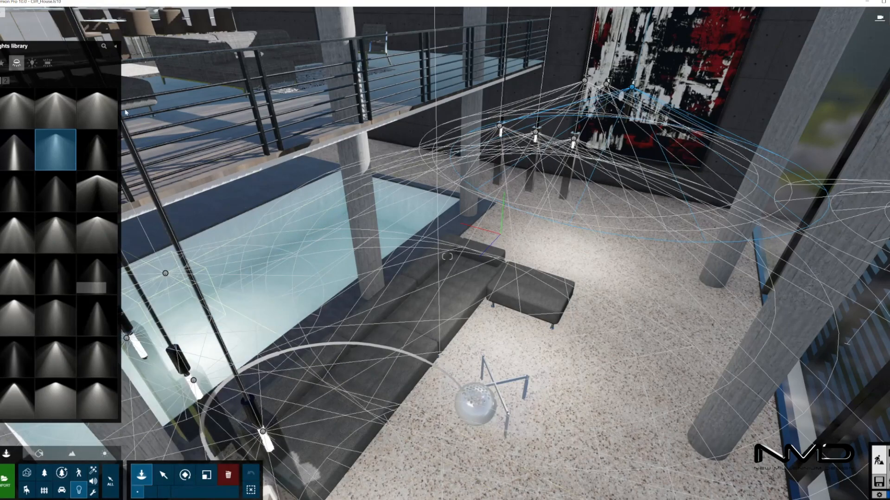
{"action": "left_click", "coordinate": [34, 68]}
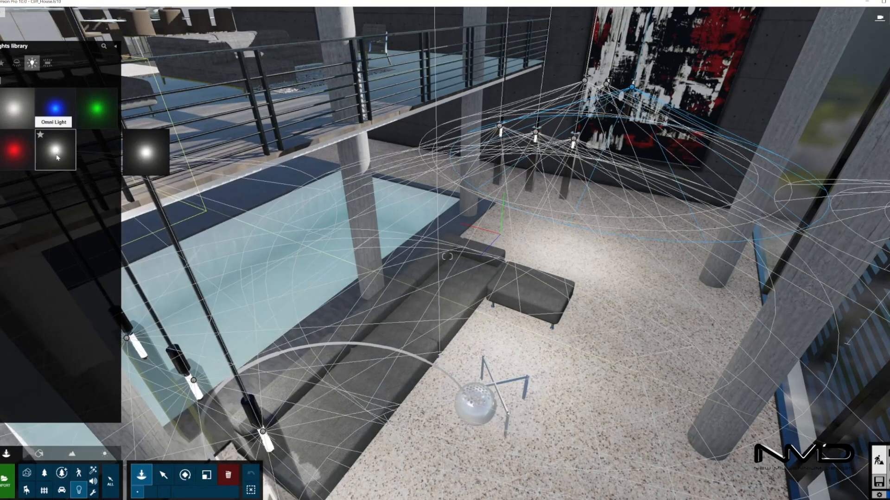
{"action": "left_click", "coordinate": [47, 142]}
{"action": "right_click_drag", "start_coordinate": [287, 283], "coordinate": [230, 327]}
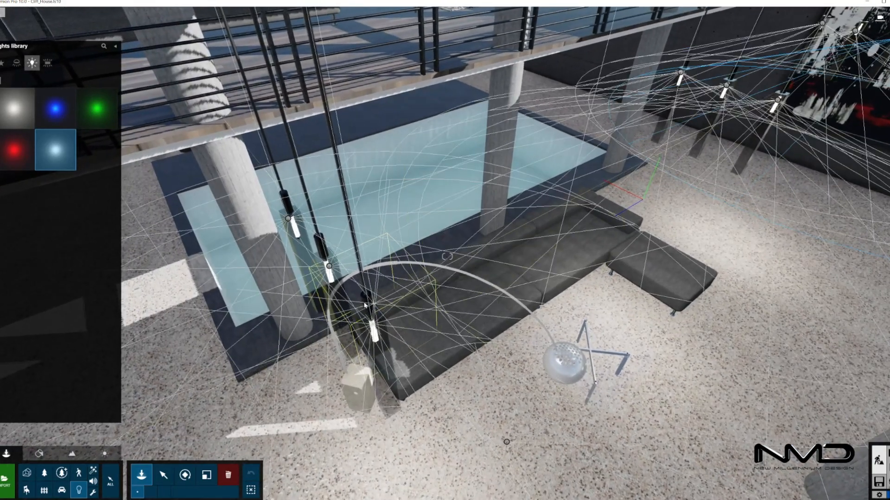
{"action": "left_click", "coordinate": [451, 347]}
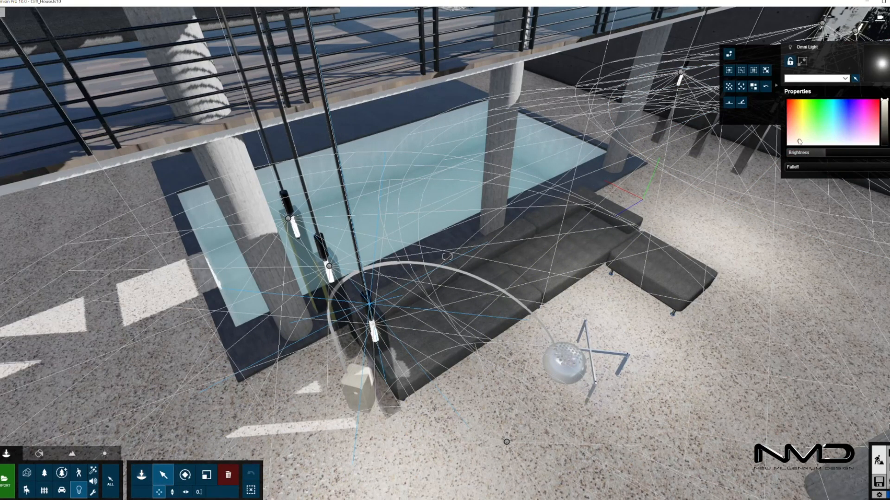
{"action": "left_click", "coordinate": [798, 138]}
{"action": "left_click_drag", "start_coordinate": [805, 171], "coordinate": [815, 170]}
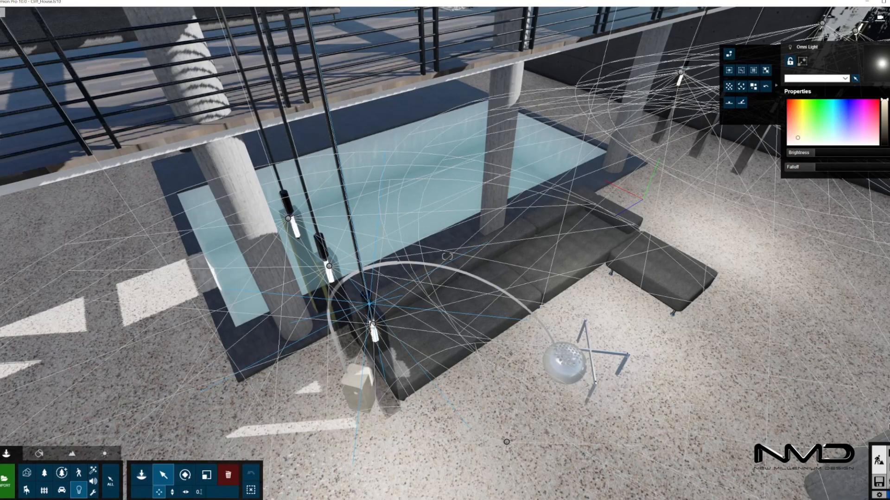
- Copy the warm Omni Light to the other poolside pendants and to the hanging lamps near the large painting
{"action": "left_click", "coordinate": [387, 326]}
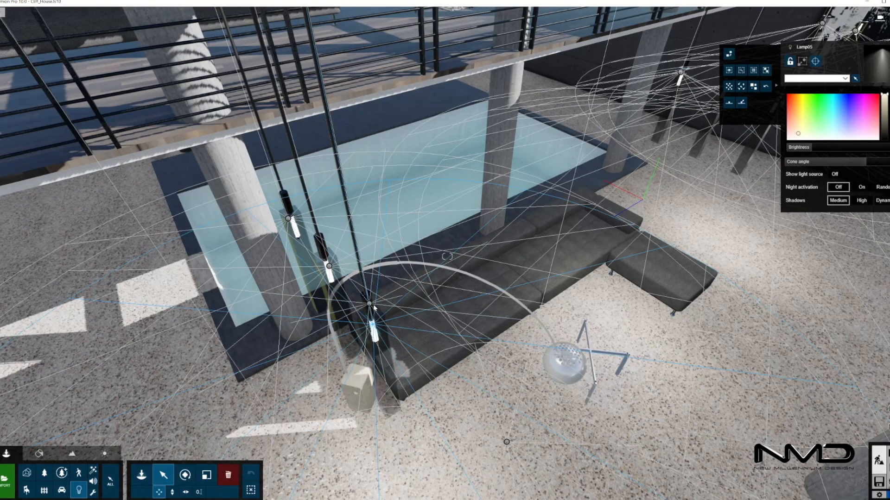
{"action": "left_click", "coordinate": [375, 307]}
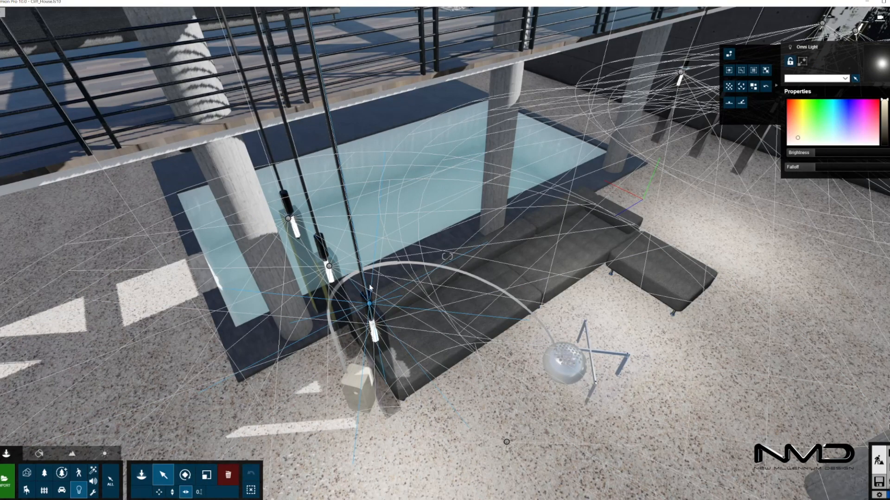
{"action": "left_click", "coordinate": [295, 224]}
{"action": "mouse_move", "coordinate": [295, 224]}
{"action": "left_mouse_down"}
{"action": "mouse_move", "coordinate": [533, 139]}
{"action": "mouse_move", "coordinate": [685, 102]}
{"action": "mouse_move", "coordinate": [685, 64]}
{"action": "mouse_move", "coordinate": [686, 72]}
{"action": "left_mouse_up"}
{"action": "right_click_drag", "start_coordinate": [686, 72], "coordinate": [602, 132]}
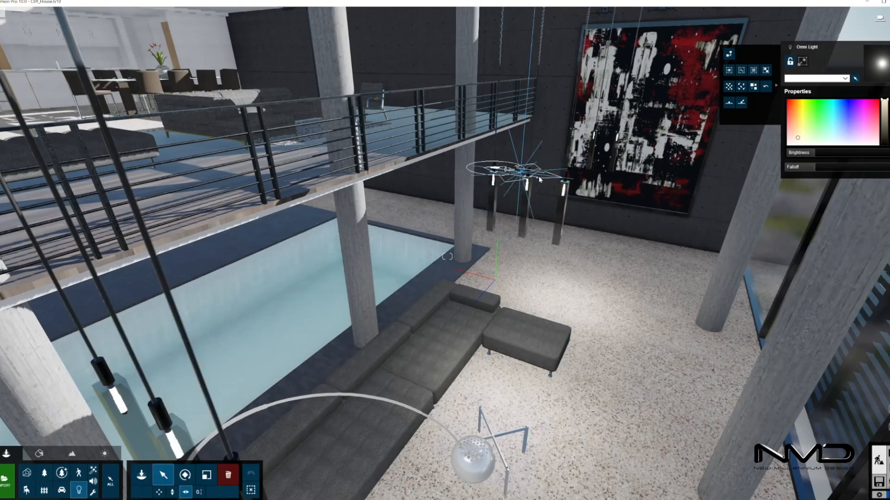
{"action": "left_click", "coordinate": [527, 175]}
{"action": "left_click", "coordinate": [568, 175]}
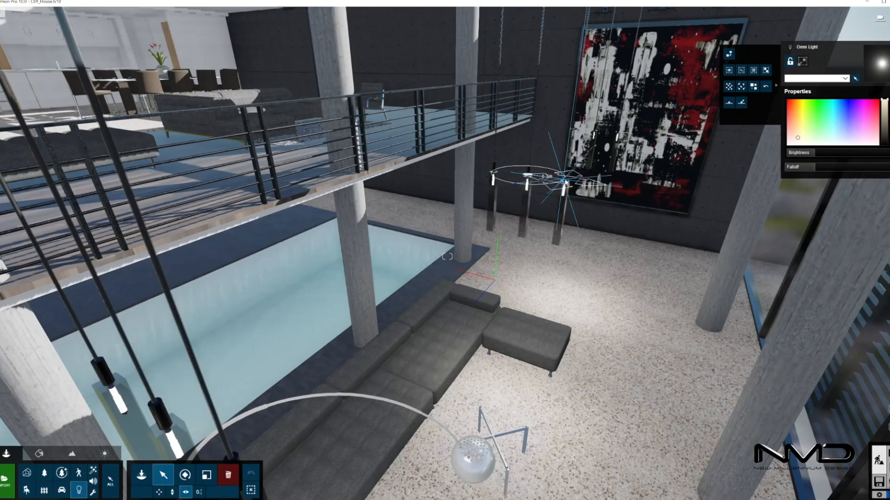
{"action": "left_click_drag", "start_coordinate": [575, 130], "coordinate": [625, 137], "text": "alt"}
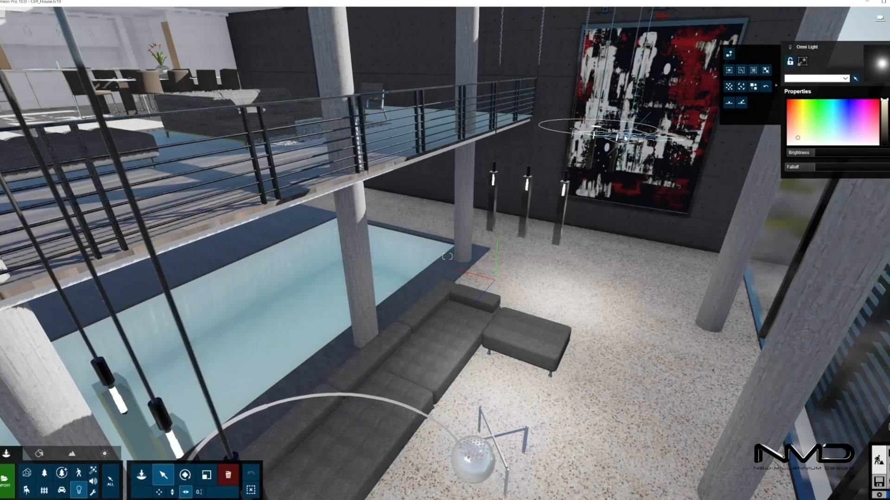
- Place a narrow Lamp06 spotlight at the first wall lamp above one end of the large red and black painting
{"action": "mouse_move", "coordinate": [619, 134]}
{"action": "right_mouse_down"}
{"action": "mouse_move", "coordinate": [658, 77]}
{"action": "mouse_move", "coordinate": [654, 55]}
{"action": "right_mouse_up"}
{"action": "key", "text": "w"}
{"action": "mouse_move", "coordinate": [616, 194]}
{"action": "right_mouse_down"}
{"action": "mouse_move", "coordinate": [618, 259]}
{"action": "mouse_move", "coordinate": [576, 212]}
{"action": "right_mouse_up"}
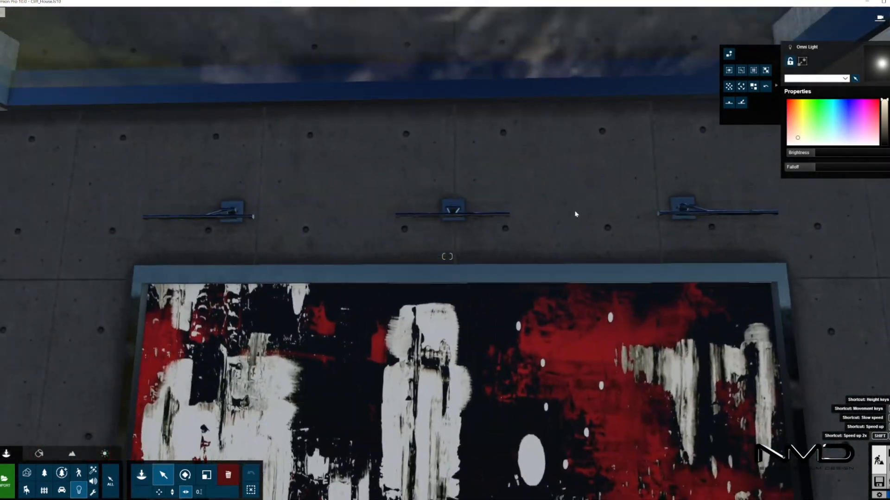
{"action": "left_click", "coordinate": [141, 474]}
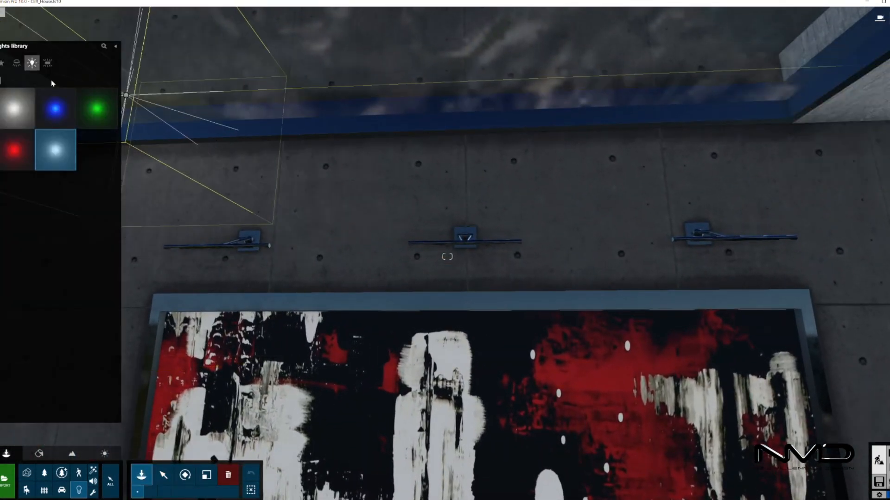
{"action": "left_click", "coordinate": [17, 63]}
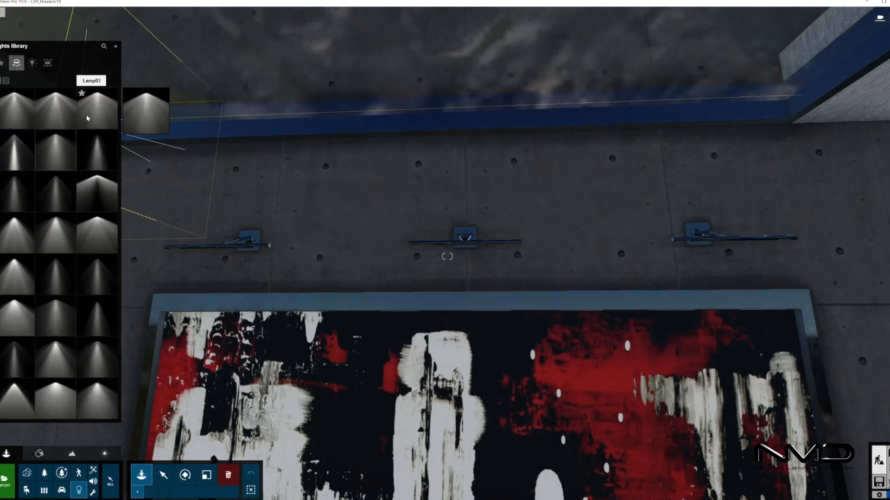
{"action": "left_click", "coordinate": [97, 150]}
{"action": "left_click", "coordinate": [227, 258]}
{"action": "mouse_move", "coordinate": [226, 259]}
{"action": "right_mouse_down"}
{"action": "mouse_move", "coordinate": [240, 225]}
{"action": "mouse_move", "coordinate": [373, 192]}
{"action": "mouse_move", "coordinate": [407, 199]}
{"action": "right_mouse_up"}
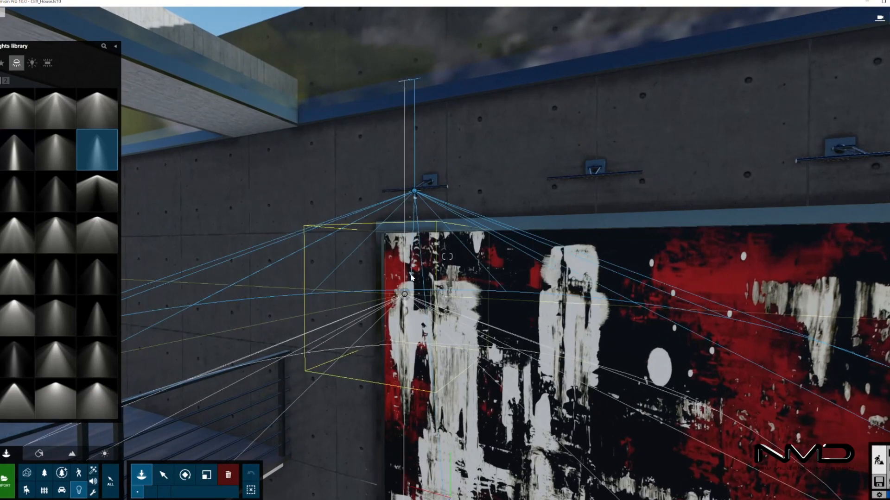
{"action": "left_click", "coordinate": [412, 195]}
- Dim the painting's spotlight, tint it warmer, and copy it to the other two wall lamps above the painting
{"action": "left_click_drag", "start_coordinate": [415, 193], "coordinate": [416, 193]}
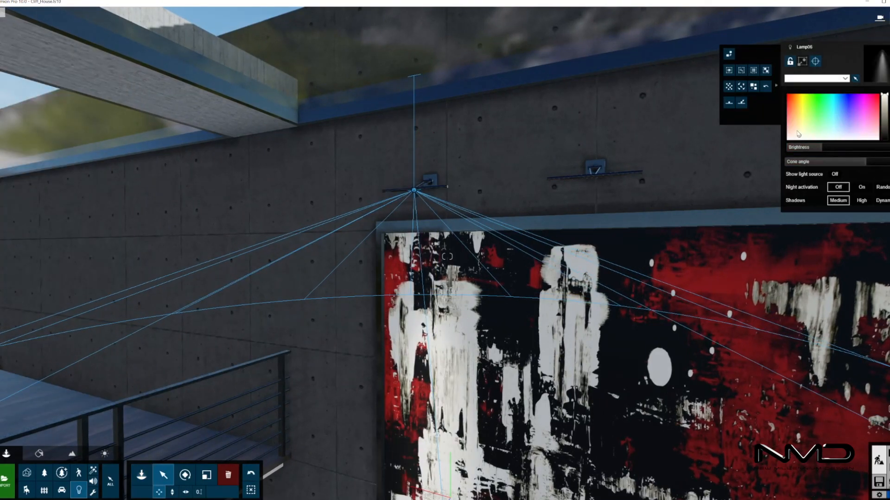
{"action": "left_click", "coordinate": [814, 148]}
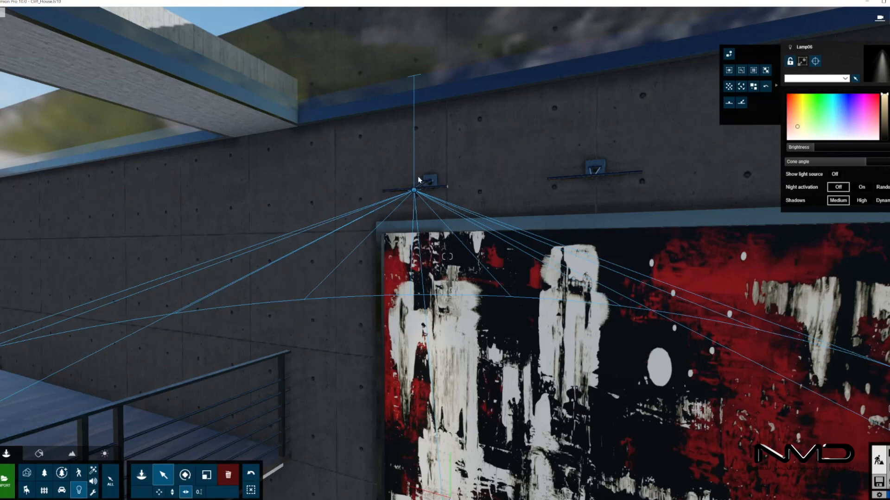
{"action": "left_click_drag", "start_coordinate": [415, 191], "coordinate": [595, 173], "text": "alt"}
{"action": "right_click_drag", "start_coordinate": [595, 173], "coordinate": [672, 150]}
{"action": "left_click_drag", "start_coordinate": [485, 209], "coordinate": [690, 205], "text": "alt"}
- Copy the warm Omni Light from the lamps near the painting to the upper-floor pendants over the dining and living areas
{"action": "right_click_drag", "start_coordinate": [690, 204], "coordinate": [570, 301]}
{"action": "key", "text": "shift+s"}
{"action": "key", "text": "shift+w"}
{"action": "right_click_drag", "start_coordinate": [447, 256], "coordinate": [431, 185]}
{"action": "key", "text": "s"}
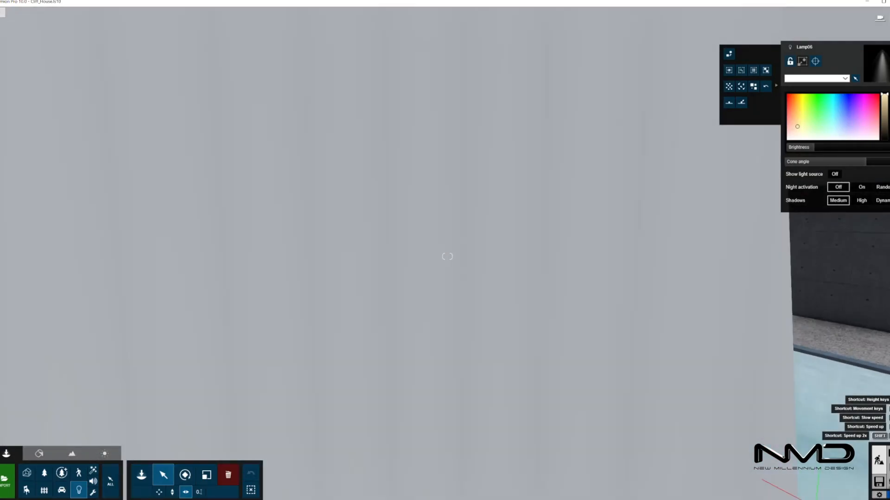
{"action": "key", "text": "q"}
{"action": "key", "text": "shift+w"}
{"action": "right_click_drag", "start_coordinate": [447, 257], "coordinate": [526, 230]}
{"action": "key", "text": "s"}
{"action": "right_click_drag", "start_coordinate": [495, 286], "coordinate": [494, 279]}
{"action": "right_click_drag", "start_coordinate": [456, 386], "coordinate": [717, 392]}
{"action": "left_click", "coordinate": [730, 381]}
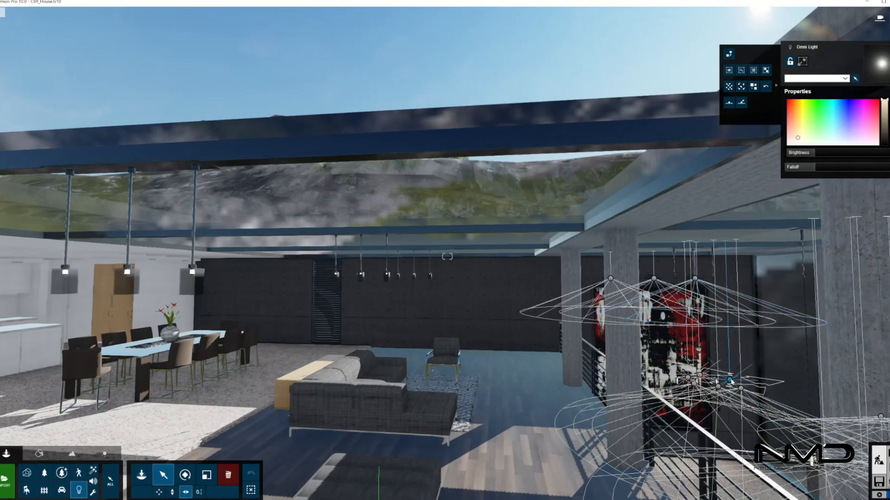
{"action": "left_click_drag", "start_coordinate": [731, 381], "coordinate": [63, 275]}
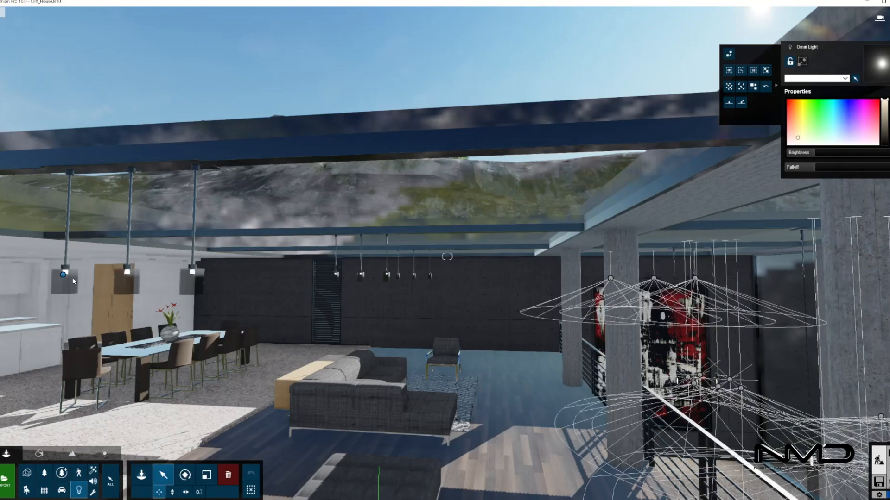
{"action": "left_click_drag", "start_coordinate": [64, 276], "coordinate": [432, 278]}
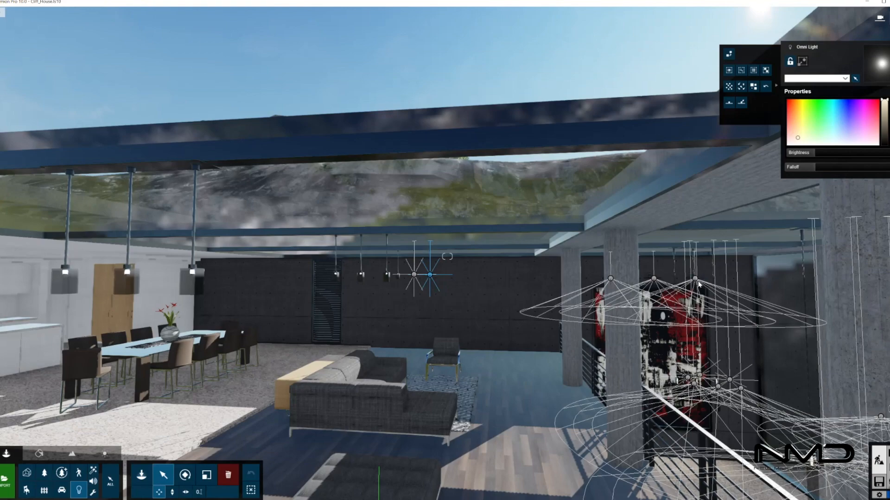
- Copy the warm Lamp05 spotlight from the lamps near the painting to the upper-floor dining and living area pendants
{"action": "left_click", "coordinate": [695, 383]}
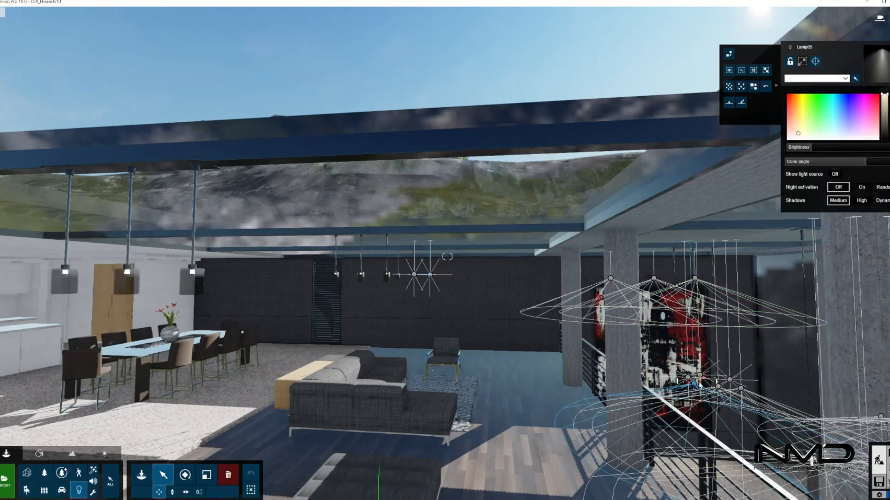
{"action": "mouse_move", "coordinate": [695, 384]}
{"action": "left_mouse_down"}
{"action": "mouse_move", "coordinate": [65, 280]}
{"action": "mouse_move", "coordinate": [602, 278]}
{"action": "mouse_move", "coordinate": [288, 284]}
{"action": "mouse_move", "coordinate": [431, 280]}
{"action": "left_mouse_up"}
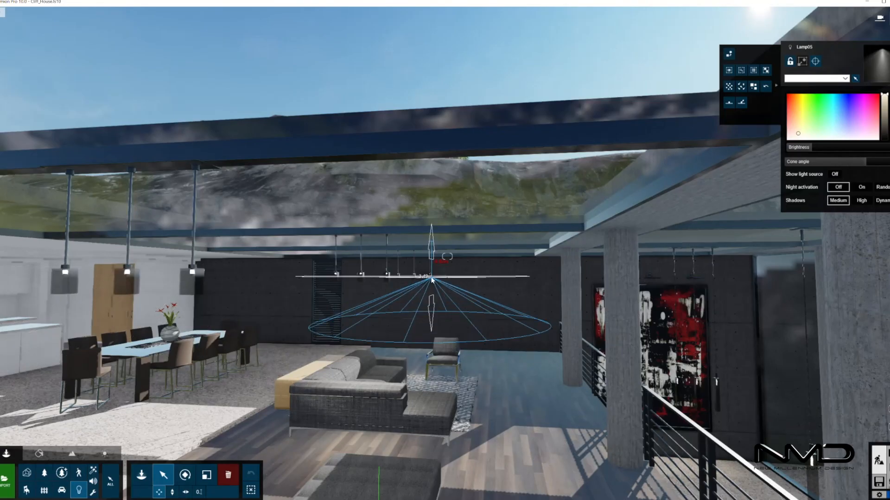
- Place two LoungeChair 014 loungers from the indoor seating library on the pergola-covered terrace, near its outer railing
{"action": "right_click_drag", "start_coordinate": [492, 312], "coordinate": [438, 269]}
{"action": "key", "text": "s"}
{"action": "key", "text": "w"}
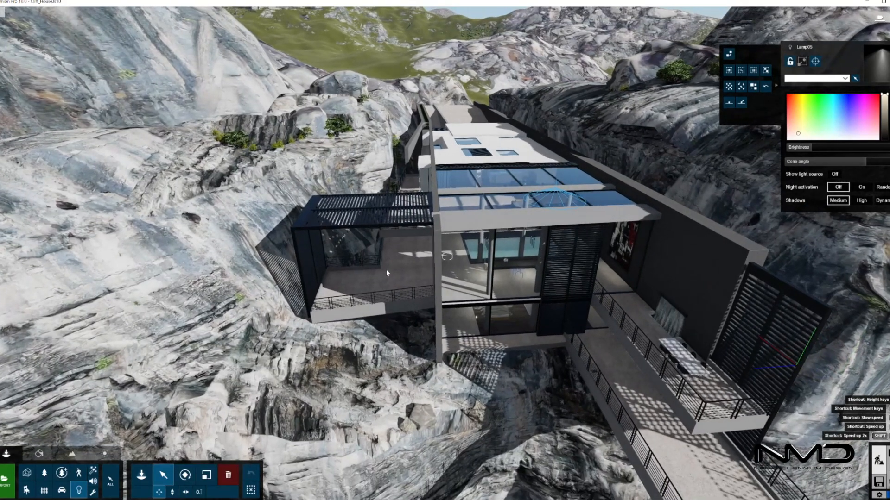
{"action": "left_click", "coordinate": [26, 493]}
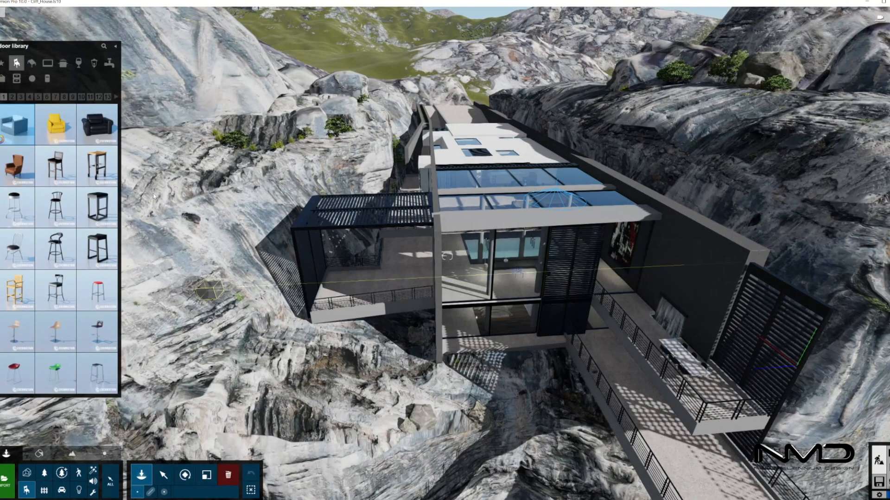
{"action": "left_click", "coordinate": [13, 97]}
{"action": "left_click", "coordinate": [23, 99]}
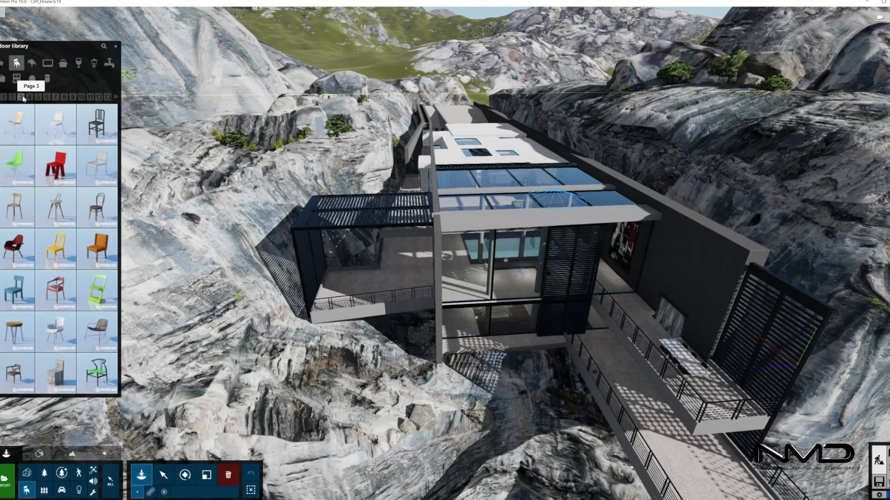
{"action": "left_click", "coordinate": [38, 97]}
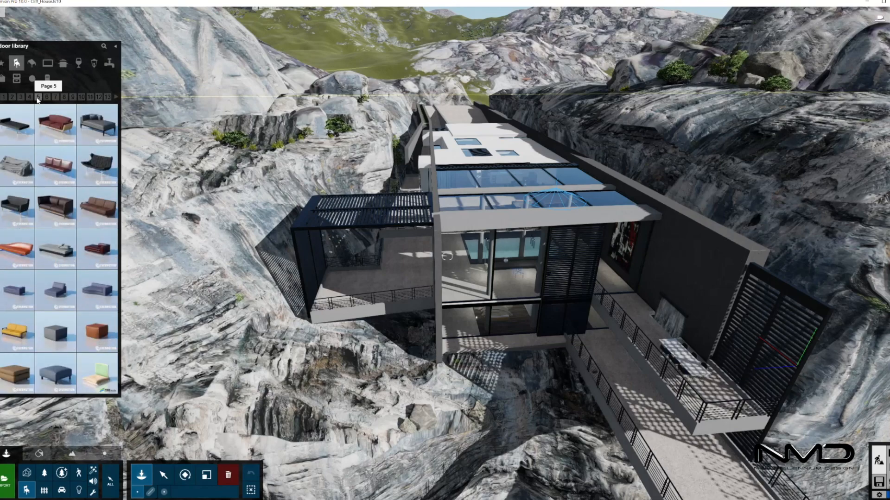
{"action": "left_click", "coordinate": [55, 97]}
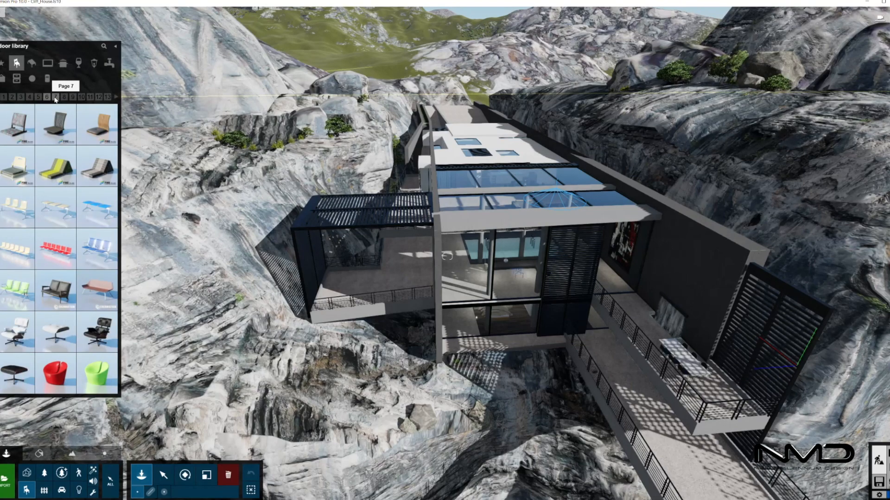
{"action": "left_click", "coordinate": [56, 97]}
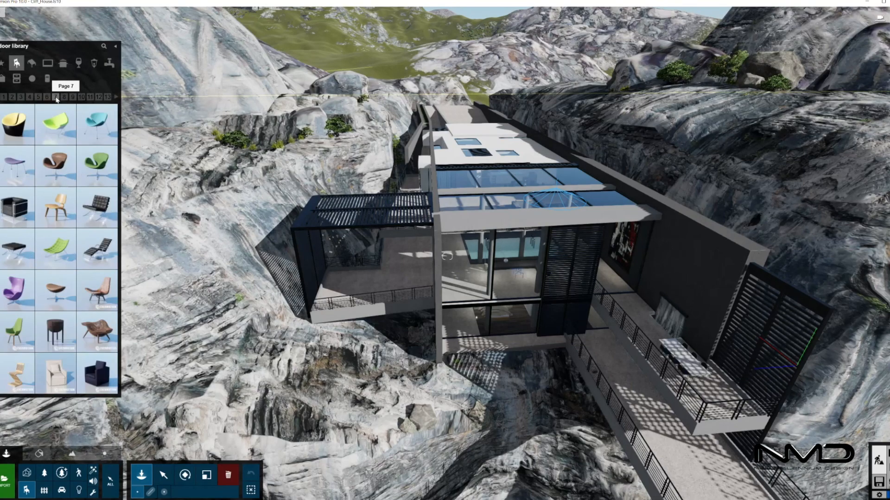
{"action": "left_click", "coordinate": [98, 243]}
{"action": "key", "text": "w"}
{"action": "right_click_drag", "start_coordinate": [393, 368], "coordinate": [371, 402]}
{"action": "left_click", "coordinate": [410, 373]}
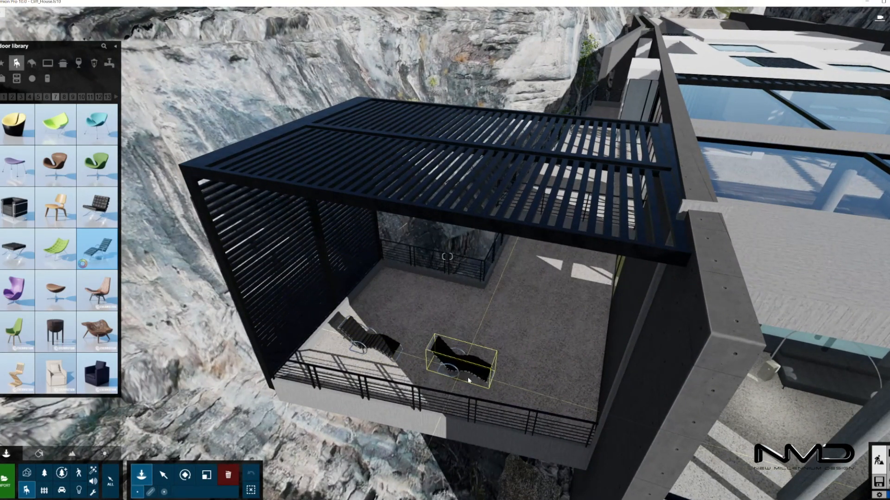
- Rotate the two lounge chairs on the pergola-covered terrace so that they are angled differently toward the railing
{"action": "key", "text": "Escape"}
{"action": "key", "text": "r"}
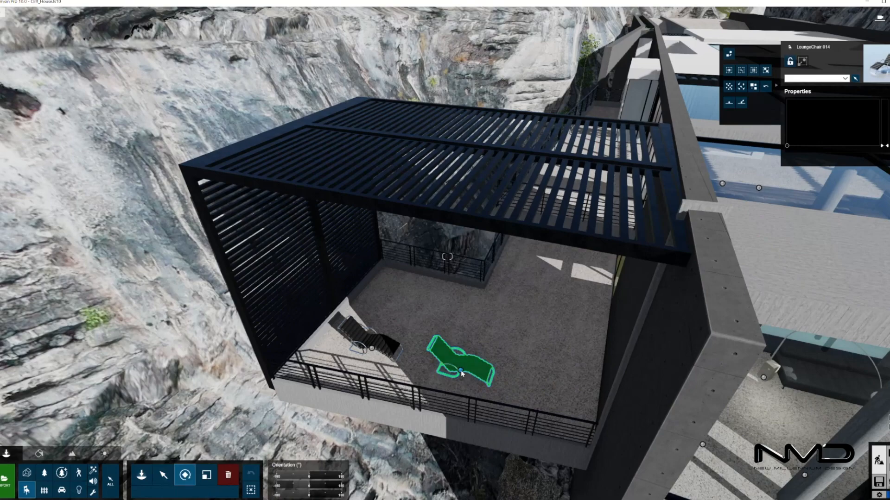
{"action": "left_click_drag", "start_coordinate": [461, 371], "coordinate": [377, 404]}
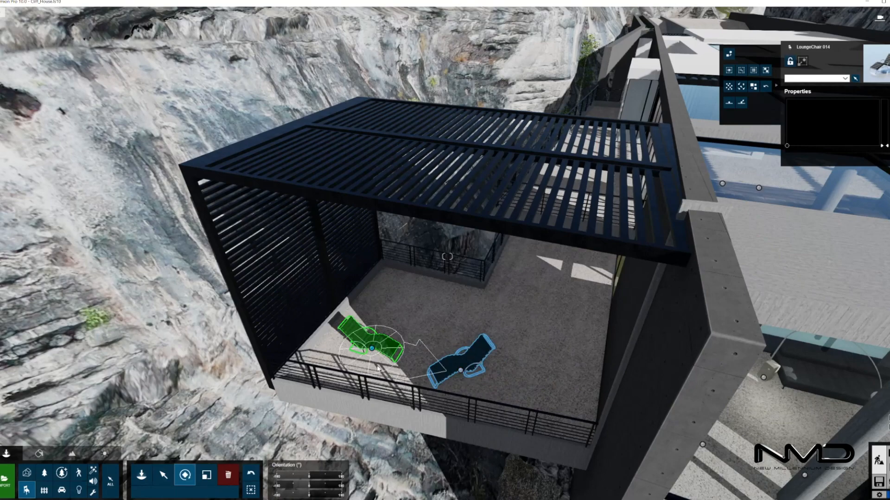
{"action": "left_click_drag", "start_coordinate": [378, 368], "coordinate": [381, 381]}
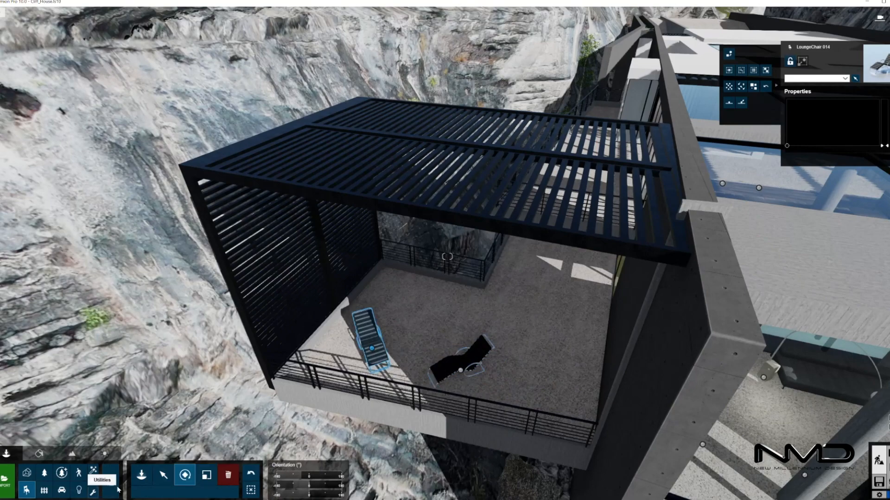
- Place a small rectangular coffee table from the indoor tables library between the two lounge chairs on the pergola terrace
{"action": "left_click", "coordinate": [141, 474]}
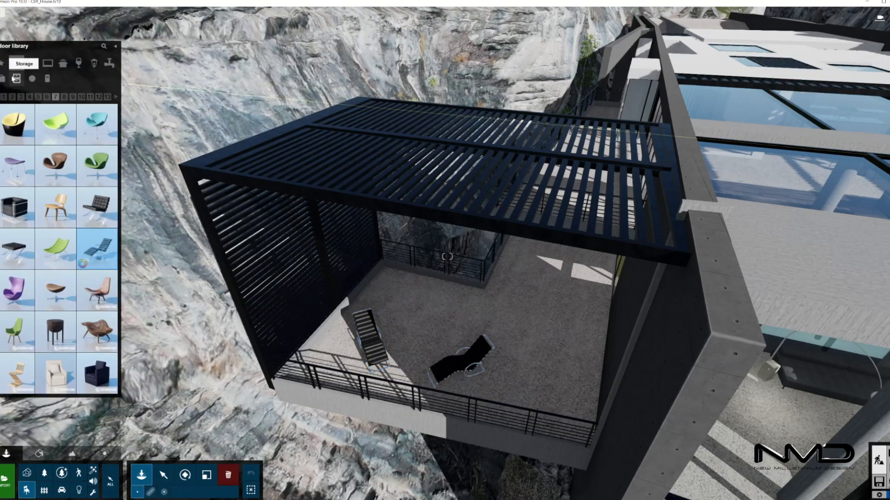
{"action": "left_click", "coordinate": [31, 63]}
{"action": "left_click", "coordinate": [97, 333]}
{"action": "mouse_move", "coordinate": [55, 220]}
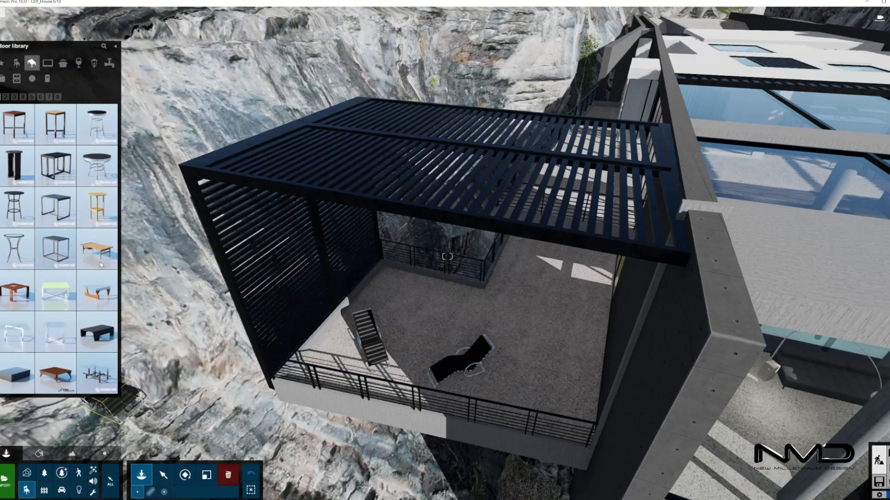
{"action": "left_click", "coordinate": [5, 97]}
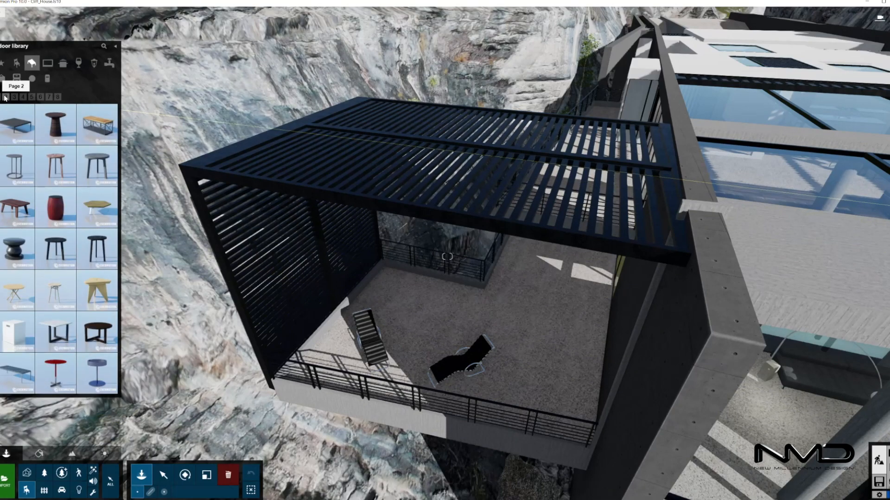
{"action": "left_click", "coordinate": [55, 332]}
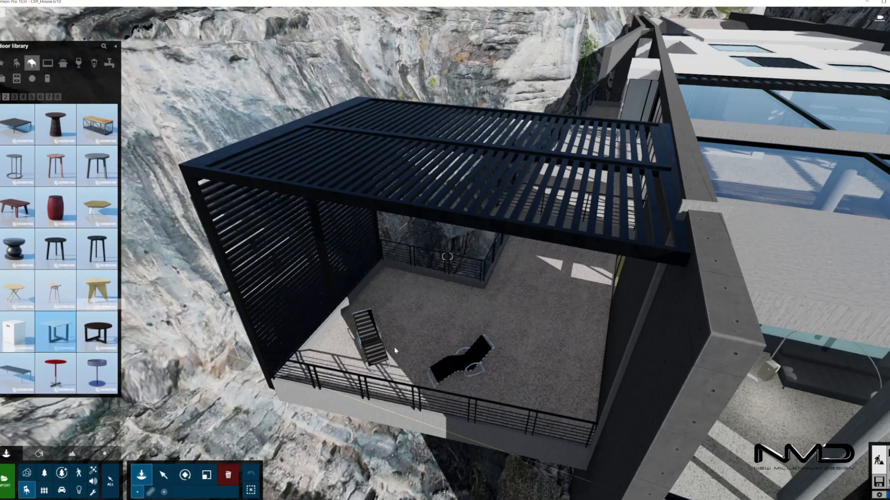
- Copy a lounge chair from the pergola terrace to the outer end of the lowest cantilevered terrace and adjust its rotation
{"action": "key", "text": "s"}
{"action": "right_click_drag", "start_coordinate": [339, 348], "coordinate": [506, 279]}
{"action": "key", "text": "w"}
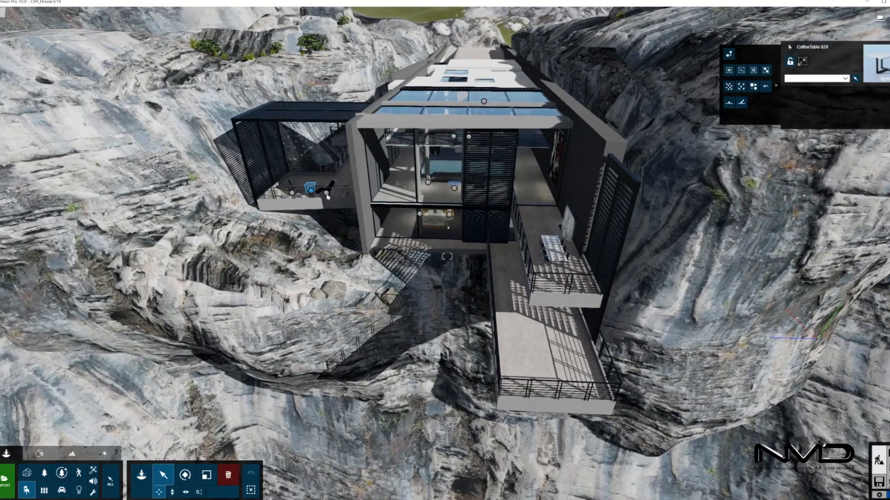
{"action": "left_click_drag", "start_coordinate": [328, 196], "coordinate": [530, 372]}
{"action": "key", "text": "r"}
{"action": "left_click", "coordinate": [529, 372]}
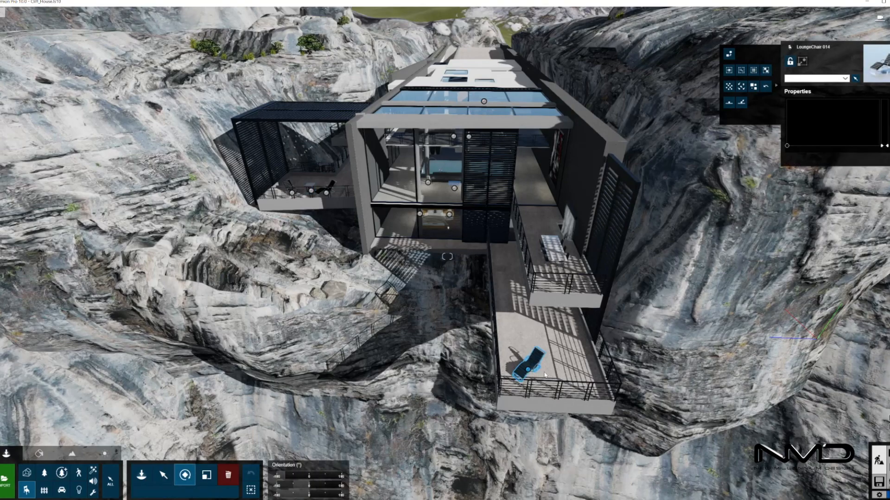
{"action": "key", "text": "w"}
{"action": "mouse_move", "coordinate": [474, 395]}
{"action": "right_mouse_down"}
{"action": "mouse_move", "coordinate": [456, 352]}
{"action": "mouse_move", "coordinate": [456, 361]}
{"action": "mouse_move", "coordinate": [431, 368]}
{"action": "mouse_move", "coordinate": [468, 378]}
{"action": "mouse_move", "coordinate": [556, 347]}
{"action": "mouse_move", "coordinate": [496, 341]}
{"action": "mouse_move", "coordinate": [473, 391]}
{"action": "right_mouse_up"}
{"action": "key", "text": "w"}
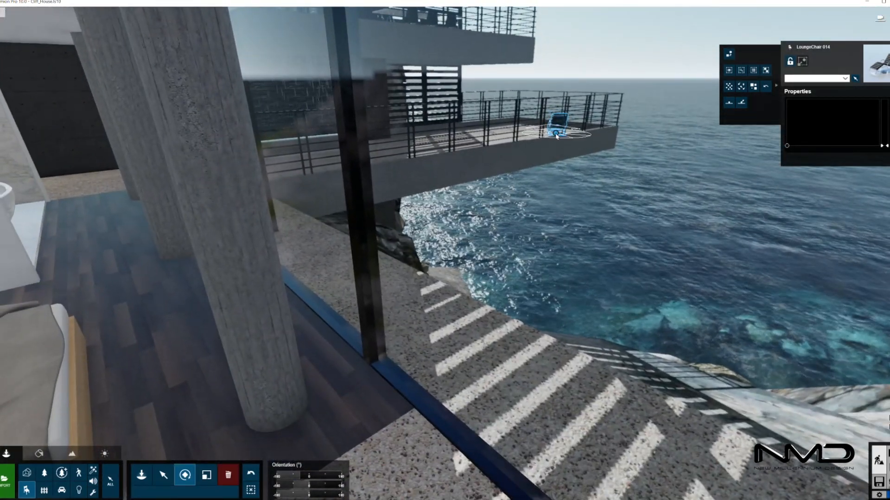
{"action": "left_click_drag", "start_coordinate": [556, 135], "coordinate": [517, 242]}
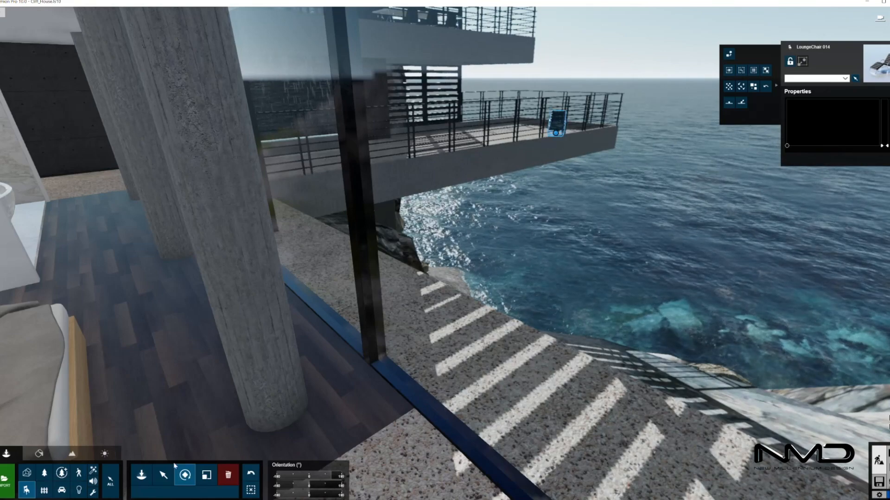
- Copy the lounge chair to the patio outside the lower-floor bedroom, move it away from the glazing and turn it around
{"action": "left_click", "coordinate": [163, 475]}
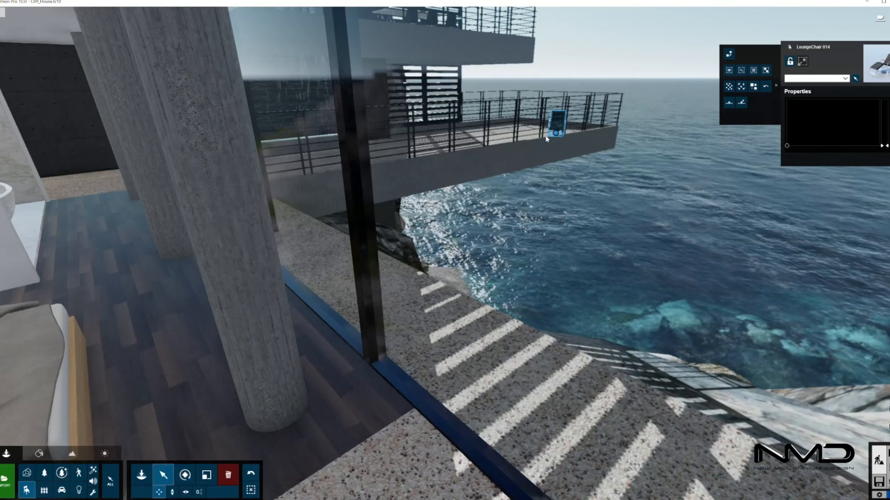
{"action": "left_click_drag", "start_coordinate": [556, 133], "coordinate": [535, 384], "text": "alt"}
{"action": "right_click_drag", "start_coordinate": [535, 384], "coordinate": [714, 350]}
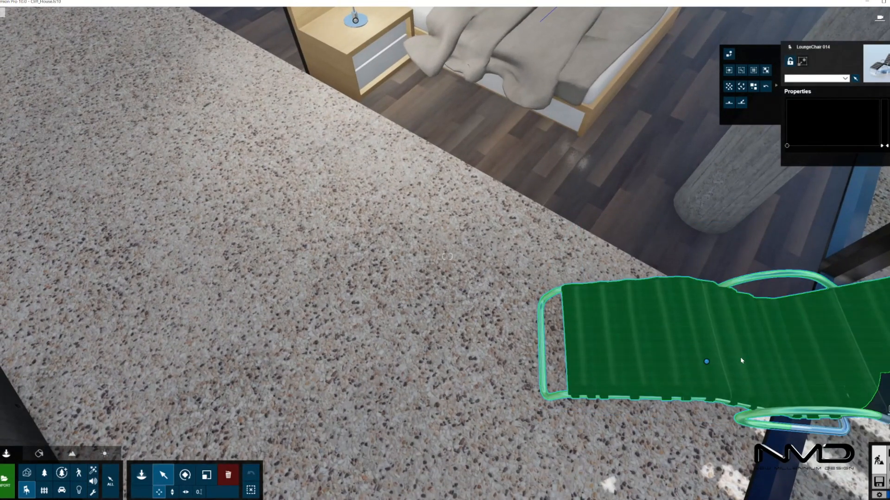
{"action": "left_click_drag", "start_coordinate": [677, 382], "coordinate": [680, 405]}
{"action": "key", "text": "r"}
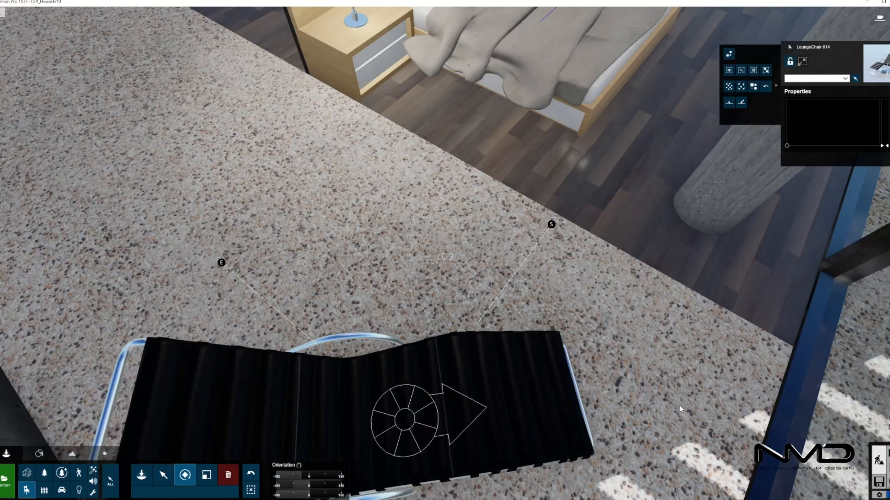
- Switch to Photo mode, open photo 11 with the exterior view of the house and update its preview
{"action": "right_click_drag", "start_coordinate": [680, 405], "coordinate": [625, 310]}
{"action": "key", "text": "shift+s"}
{"action": "key", "text": "w"}
{"action": "right_click_drag", "start_coordinate": [767, 356], "coordinate": [340, 499]}
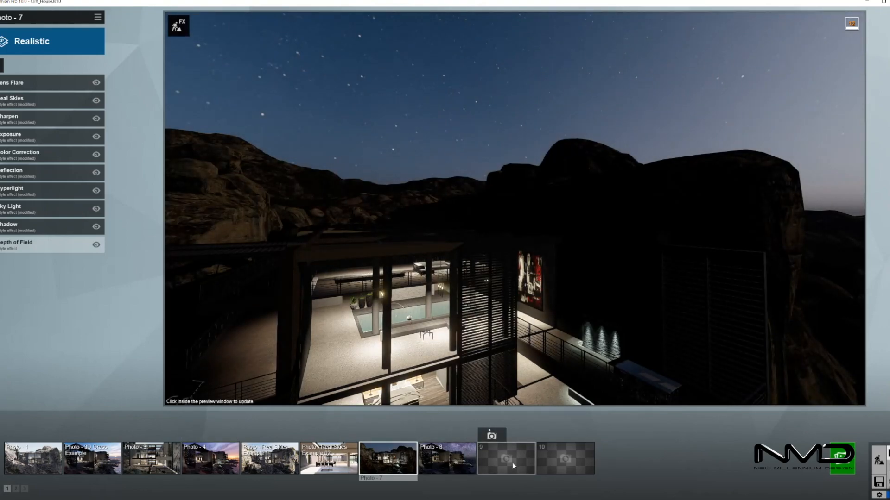
{"action": "left_click", "coordinate": [513, 462]}
{"action": "left_click", "coordinate": [16, 488]}
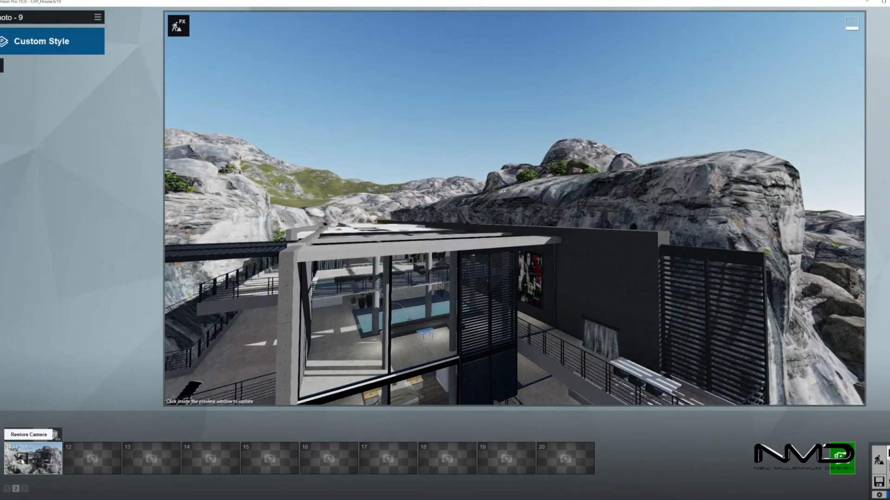
{"action": "left_click", "coordinate": [620, 241]}
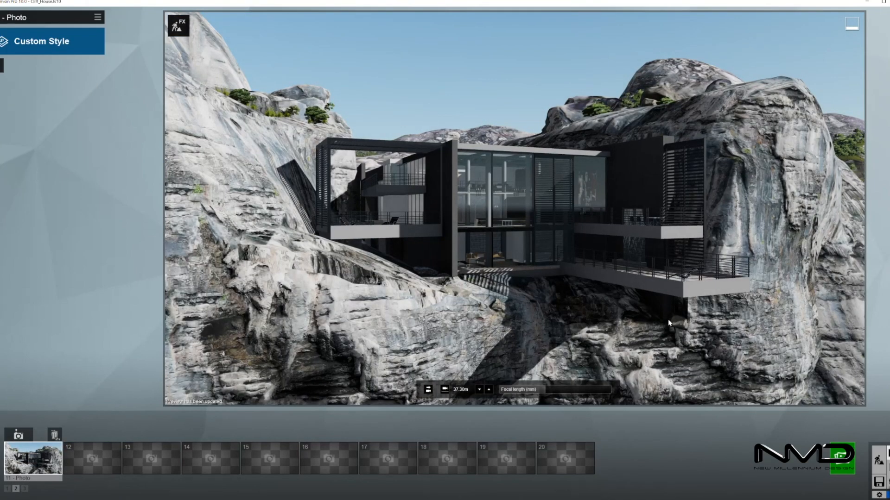
- Apply the Realistic style to photo 11 and change its Real Skies effect to the first Night sky
{"action": "left_click", "coordinate": [41, 41]}
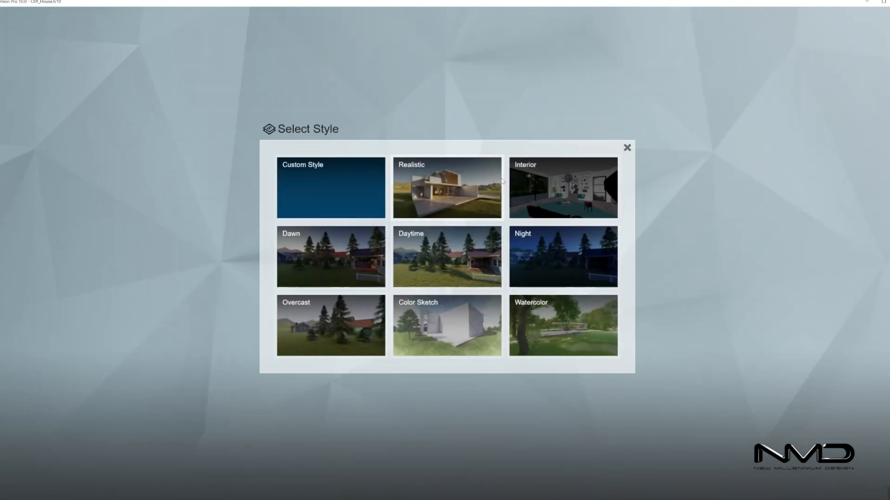
{"action": "left_click", "coordinate": [449, 165]}
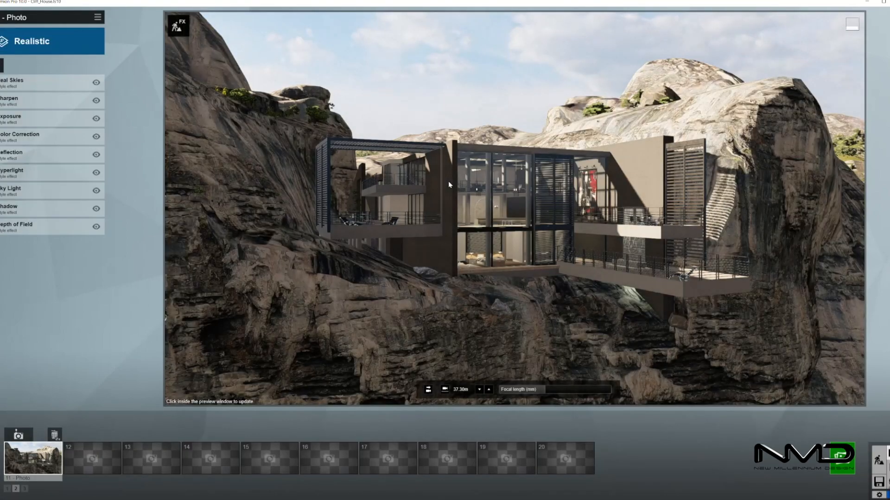
{"action": "left_click", "coordinate": [44, 85]}
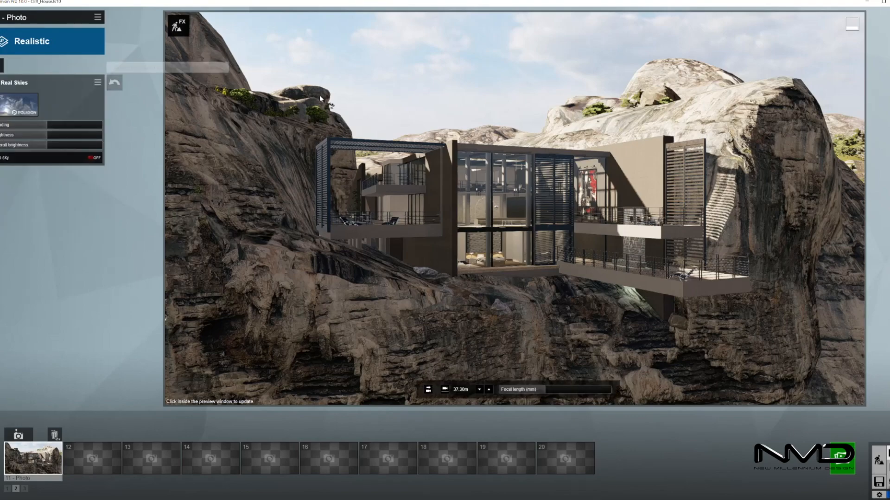
{"action": "left_click", "coordinate": [28, 103]}
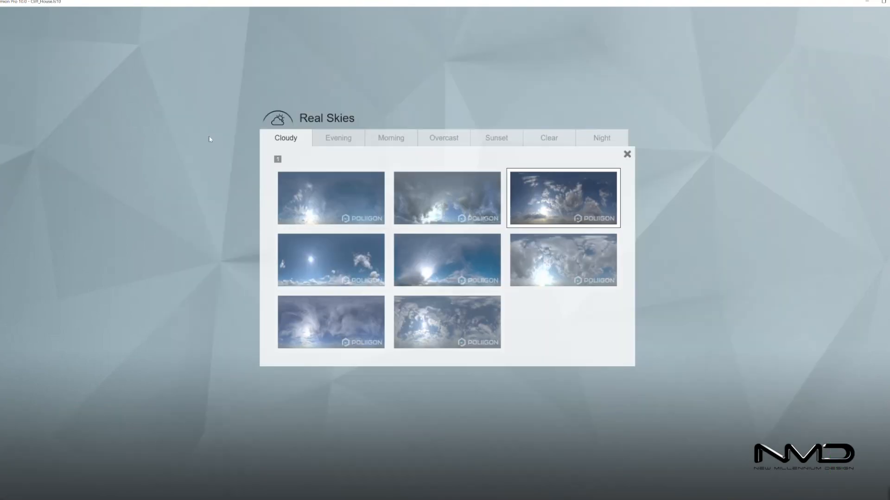
{"action": "left_click", "coordinate": [601, 138]}
{"action": "left_click", "coordinate": [360, 199]}
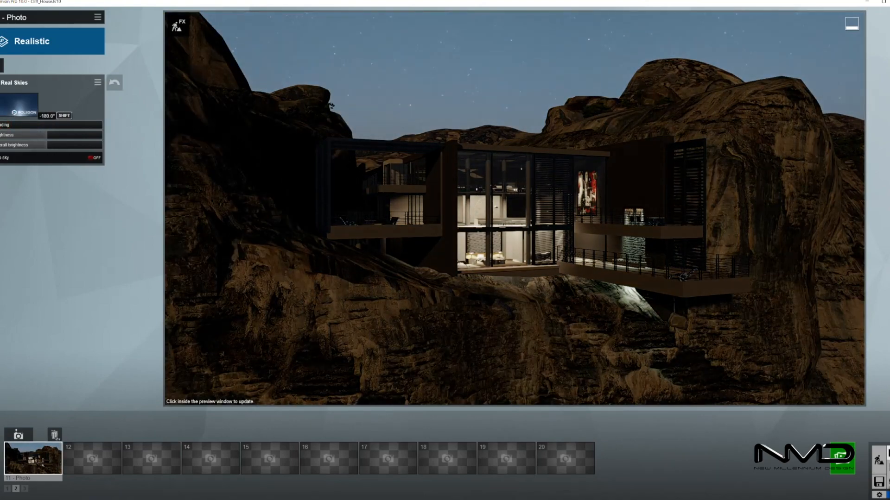
- Set the night sky's heading to 87.7° and brightness to 0.7, and raise its overall brightness slightly
{"action": "left_click_drag", "start_coordinate": [0, 127], "coordinate": [75, 137]}
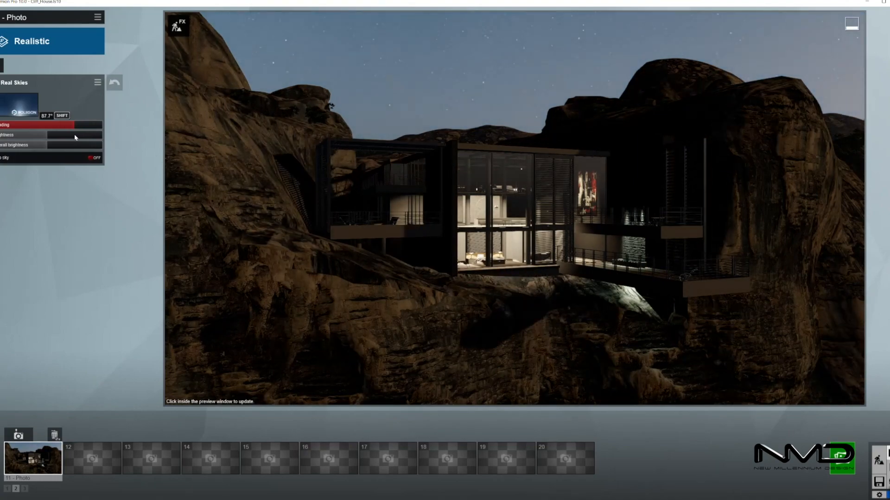
{"action": "left_click", "coordinate": [516, 192]}
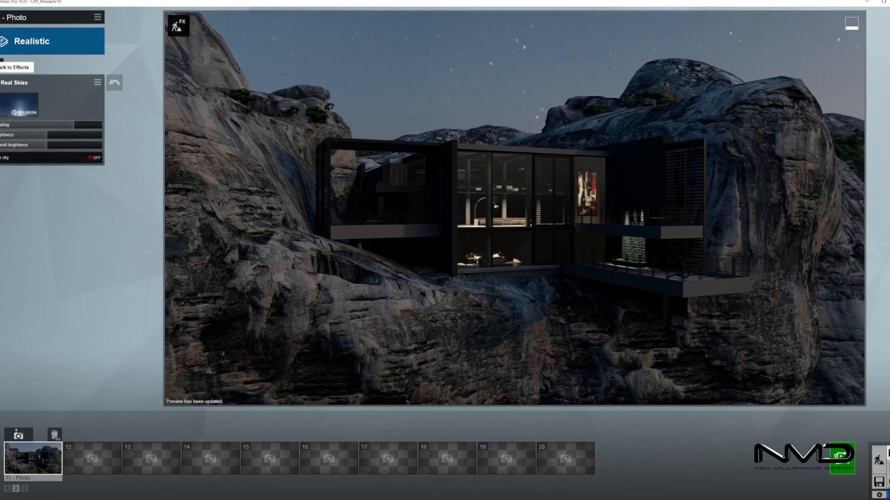
{"action": "left_click_drag", "start_coordinate": [31, 136], "coordinate": [29, 136]}
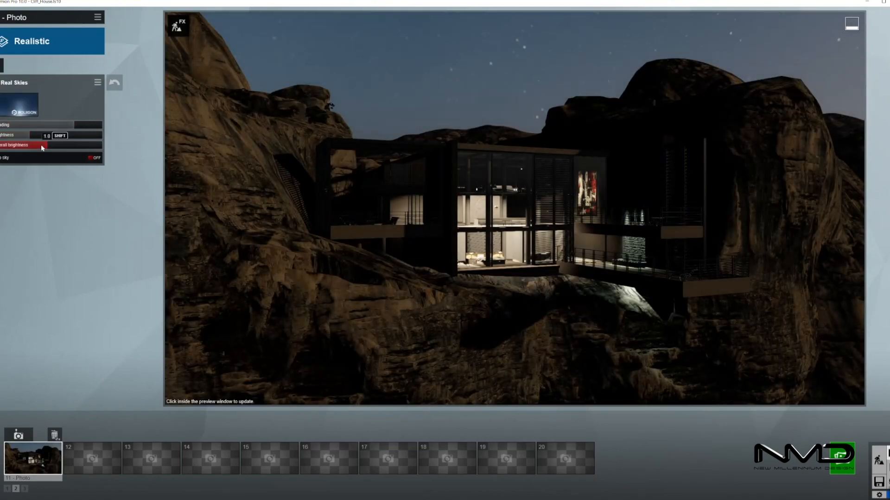
{"action": "left_click_drag", "start_coordinate": [102, 154], "coordinate": [31, 136]}
{"action": "left_click", "coordinate": [602, 257]}
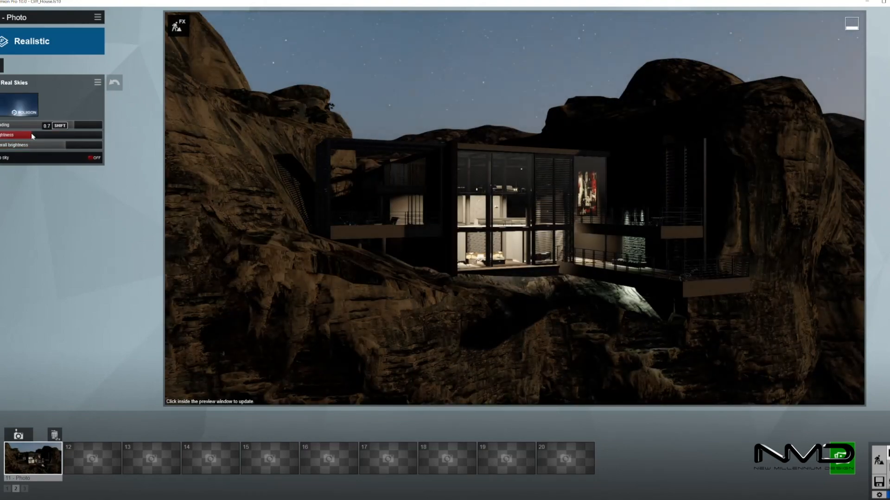
{"action": "left_click", "coordinate": [527, 251]}
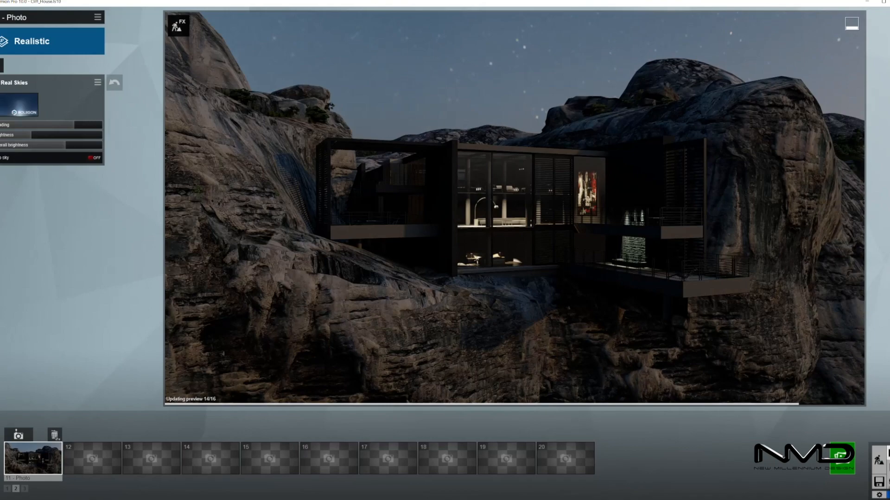
{"action": "left_click", "coordinate": [114, 83]}
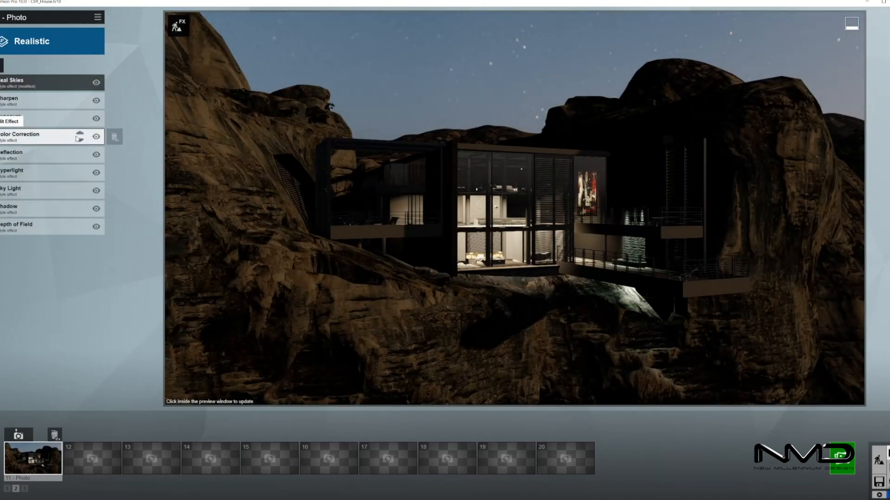
- Slightly raise photo 11's Sharpen intensity and increase the Color Correction brightness to 0.8 with contrast at 0.5
{"action": "left_click", "coordinate": [27, 101]}
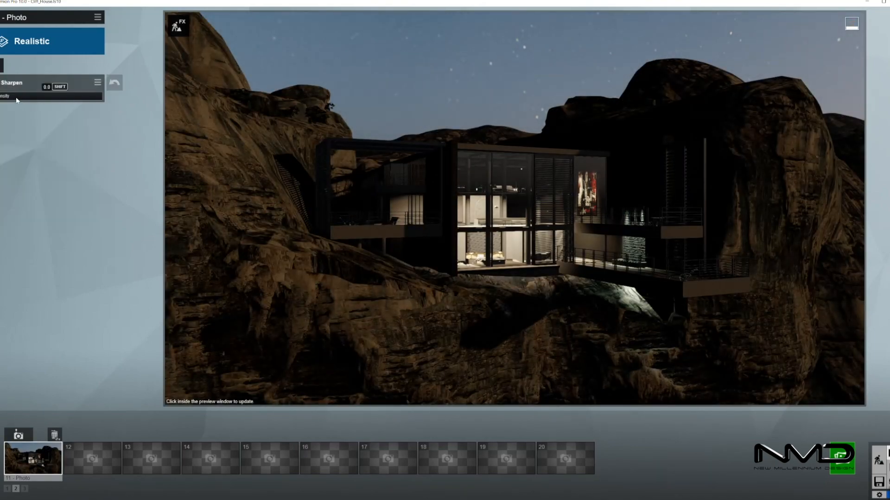
{"action": "left_click", "coordinate": [5, 83]}
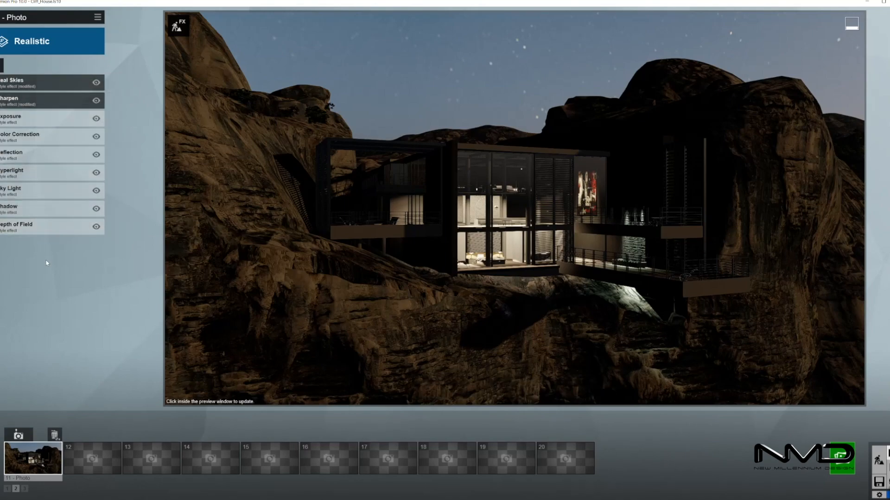
{"action": "left_click", "coordinate": [48, 135]}
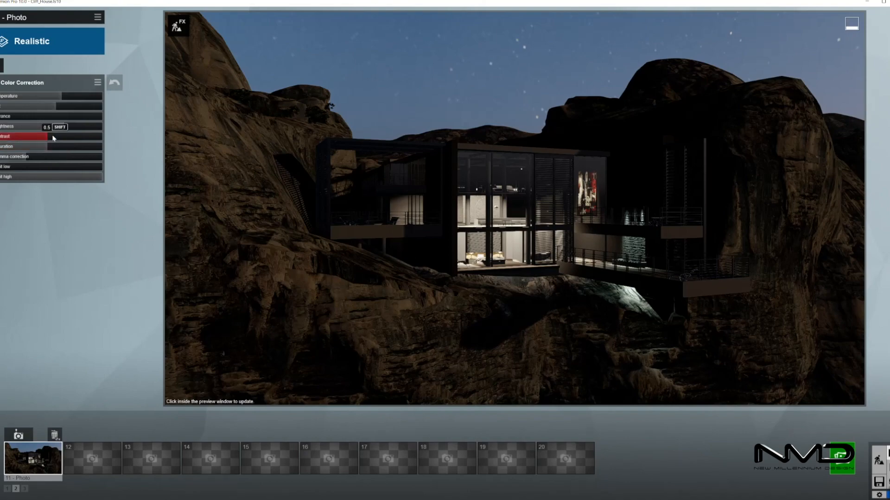
{"action": "left_click_drag", "start_coordinate": [65, 130], "coordinate": [84, 128]}
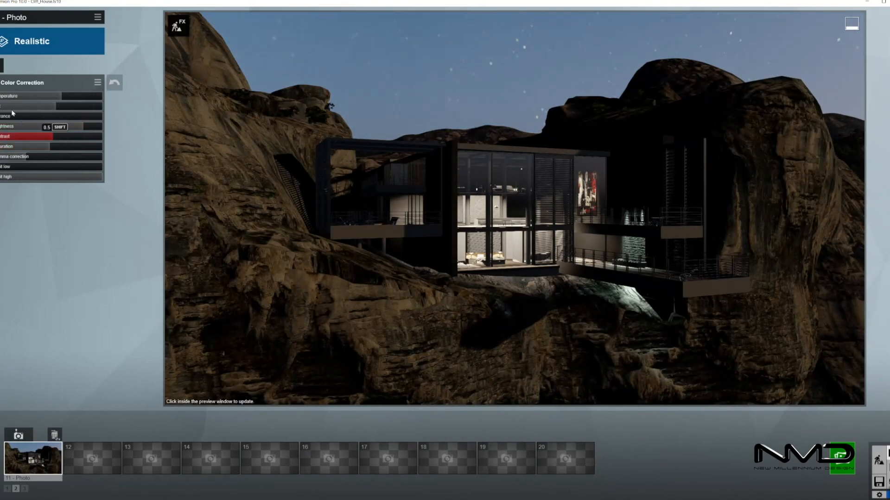
{"action": "left_click", "coordinate": [115, 82]}
- Add a reflection plane on the house's central glass facade in the Reflection effect
{"action": "left_click", "coordinate": [113, 139]}
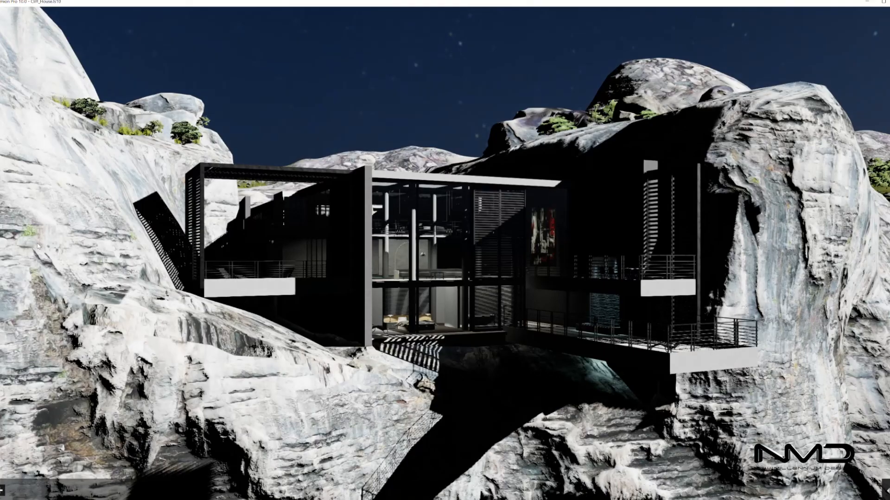
{"action": "left_click", "coordinate": [2, 491]}
{"action": "left_click", "coordinate": [440, 238]}
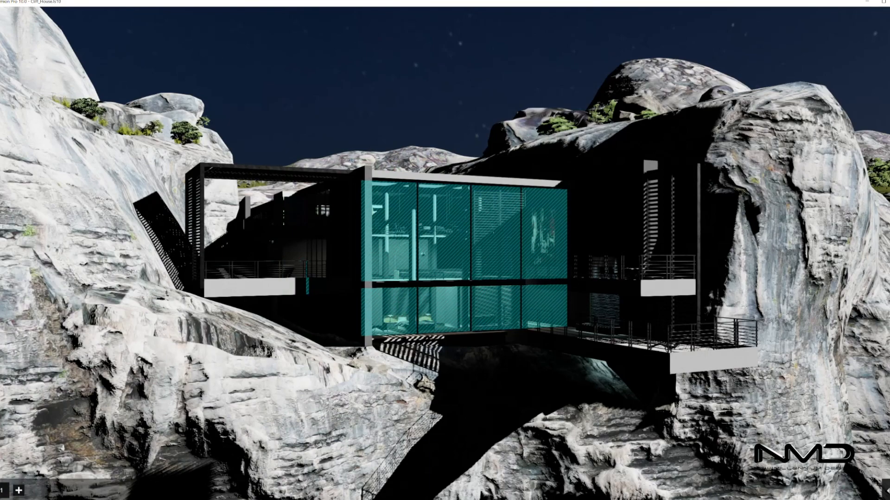
{"action": "left_click", "coordinate": [887, 490]}
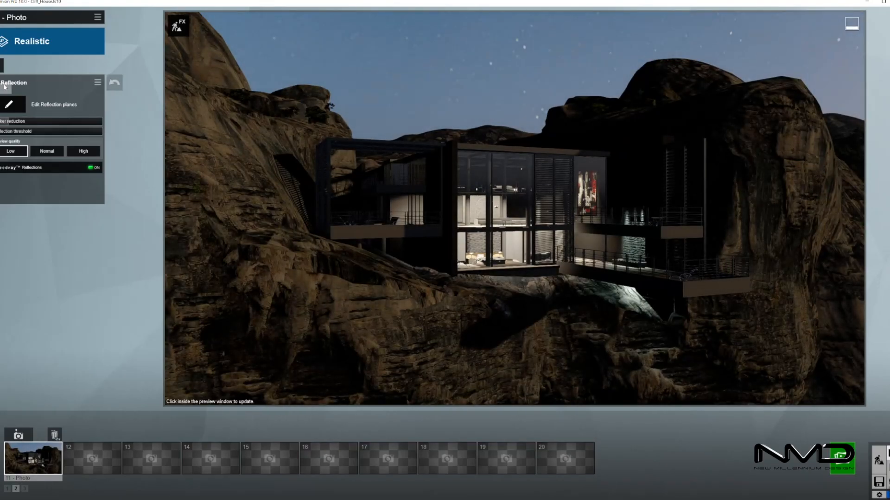
{"action": "left_click", "coordinate": [4, 86]}
- Adjust the Hyperlight amount, raise the Sky Light brightness, and enable Sky Light in planar and projected reflections
{"action": "left_click", "coordinate": [37, 164]}
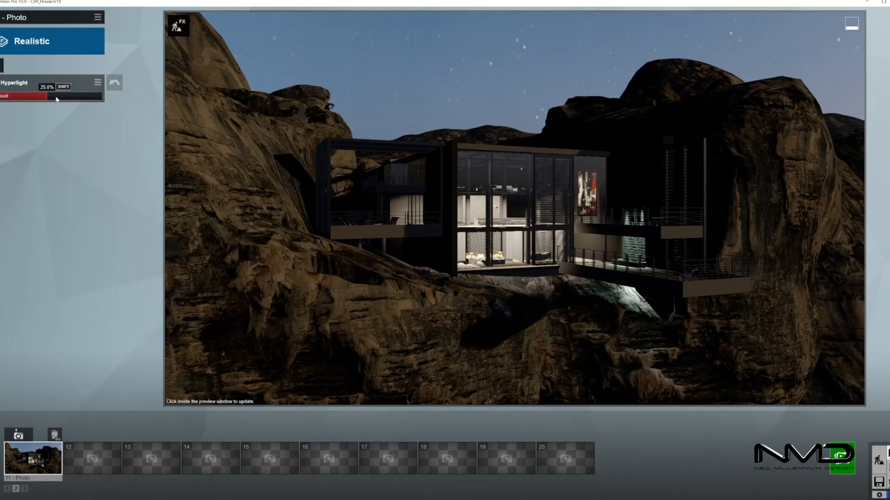
{"action": "left_click", "coordinate": [18, 82]}
{"action": "left_click", "coordinate": [40, 185]}
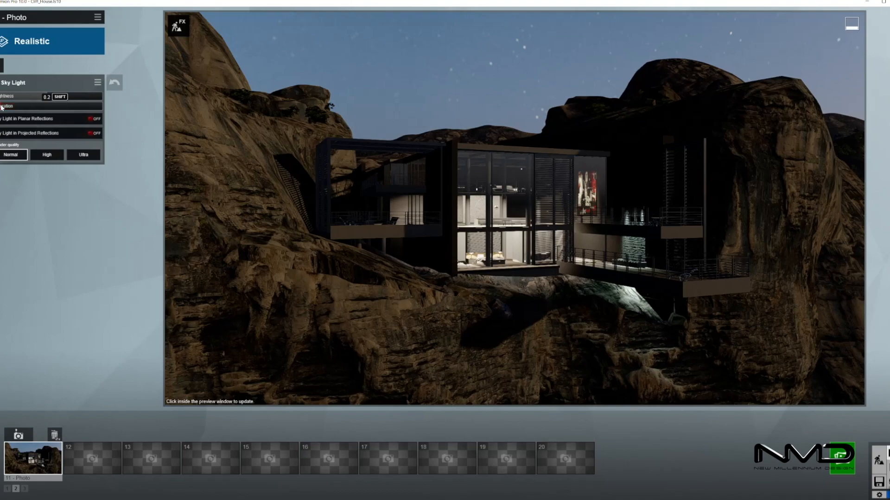
{"action": "left_click", "coordinate": [95, 133]}
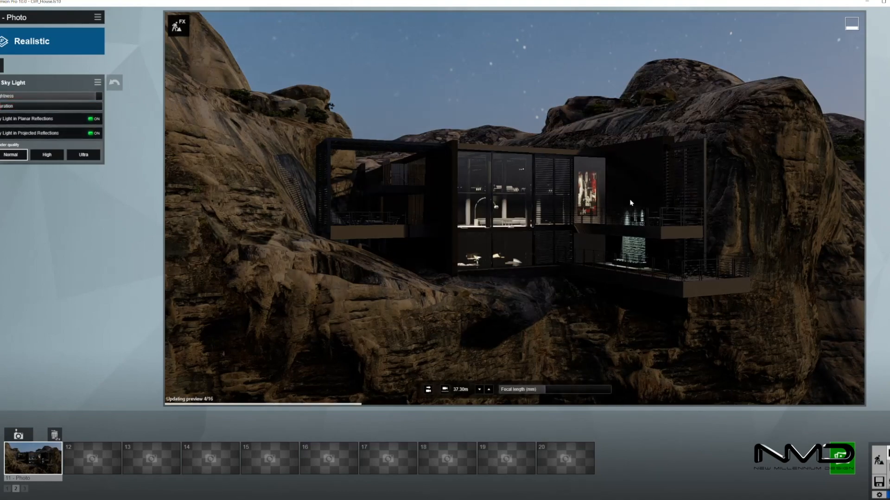
{"action": "left_click", "coordinate": [2, 60]}
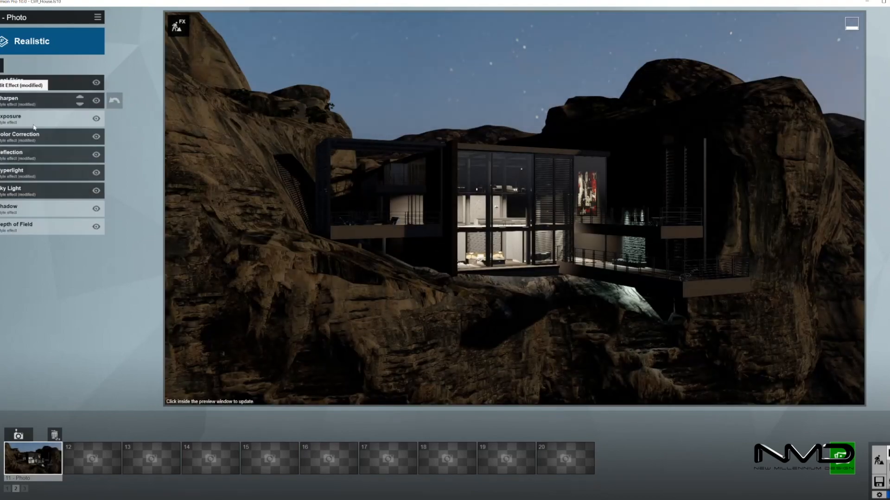
- Raise the Exposure of photo 11 and update the preview
{"action": "left_click", "coordinate": [37, 119]}
{"action": "left_click_drag", "start_coordinate": [53, 98], "coordinate": [62, 98]}
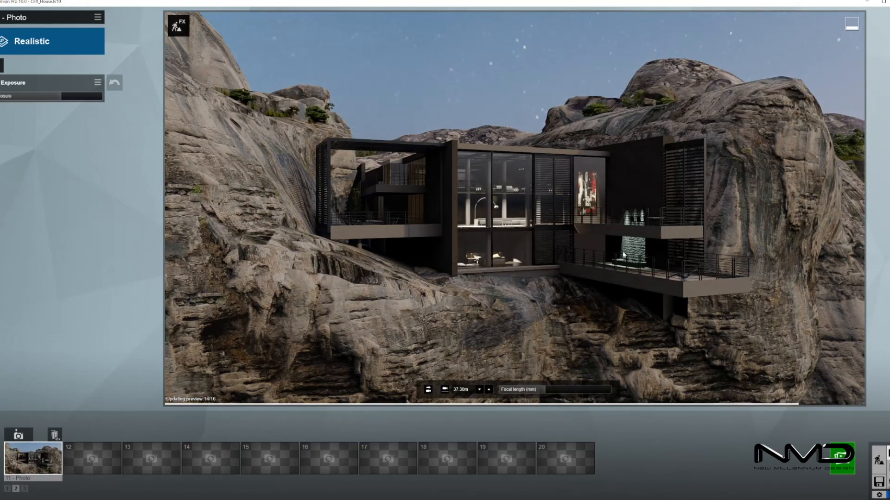
{"action": "left_click", "coordinate": [2, 61]}
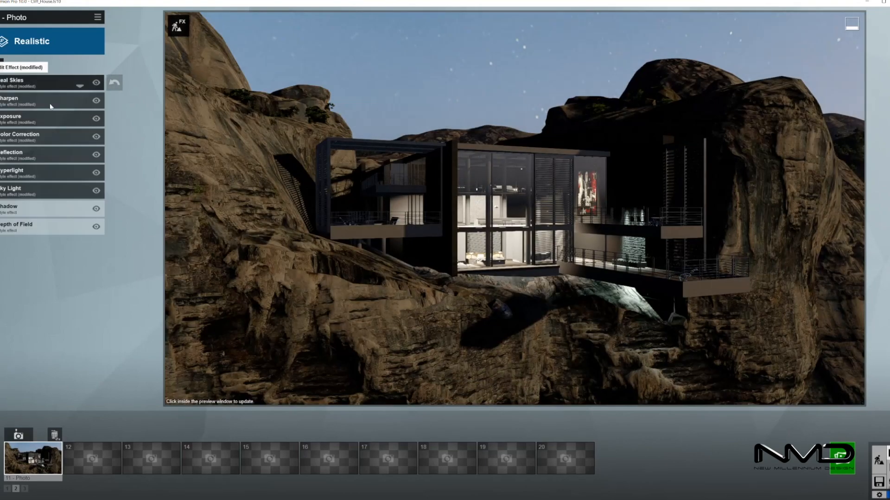
- In the Shadow effect, turn off soft shadows, extend the sun shadow range and update the preview
{"action": "left_click", "coordinate": [18, 204]}
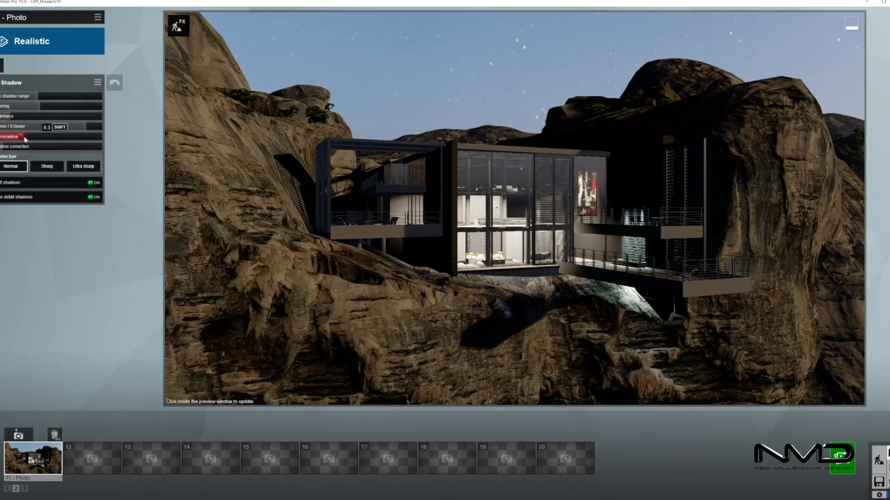
{"action": "left_click", "coordinate": [96, 183]}
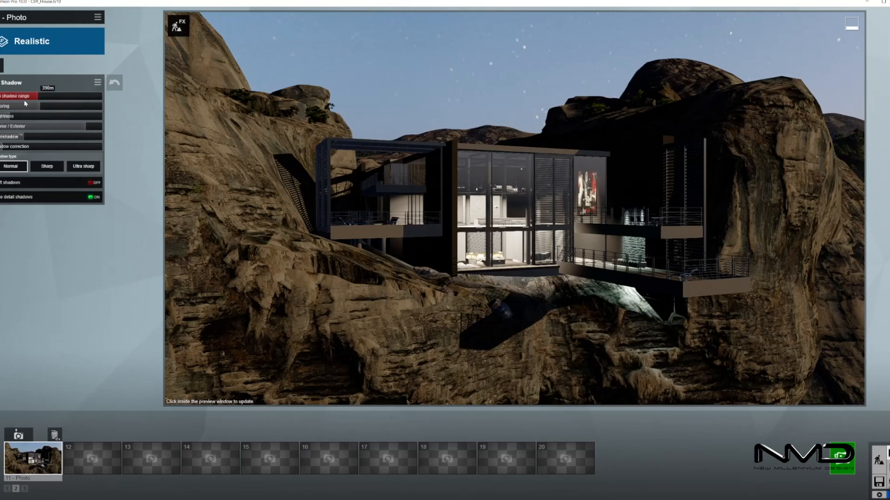
{"action": "left_click", "coordinate": [641, 292]}
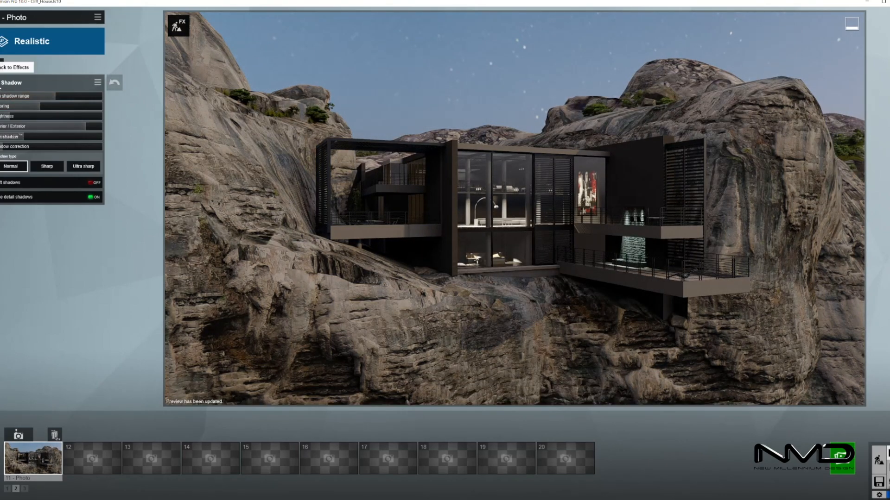
{"action": "left_click", "coordinate": [14, 67]}
- Set the Exposure effect to 0.6 and update the photo preview
{"action": "left_click", "coordinate": [37, 122]}
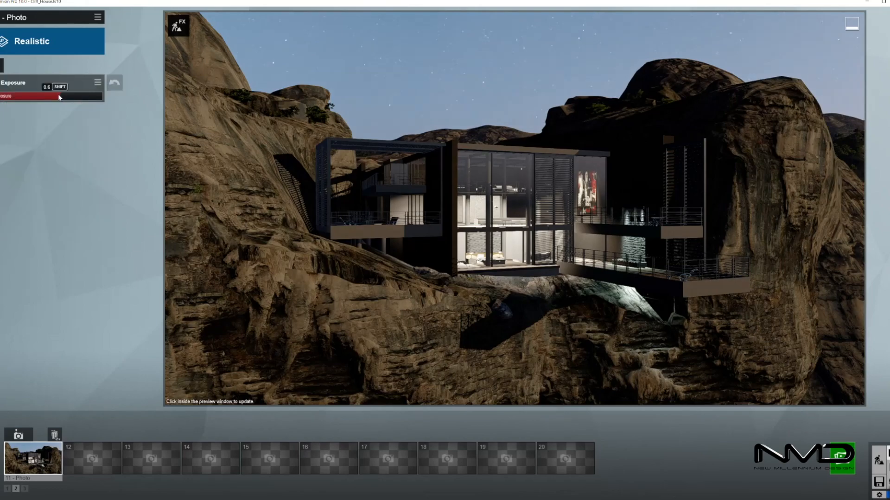
{"action": "left_click", "coordinate": [619, 254]}
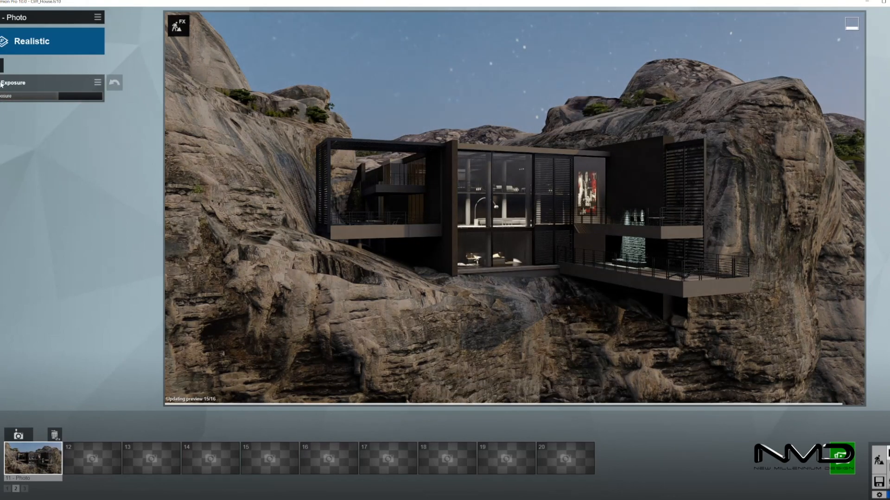
{"action": "left_click", "coordinate": [14, 67]}
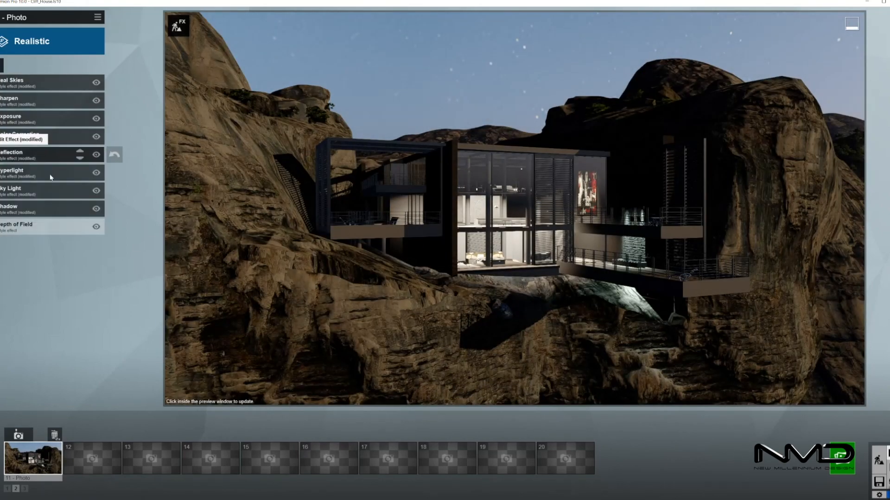
- Turn on auto focus in the Depth of Field effect and update the preview
{"action": "left_click", "coordinate": [32, 225]}
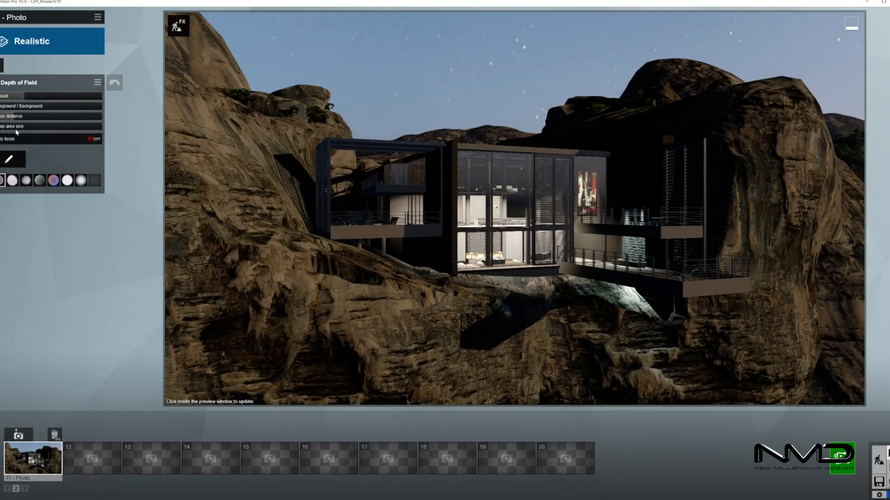
{"action": "left_click", "coordinate": [95, 139]}
{"action": "left_click", "coordinate": [471, 165]}
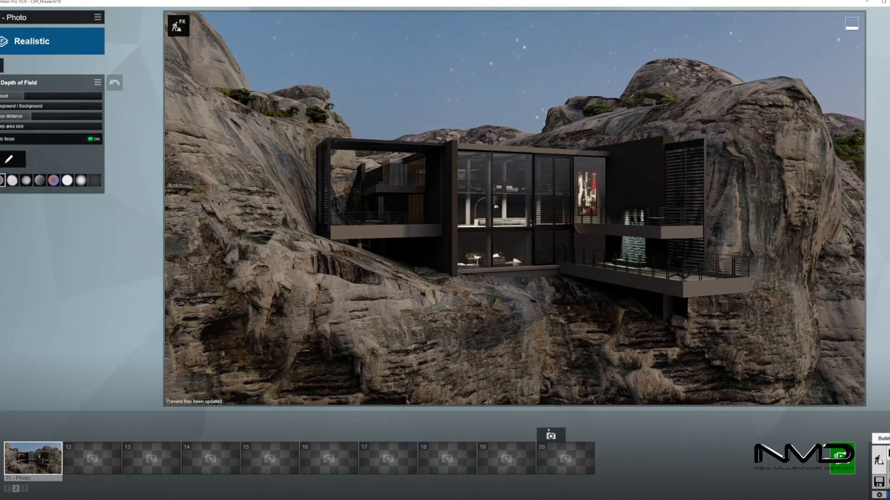
- Switch to Build mode, return to photo 11, update its preview and review the Color Correction settings
{"action": "left_click", "coordinate": [878, 460]}
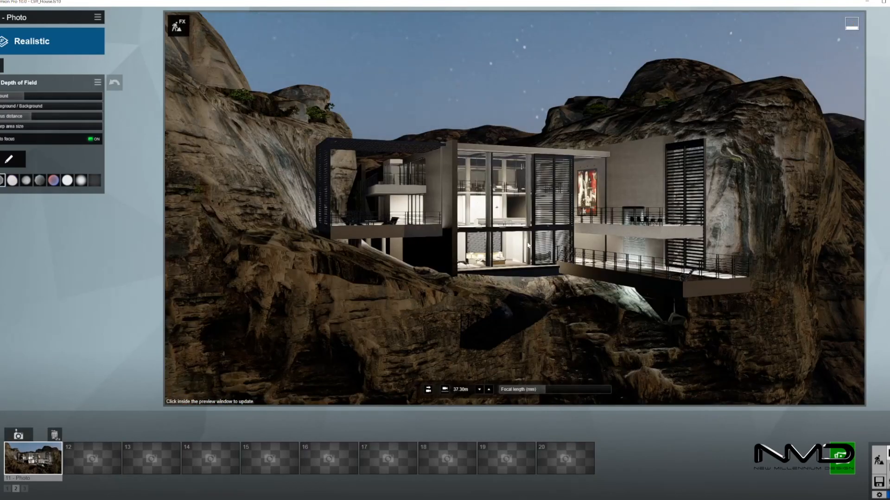
{"action": "left_click", "coordinate": [528, 245]}
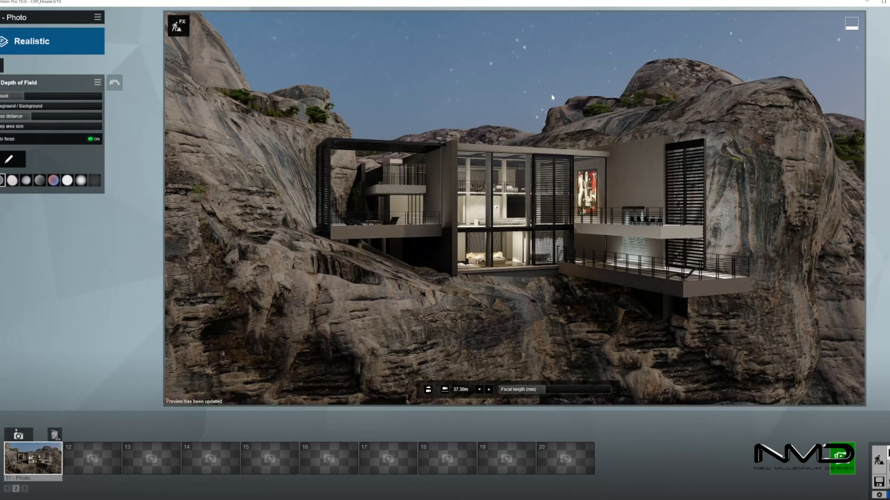
{"action": "left_click", "coordinate": [2, 64]}
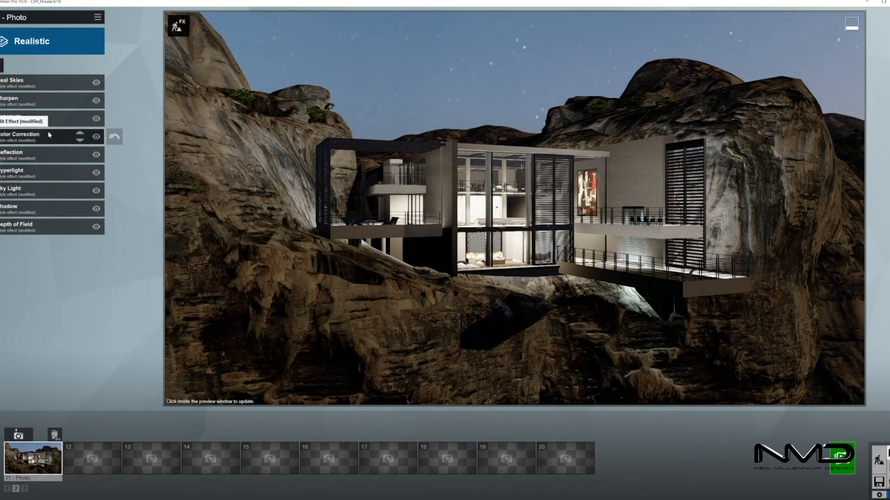
{"action": "left_click", "coordinate": [28, 135]}
{"action": "left_click", "coordinate": [2, 65]}
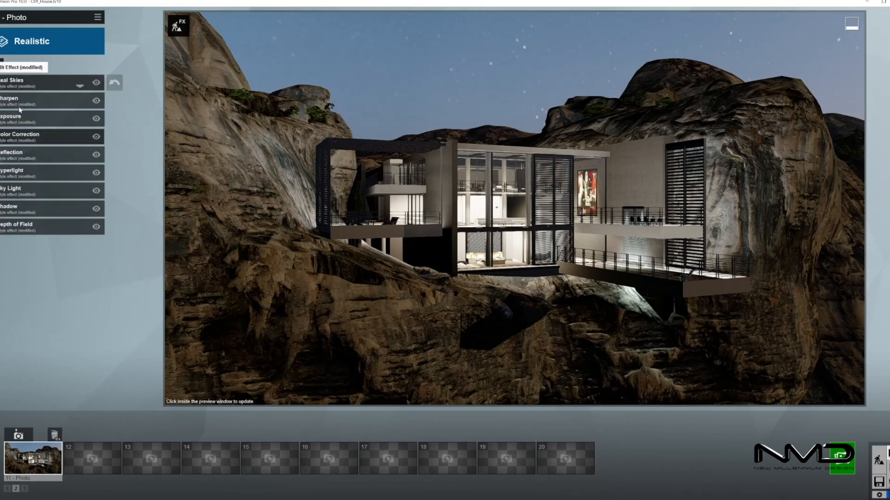
- Add a Lens Flare effect with isolate bright pixels at 0.7, slightly adjust its master brightness and update the preview
{"action": "left_click", "coordinate": [1, 66]}
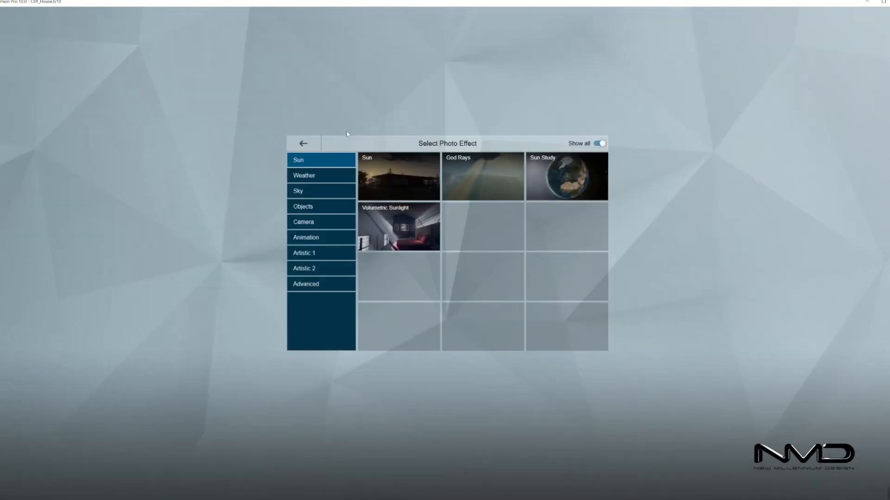
{"action": "left_click", "coordinate": [319, 223]}
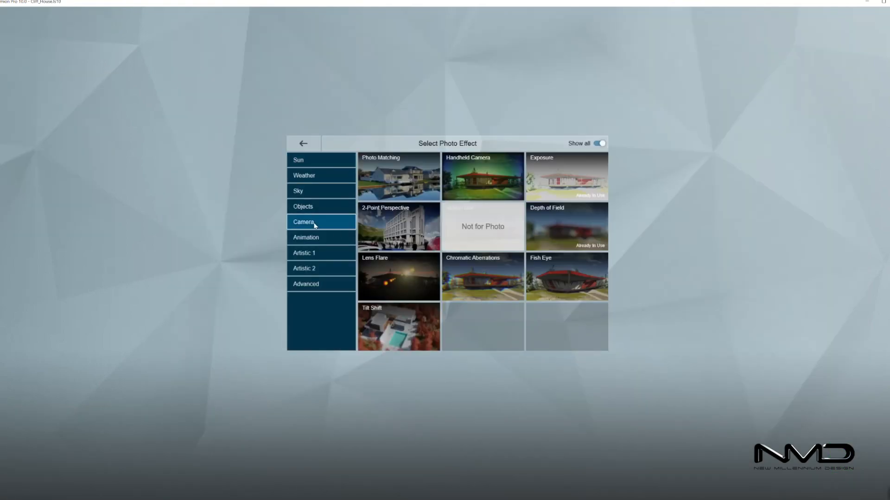
{"action": "left_click", "coordinate": [404, 279]}
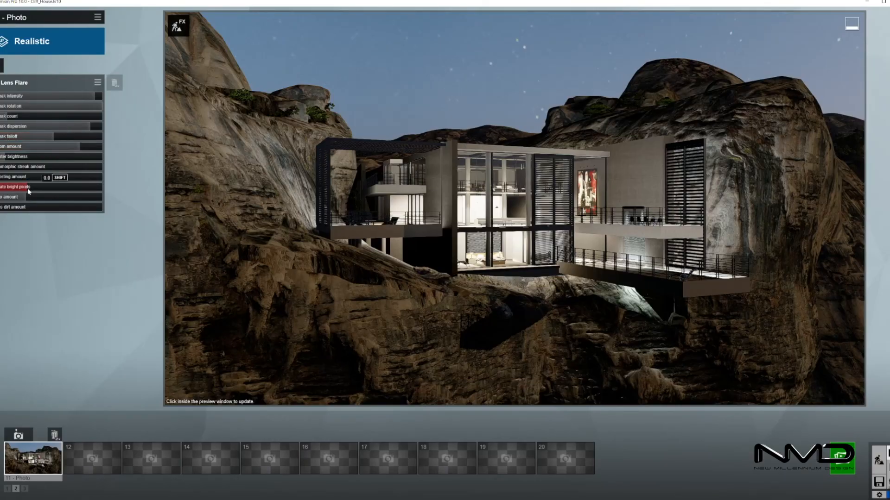
{"action": "mouse_move", "coordinate": [93, 193]}
{"action": "left_mouse_down"}
{"action": "mouse_move", "coordinate": [109, 194]}
{"action": "mouse_move", "coordinate": [95, 193]}
{"action": "left_mouse_up"}
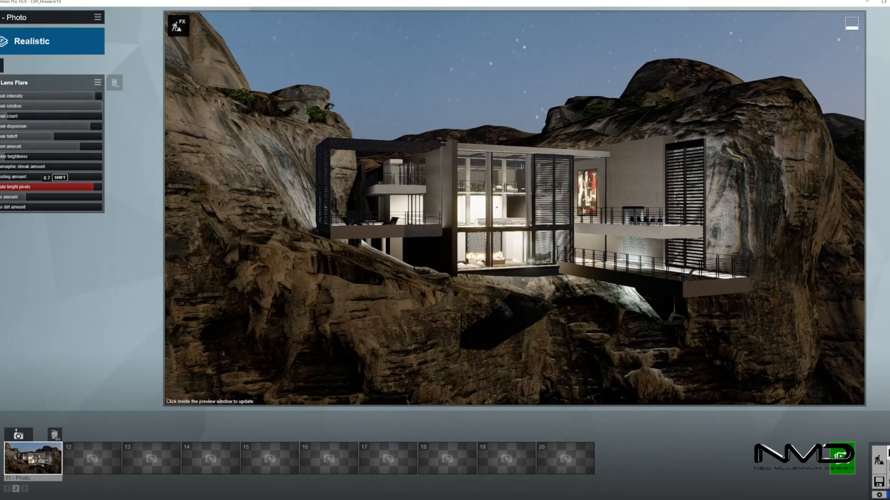
{"action": "left_click_drag", "start_coordinate": [6, 157], "coordinate": [7, 157]}
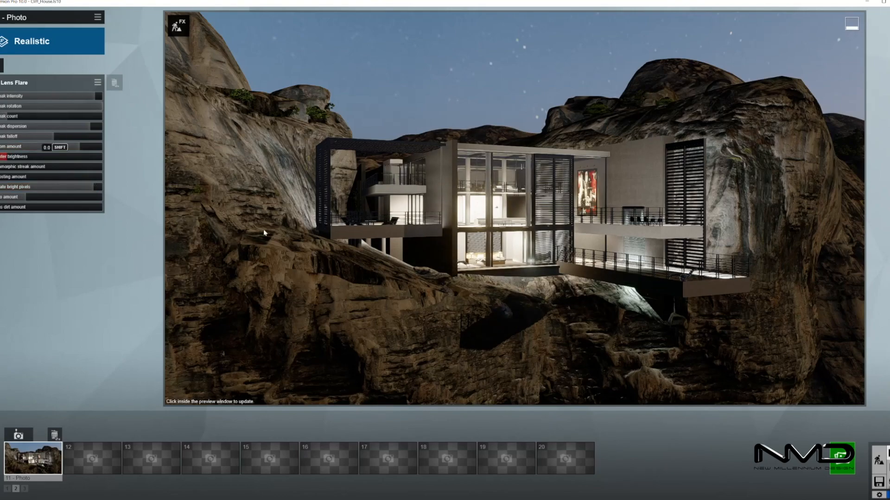
{"action": "left_click", "coordinate": [264, 232]}
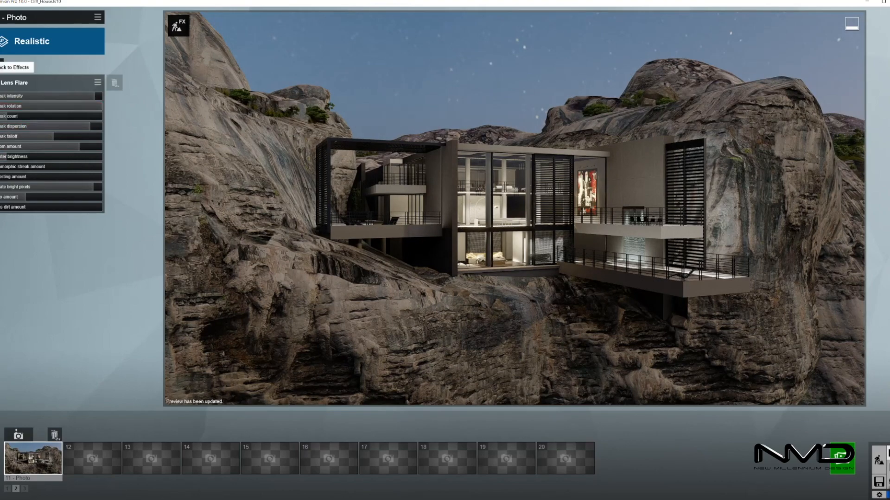
{"action": "left_click", "coordinate": [2, 60]}
- Check the Sharpen intensity and slightly lower the Color Correction brightness, keeping it at about 0.8
{"action": "left_click", "coordinate": [47, 98]}
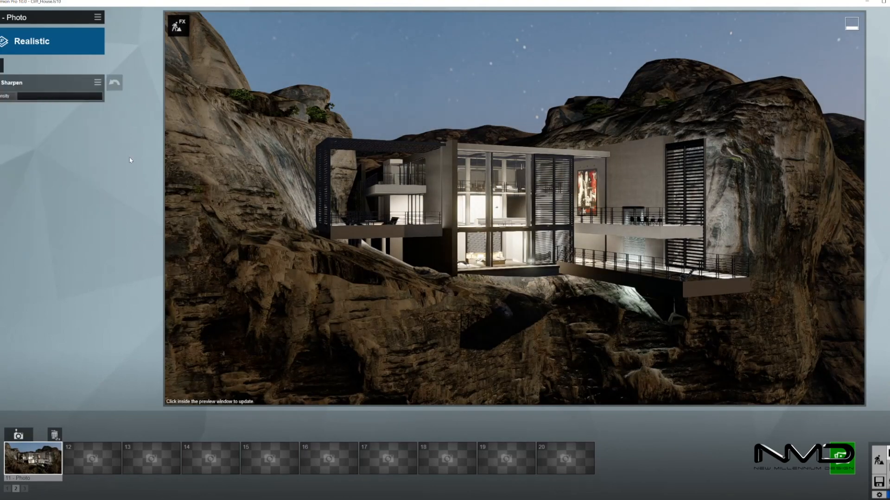
{"action": "left_click", "coordinate": [52, 61]}
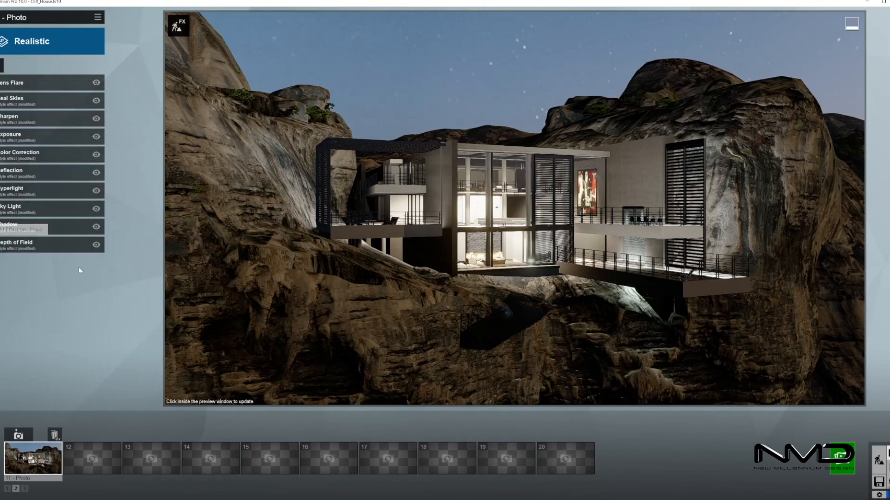
{"action": "left_click", "coordinate": [50, 148]}
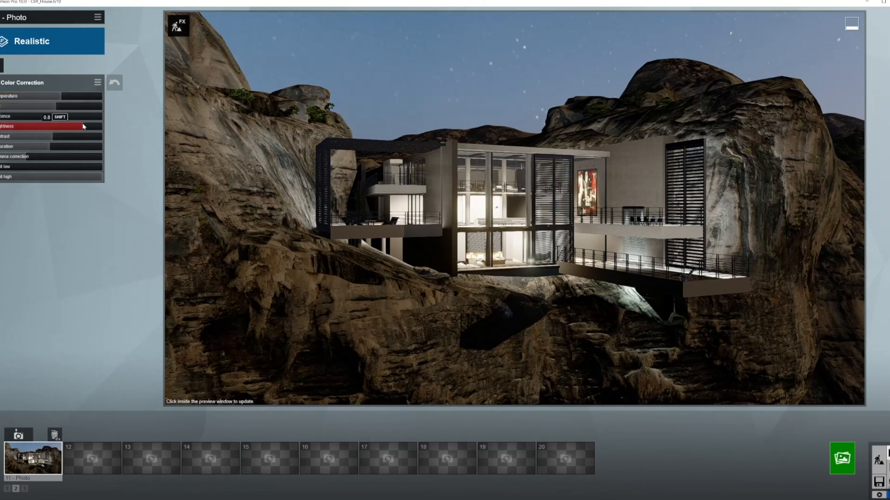
{"action": "left_click_drag", "start_coordinate": [81, 129], "coordinate": [78, 127]}
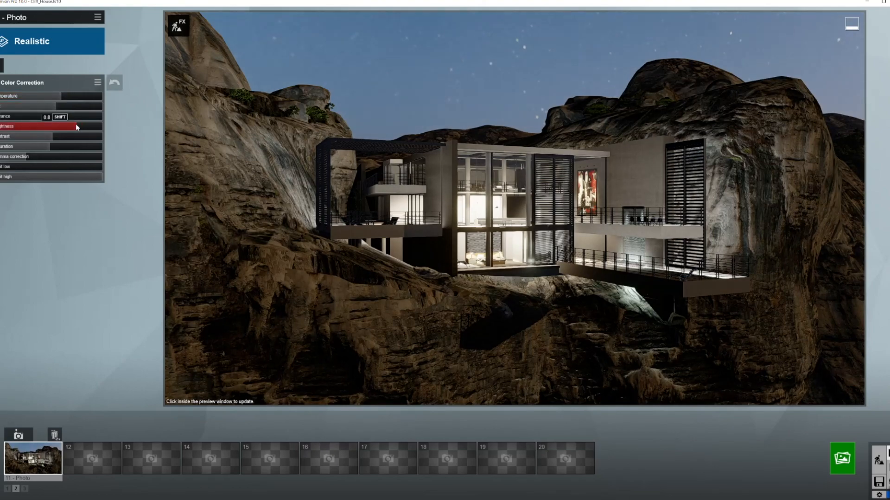
- Slightly raise the contrast in the Color Correction effect and update the photo preview
{"action": "left_click", "coordinate": [59, 136]}
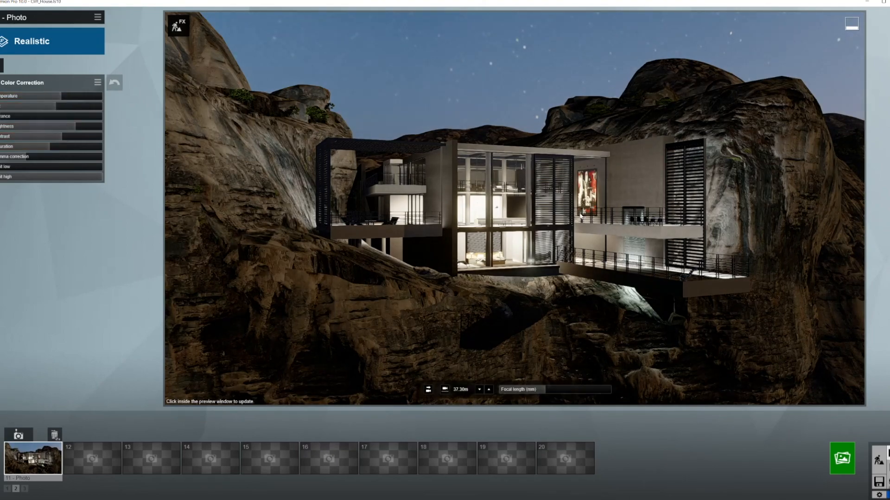
{"action": "left_click", "coordinate": [720, 237]}
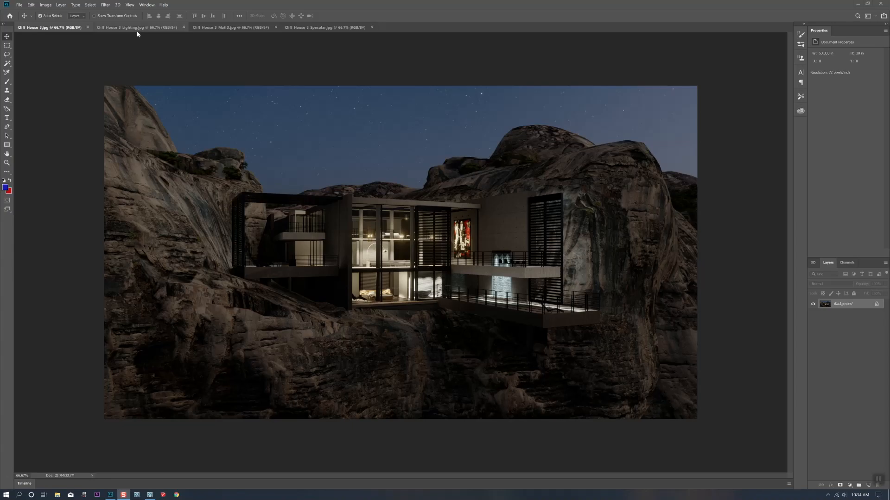
- Switch to Photoshop and review the Lighting, MaterialID and Specular render passes of Cliff_House_3
{"action": "left_click", "coordinate": [136, 28]}
{"action": "left_click", "coordinate": [246, 28]}
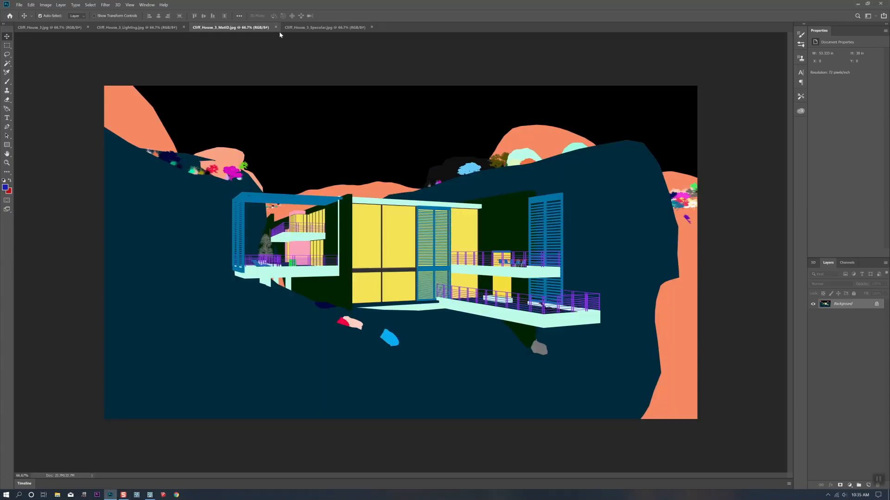
{"action": "left_click", "coordinate": [306, 27]}
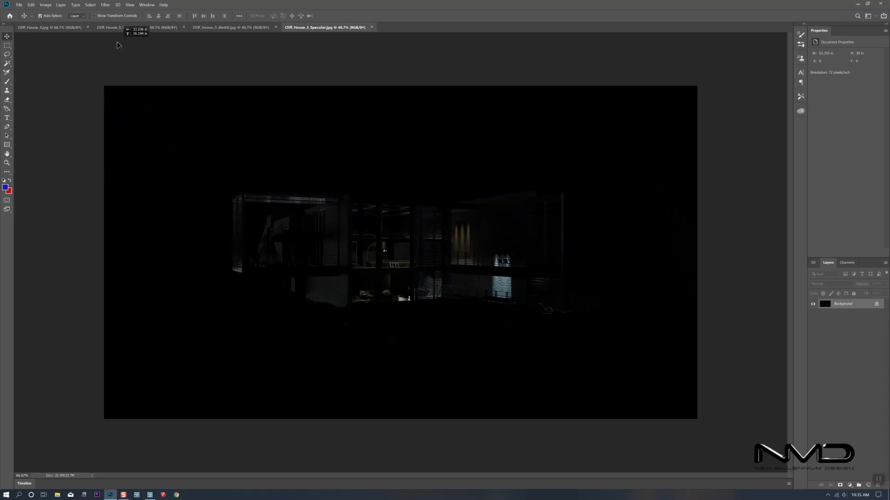
- Place the Specular pass as a layer over Cliff_House_3.jpg with Screen blending and compare the image with and without it
{"action": "left_click_drag", "start_coordinate": [77, 29], "coordinate": [741, 315]}
{"action": "left_click", "coordinate": [831, 284]}
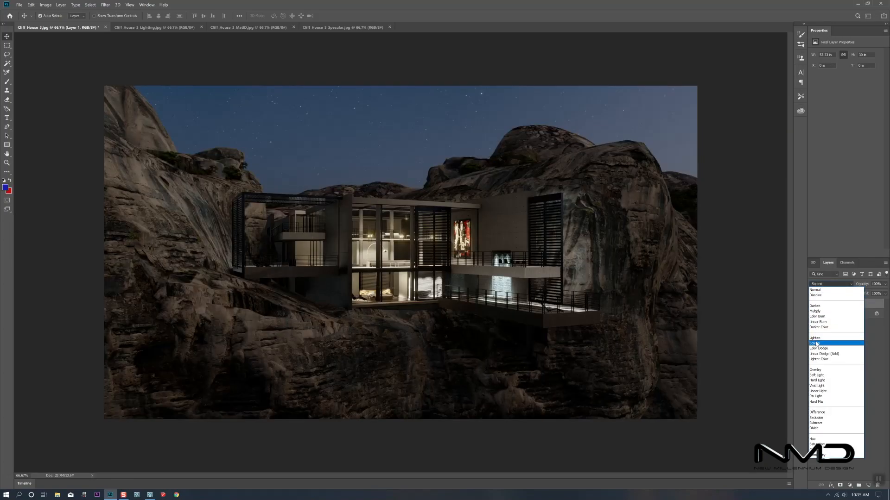
{"action": "left_click", "coordinate": [827, 340]}
{"action": "left_click", "coordinate": [813, 304]}
{"action": "left_click", "coordinate": [812, 304]}
- Duplicate the specular layer, lower the copy's opacity to about 57% and compare the image with and without the copy
{"action": "left_click_drag", "start_coordinate": [846, 311], "coordinate": [868, 485]}
{"action": "left_click", "coordinate": [813, 304]}
{"action": "left_click", "coordinate": [813, 305]}
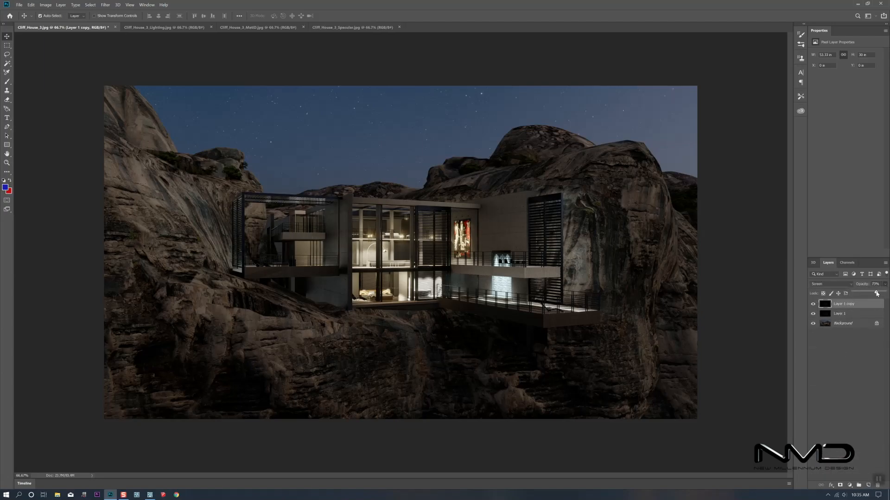
{"action": "left_click_drag", "start_coordinate": [872, 293], "coordinate": [870, 293]}
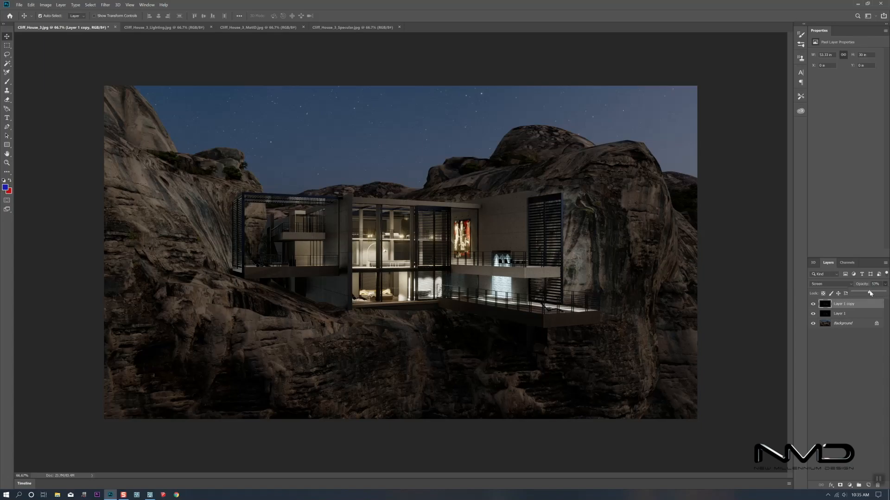
{"action": "left_click", "coordinate": [842, 315]}
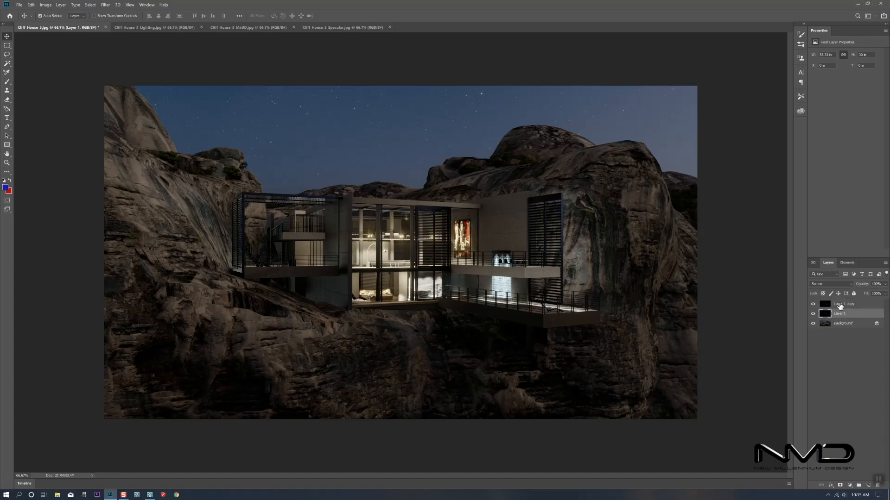
{"action": "left_click", "coordinate": [813, 305]}
{"action": "left_click", "coordinate": [813, 305]}
- Merge both specular layers with the background layer
{"action": "left_click", "coordinate": [845, 305], "text": "shift"}
{"action": "left_click", "coordinate": [841, 324], "text": "shift"}
{"action": "right_click", "coordinate": [840, 324]}
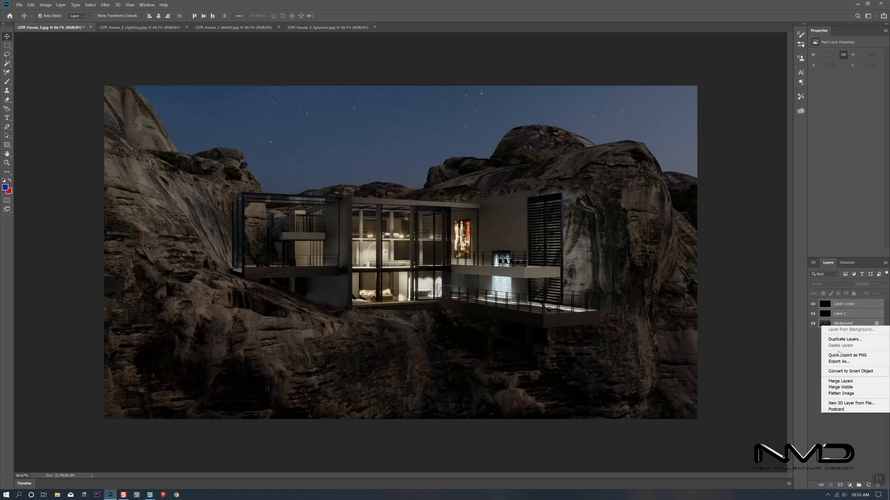
{"action": "left_click", "coordinate": [837, 382]}
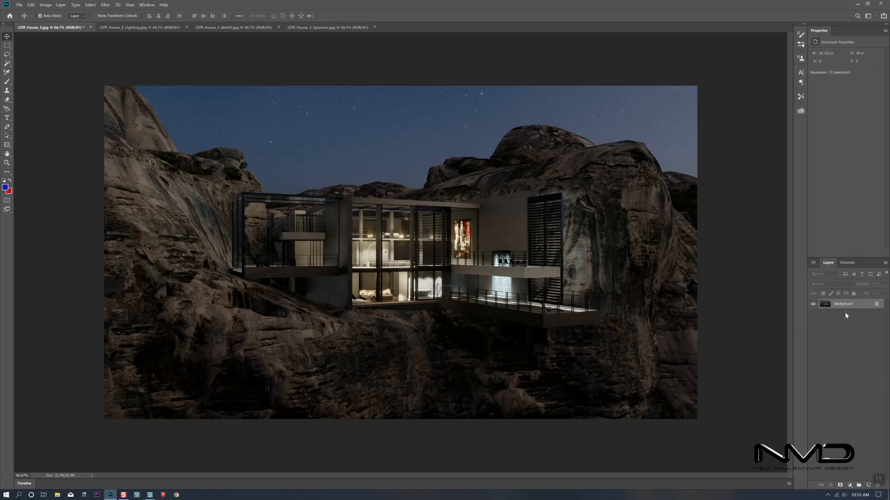
- Place the Lighting pass as a layer over Cliff_House_3.jpg with Soft Light blending and about 39% opacity
{"action": "left_click", "coordinate": [215, 29]}
{"action": "left_click", "coordinate": [139, 27]}
{"action": "left_click_drag", "start_coordinate": [175, 108], "coordinate": [488, 235]}
{"action": "left_click", "coordinate": [834, 284]}
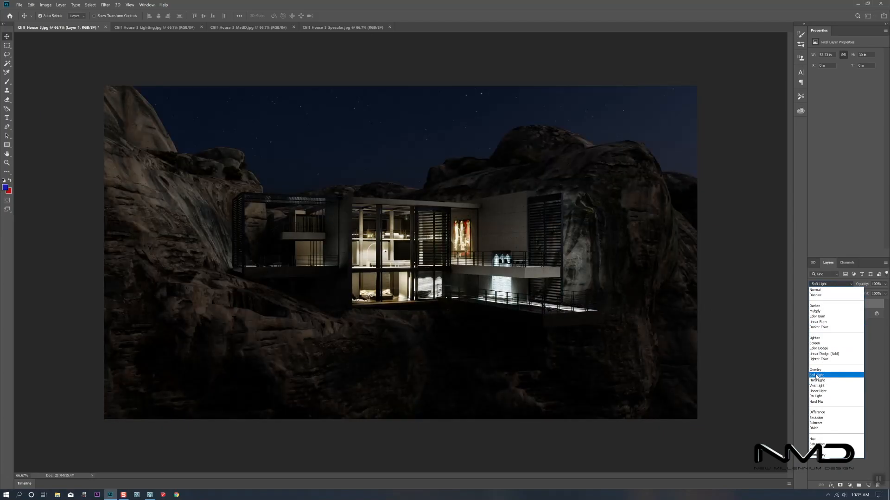
{"action": "left_click", "coordinate": [816, 376]}
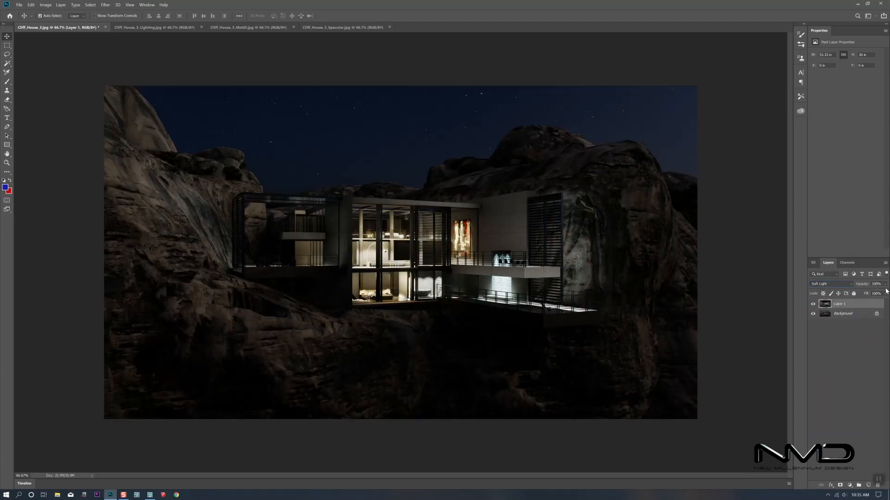
{"action": "left_click_drag", "start_coordinate": [883, 293], "coordinate": [862, 294]}
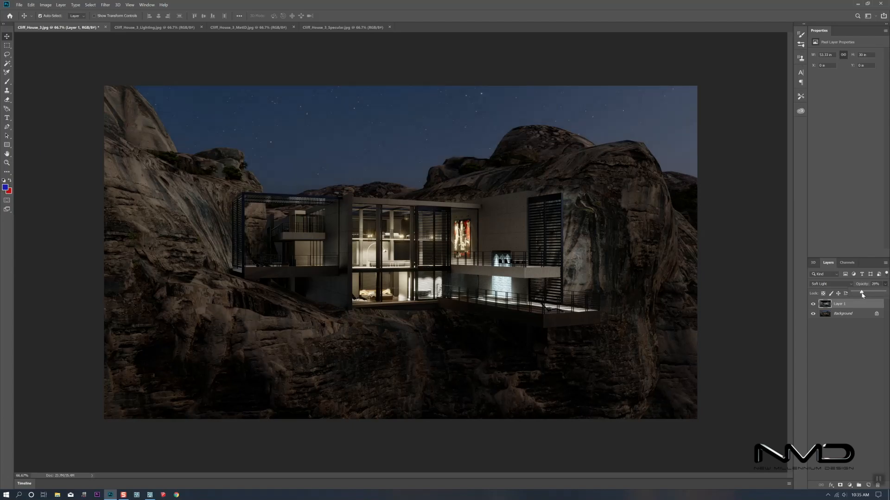
- Merge the lighting layer into the background and duplicate the resulting background layer
{"action": "right_click", "coordinate": [849, 317]}
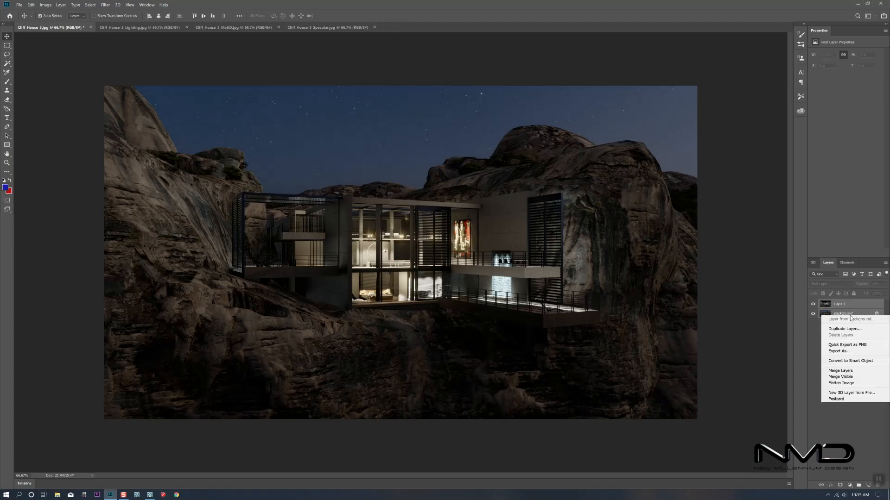
{"action": "left_click", "coordinate": [840, 377]}
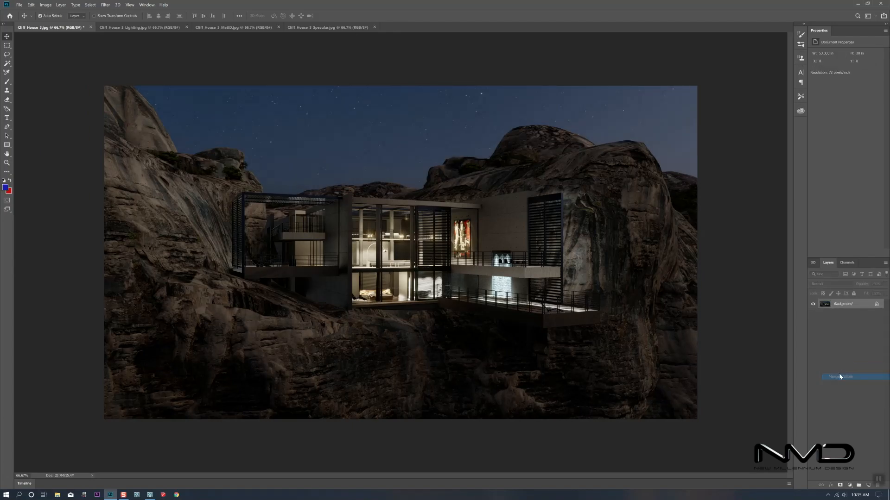
{"action": "double_click", "coordinate": [849, 305]}
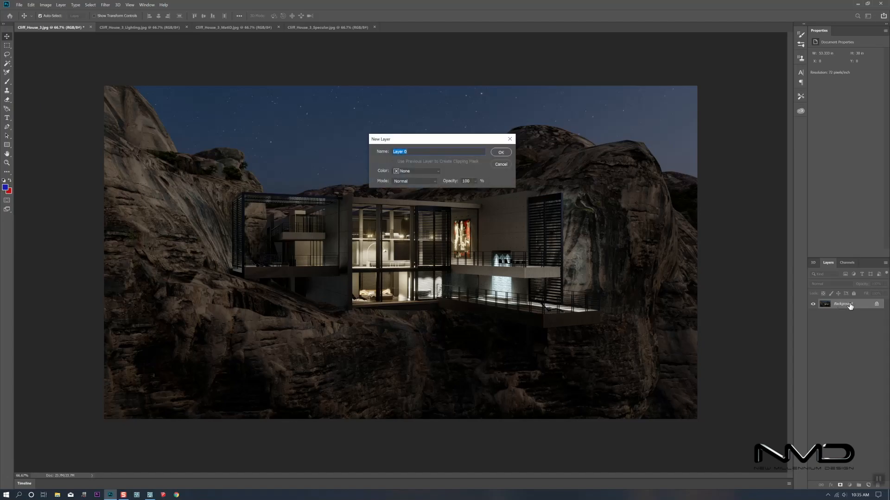
{"action": "left_click", "coordinate": [501, 164]}
{"action": "left_click_drag", "start_coordinate": [851, 306], "coordinate": [868, 485]}
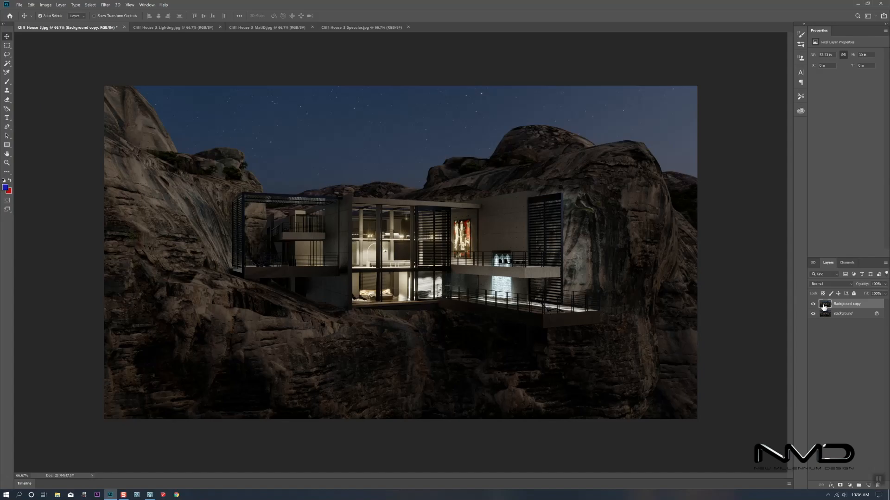
- Place the MaterialID pass as the top layer in Cliff_House_3.jpg and select its dark blue cliff area with the Magic Wand
{"action": "left_click", "coordinate": [268, 27]}
{"action": "left_click_drag", "start_coordinate": [431, 180], "coordinate": [476, 220]}
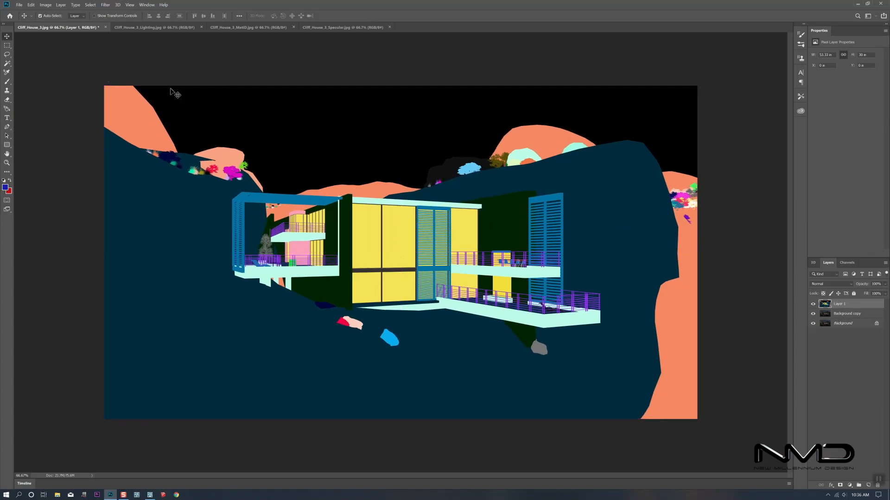
{"action": "left_click", "coordinate": [5, 65]}
{"action": "left_click", "coordinate": [478, 360]}
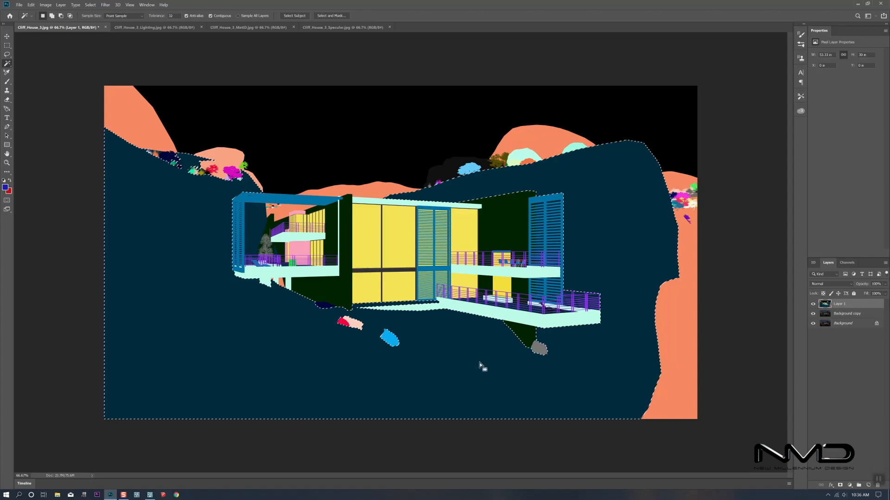
- Hide the MaterialID layer, darken the selected cliff on the Background copy layer with the Burn tool and clear the selection
{"action": "left_click", "coordinate": [846, 314]}
{"action": "left_click", "coordinate": [813, 304]}
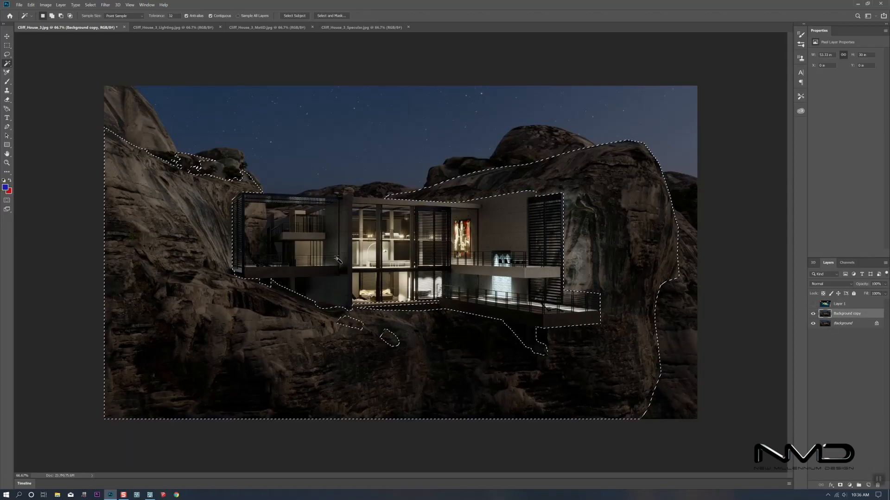
{"action": "left_click", "coordinate": [7, 173]}
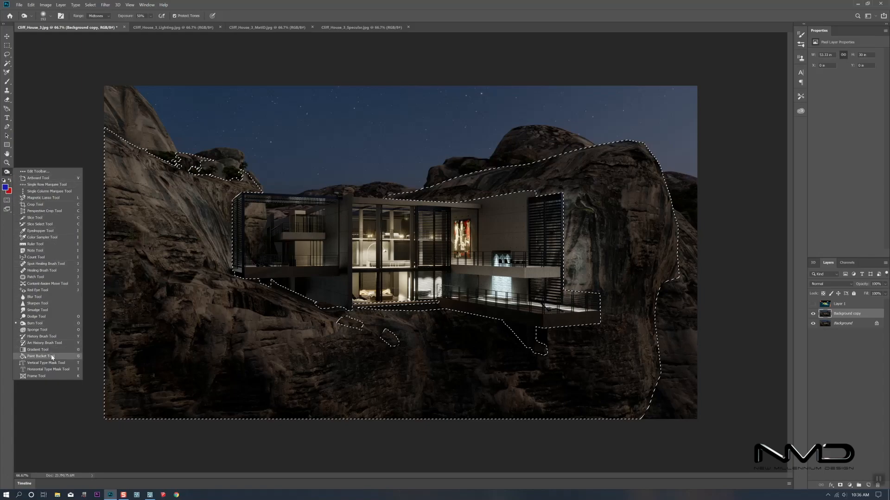
{"action": "left_click", "coordinate": [52, 323]}
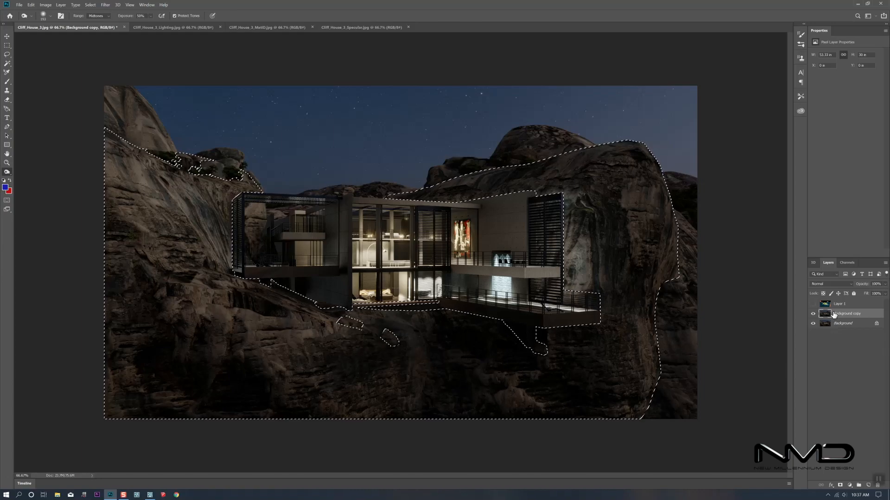
{"action": "left_click", "coordinate": [813, 314]}
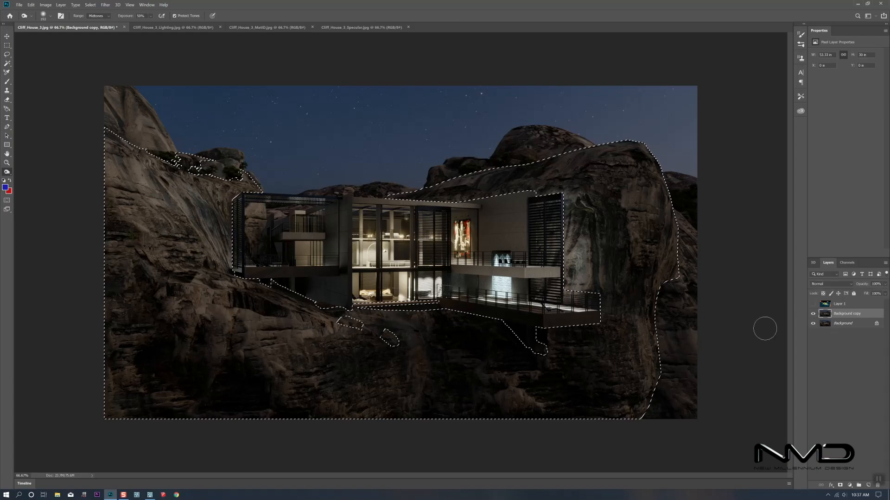
{"action": "key", "text": "ctrl+d"}
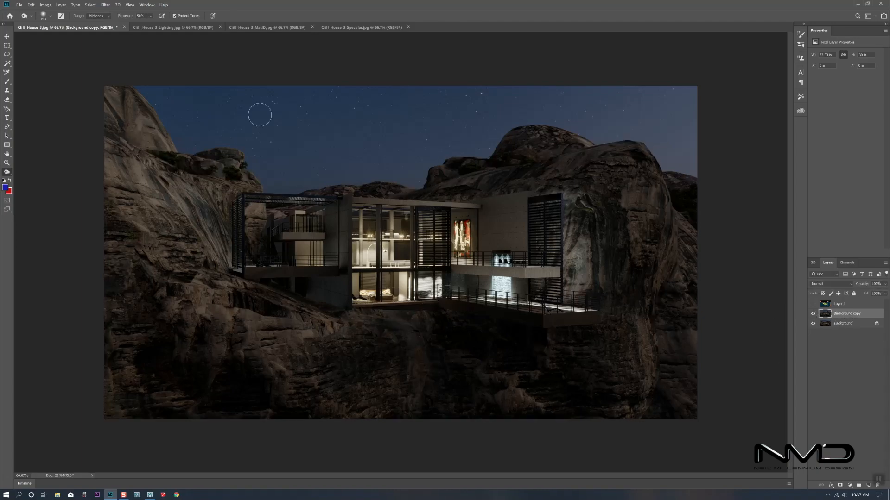
- Open the Camera Raw Filter for the Background copy layer, browse the Artistic and Modern profiles and apply Artistic 04
{"action": "left_click", "coordinate": [11, 36]}
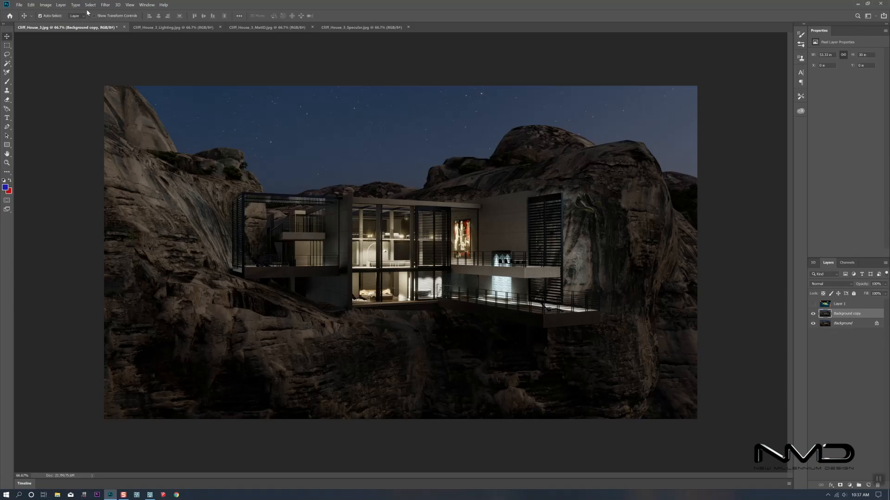
{"action": "left_click", "coordinate": [106, 4]}
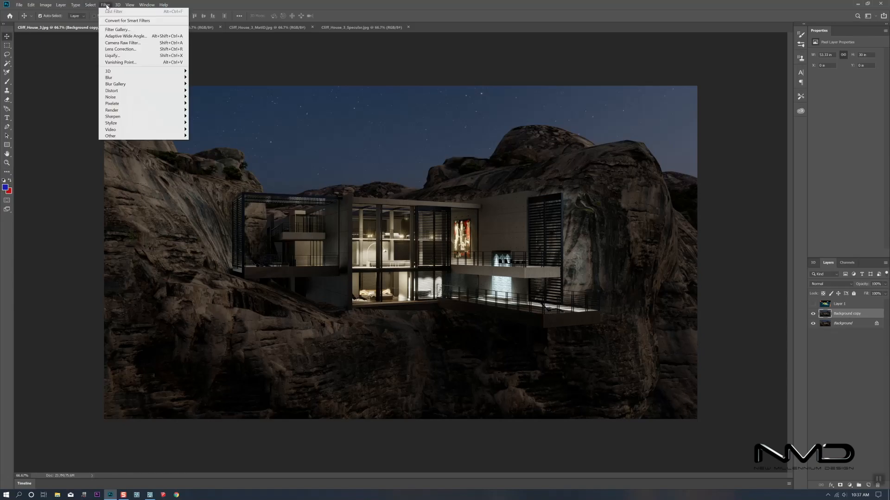
{"action": "left_click", "coordinate": [122, 43]}
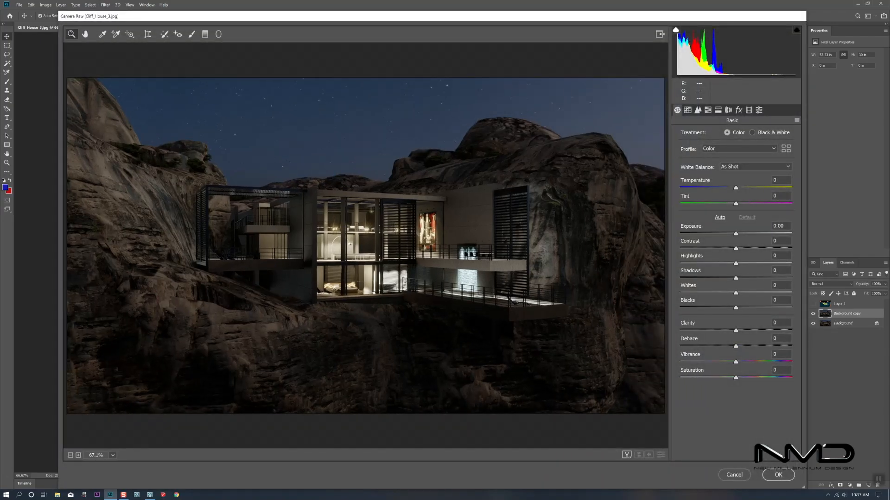
{"action": "left_click", "coordinate": [787, 149]}
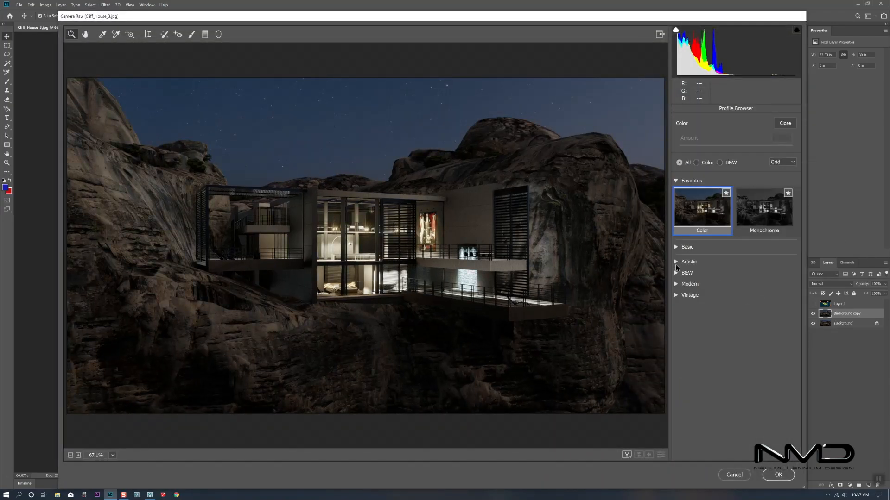
{"action": "left_click", "coordinate": [677, 262]}
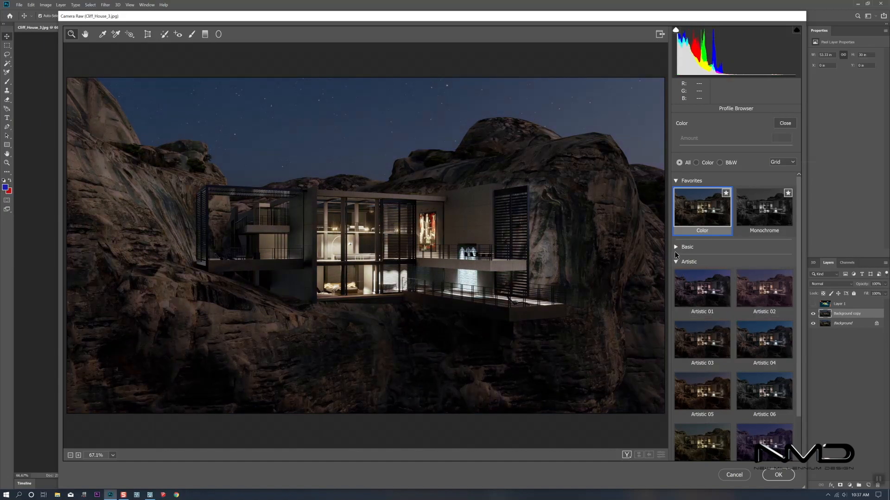
{"action": "scroll", "coordinate": [676, 260], "scroll_direction": "down", "scroll_amount": 2}
{"action": "left_click", "coordinate": [677, 441]}
{"action": "scroll", "coordinate": [765, 319], "scroll_direction": "down", "scroll_amount": 6}
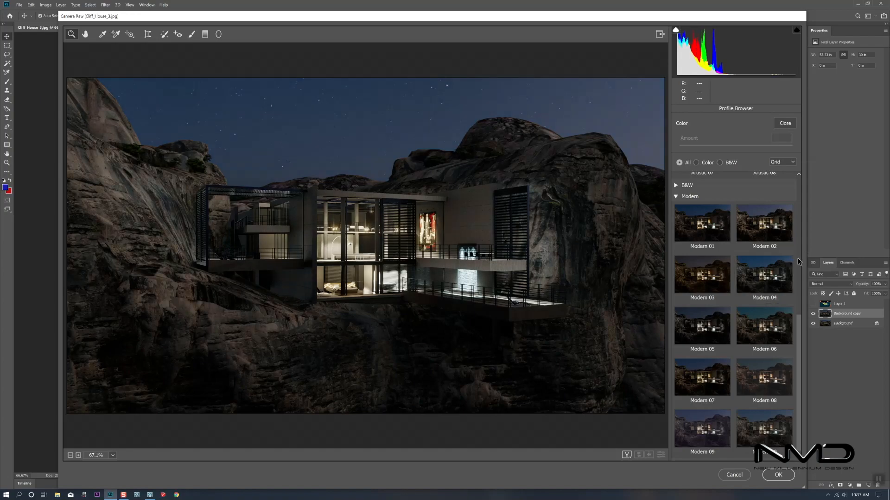
{"action": "scroll", "coordinate": [783, 279], "scroll_direction": "up", "scroll_amount": 5}
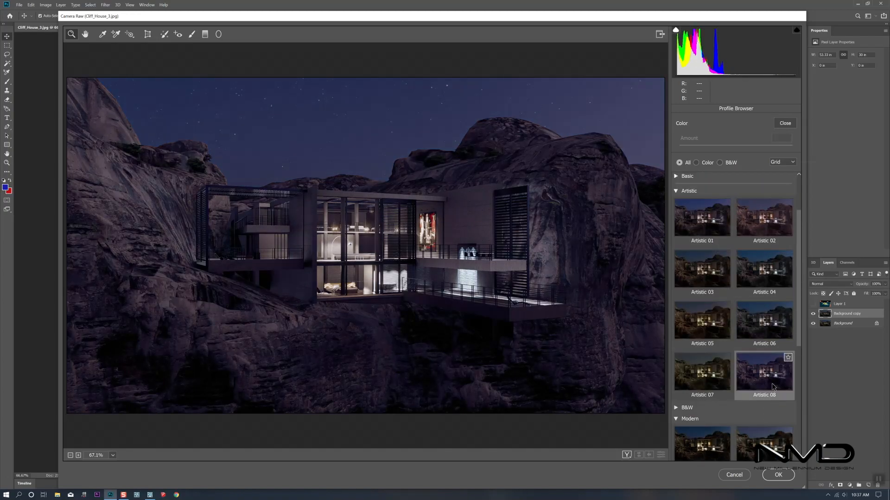
{"action": "left_click", "coordinate": [788, 276]}
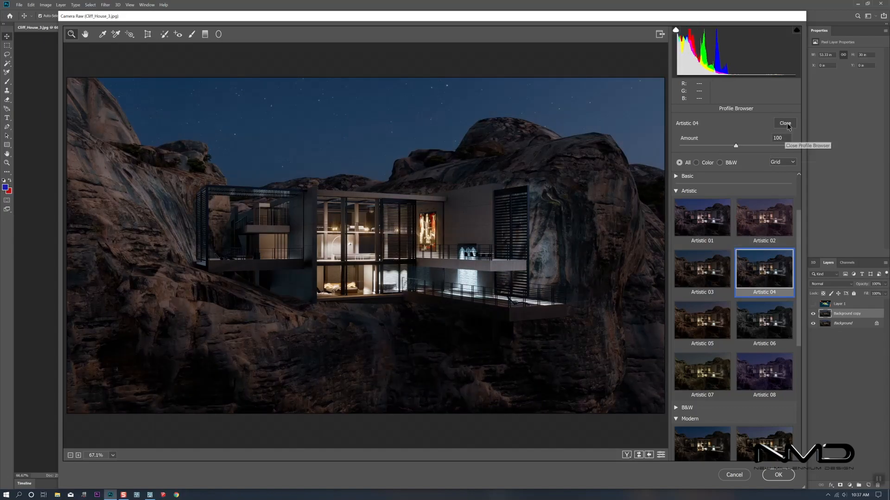
{"action": "left_click", "coordinate": [784, 124]}
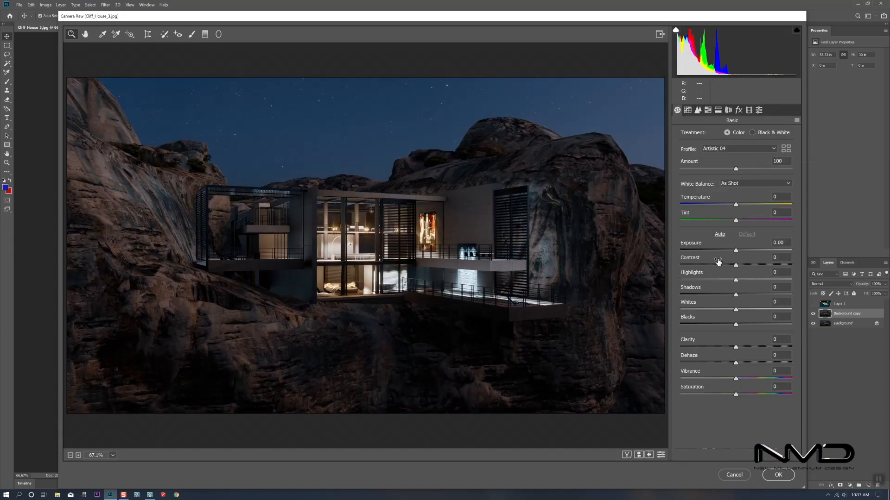
- Set clarity to +44, dehaze to +8, vibrance to +3 and saturation to -12 in the Camera Raw Filter
{"action": "left_click", "coordinate": [720, 234]}
{"action": "left_click", "coordinate": [746, 235]}
{"action": "left_click_drag", "start_coordinate": [736, 347], "coordinate": [740, 364]}
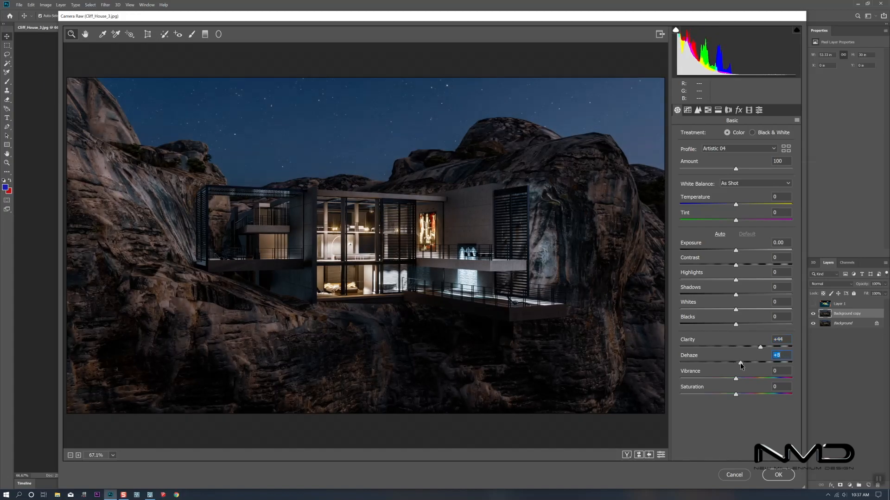
{"action": "left_click_drag", "start_coordinate": [736, 395], "coordinate": [740, 379]}
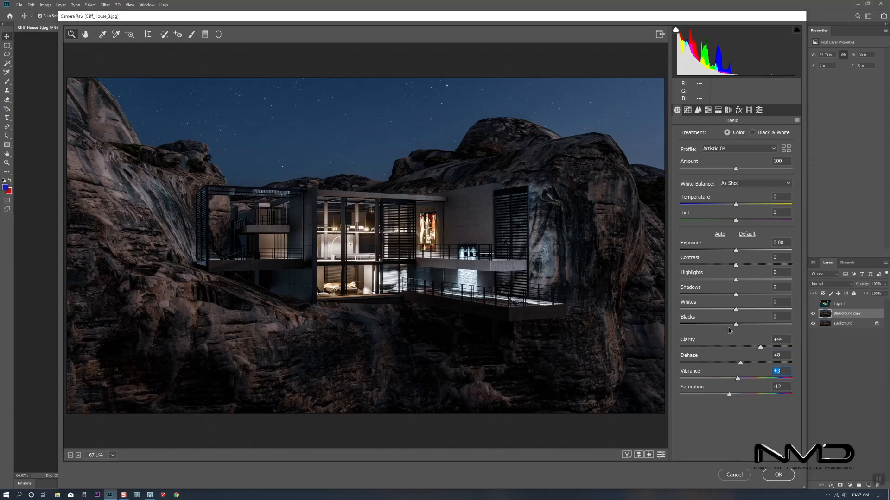
- Set exposure to +0.55, contrast to +8, highlights to -18, shadows and whites to +38 and blacks to -4 in the Camera Raw Filter
{"action": "mouse_move", "coordinate": [736, 325]}
{"action": "left_mouse_down"}
{"action": "mouse_move", "coordinate": [748, 312]}
{"action": "mouse_move", "coordinate": [763, 316]}
{"action": "mouse_move", "coordinate": [752, 316]}
{"action": "left_mouse_up"}
{"action": "left_click_drag", "start_coordinate": [736, 280], "coordinate": [758, 298]}
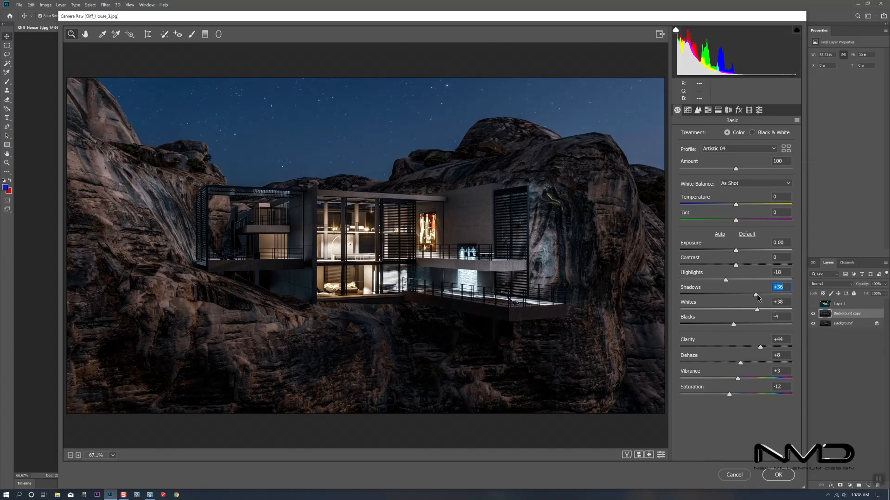
{"action": "mouse_move", "coordinate": [736, 267]}
{"action": "left_mouse_down"}
{"action": "mouse_move", "coordinate": [746, 269]}
{"action": "mouse_move", "coordinate": [742, 254]}
{"action": "left_mouse_up"}
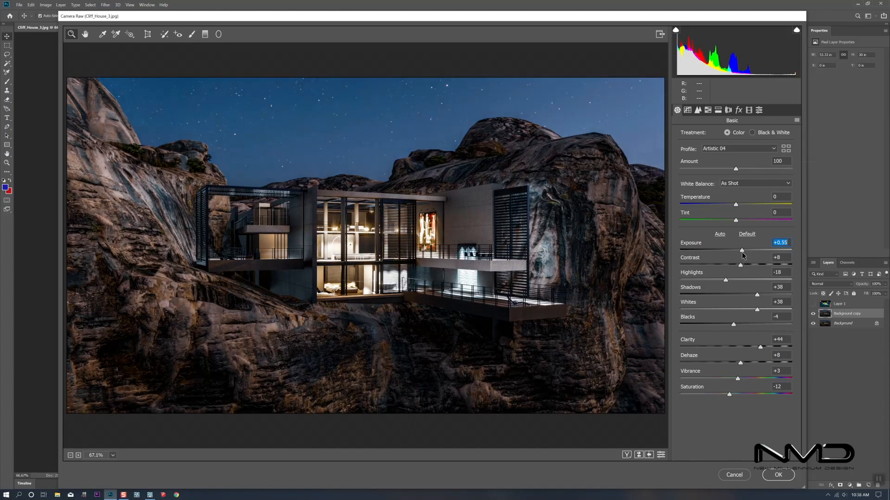
- Refine contrast to +5, shadows to +31, whites to +28, vibrance to +15 and saturation to -18, apply the filter and compare before and after
{"action": "left_click_drag", "start_coordinate": [740, 266], "coordinate": [738, 266]}
{"action": "left_click_drag", "start_coordinate": [758, 295], "coordinate": [751, 295]}
{"action": "left_click_drag", "start_coordinate": [752, 294], "coordinate": [754, 313]}
{"action": "left_click_drag", "start_coordinate": [737, 378], "coordinate": [726, 396]}
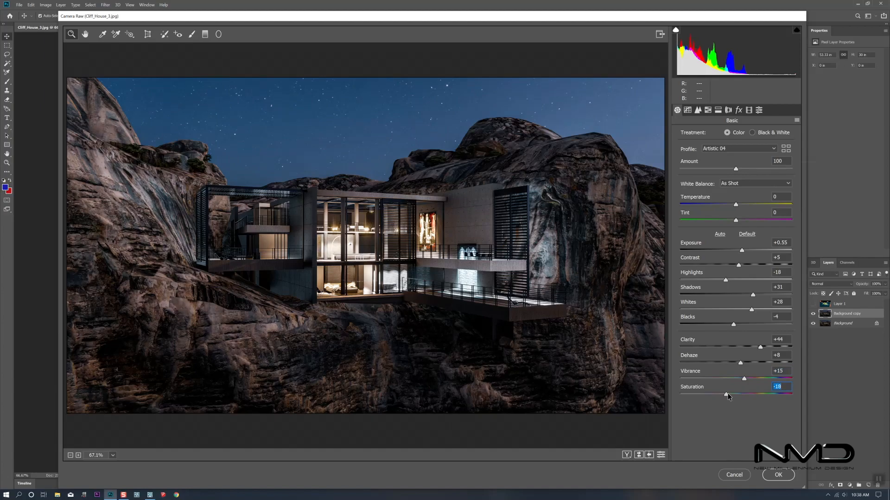
{"action": "left_click_drag", "start_coordinate": [738, 365], "coordinate": [740, 363]}
{"action": "mouse_move", "coordinate": [725, 280]}
{"action": "left_mouse_down"}
{"action": "mouse_move", "coordinate": [736, 282]}
{"action": "mouse_move", "coordinate": [710, 281]}
{"action": "mouse_move", "coordinate": [726, 282]}
{"action": "left_mouse_up"}
{"action": "left_click", "coordinate": [779, 476]}
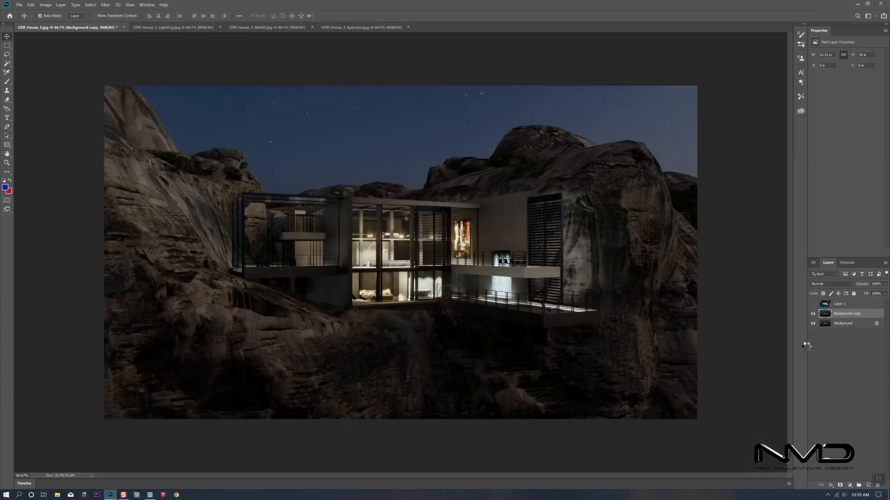
{"action": "left_click", "coordinate": [813, 313]}
{"action": "left_click", "coordinate": [813, 314]}
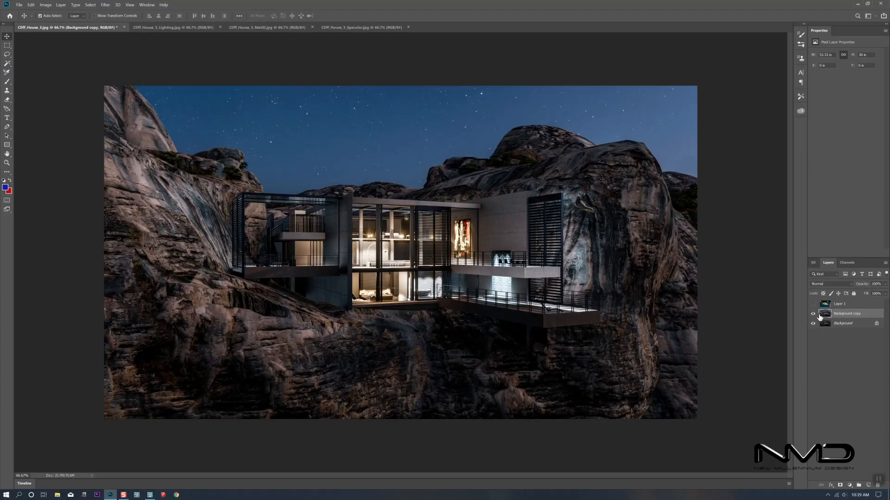
- Add a Selective Color adjustment above the Background copy layer and set Black to +1% for the Blacks range
{"action": "left_click", "coordinate": [849, 486]}
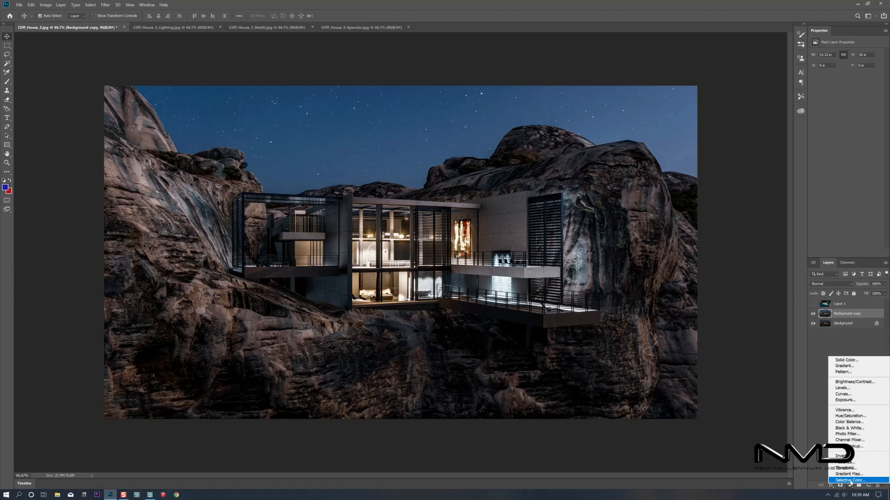
{"action": "left_click", "coordinate": [841, 475]}
{"action": "left_click", "coordinate": [844, 62]}
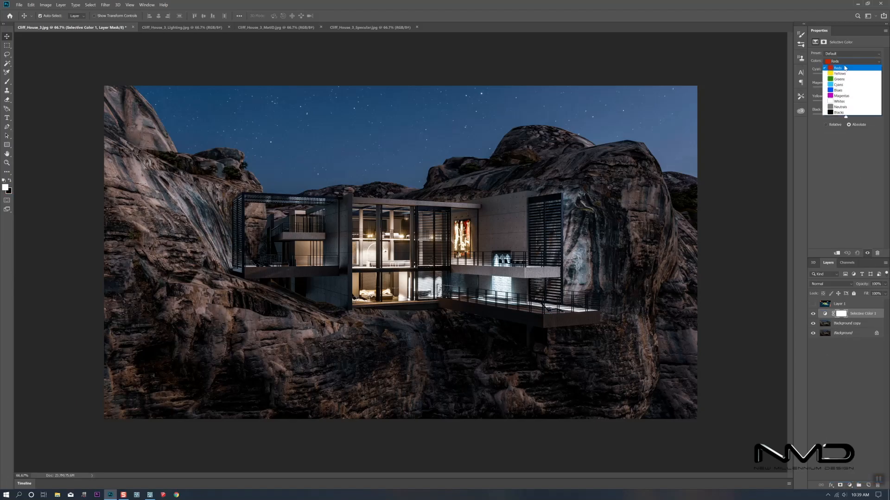
{"action": "left_click", "coordinate": [839, 112]}
{"action": "mouse_move", "coordinate": [846, 117]}
{"action": "left_mouse_down"}
{"action": "mouse_move", "coordinate": [857, 116]}
{"action": "mouse_move", "coordinate": [837, 117]}
{"action": "mouse_move", "coordinate": [847, 116]}
{"action": "left_mouse_up"}
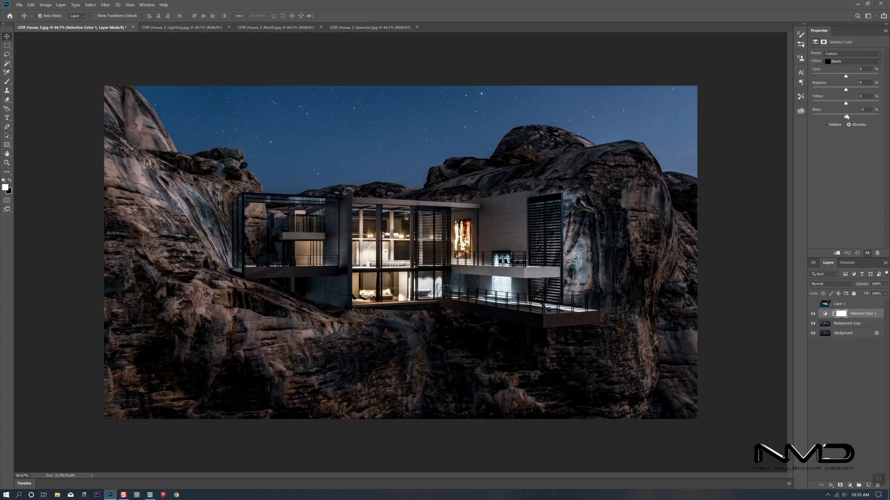
- Add a second Selective Color adjustment directly above the Background copy layer and adjust the color amounts of the Blues range
{"action": "left_click", "coordinate": [844, 327]}
{"action": "left_click", "coordinate": [849, 486]}
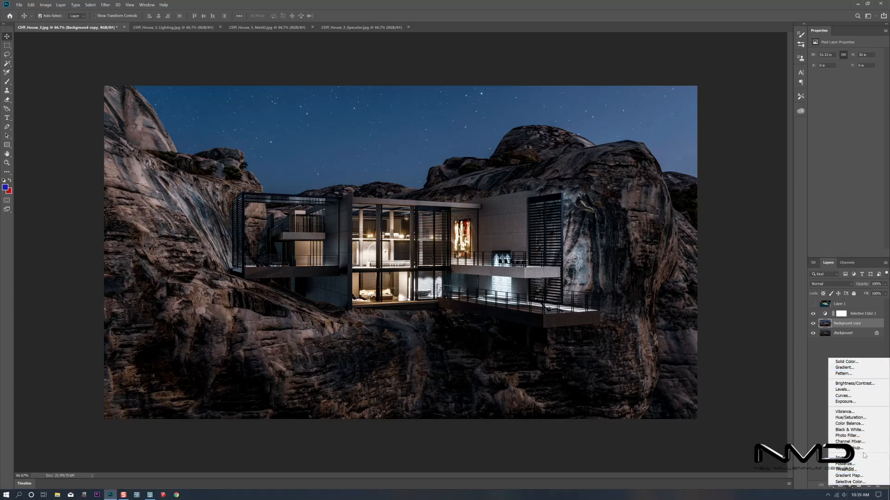
{"action": "left_click", "coordinate": [850, 482]}
{"action": "left_click", "coordinate": [850, 61]}
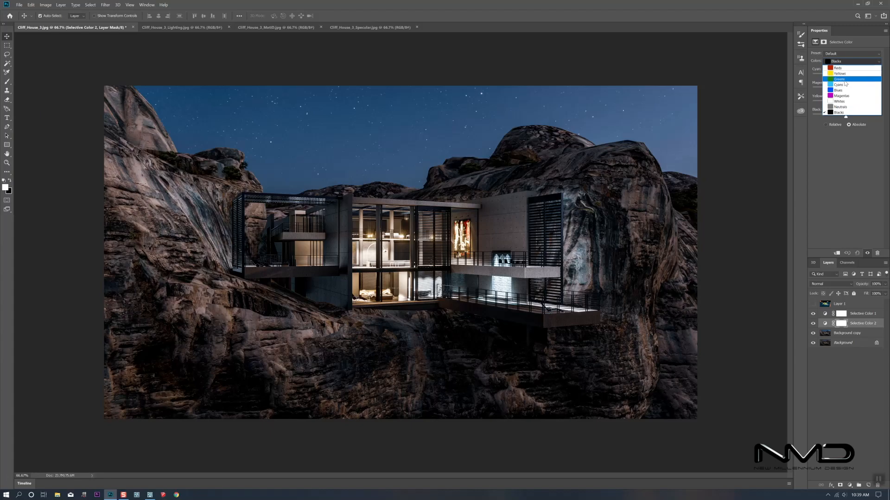
{"action": "left_click", "coordinate": [844, 92]}
{"action": "left_click_drag", "start_coordinate": [847, 76], "coordinate": [835, 75]}
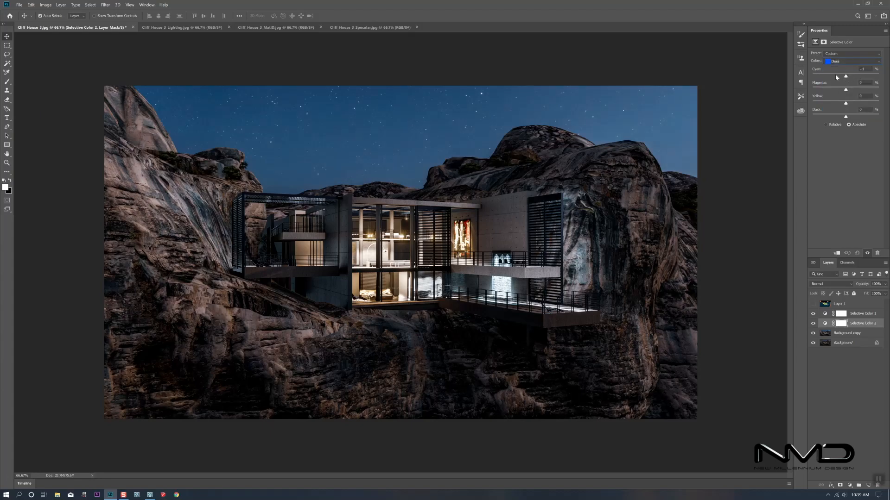
{"action": "left_click_drag", "start_coordinate": [846, 117], "coordinate": [848, 117]}
{"action": "left_click_drag", "start_coordinate": [855, 104], "coordinate": [840, 89]}
- Add a Brightness/Contrast adjustment above the Background copy layer, raise the brightness, set contrast to -4 and compare its effect
{"action": "left_click", "coordinate": [846, 334]}
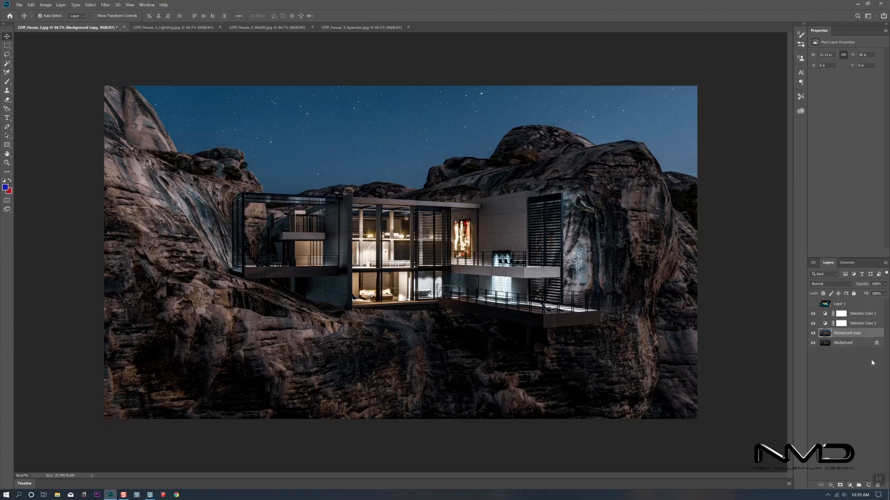
{"action": "left_click", "coordinate": [849, 486]}
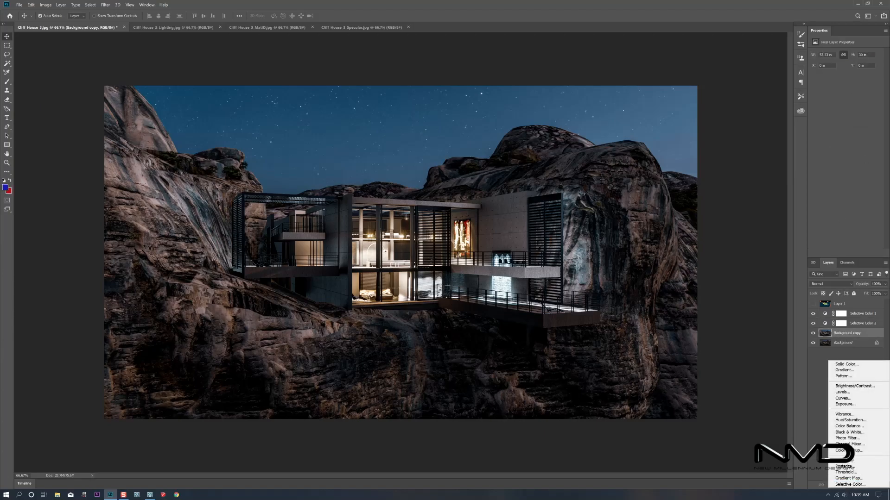
{"action": "left_click", "coordinate": [853, 386]}
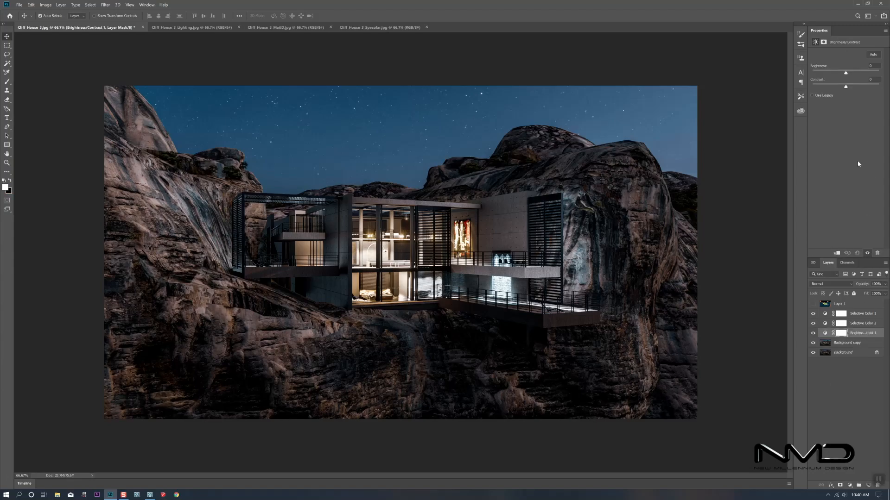
{"action": "mouse_move", "coordinate": [847, 74]}
{"action": "left_mouse_down"}
{"action": "mouse_move", "coordinate": [842, 88]}
{"action": "mouse_move", "coordinate": [852, 73]}
{"action": "left_mouse_up"}
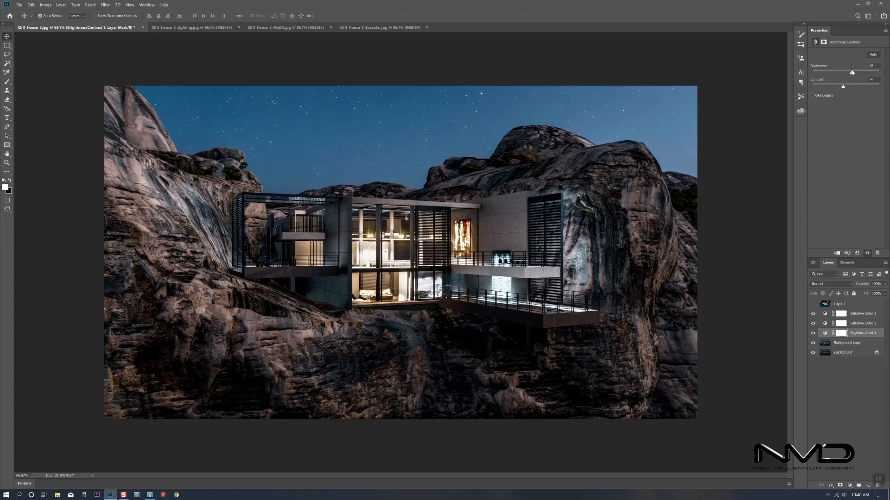
{"action": "left_click", "coordinate": [813, 334]}
{"action": "left_click", "coordinate": [813, 334]}
- Add a Hue/Saturation adjustment layer above the Background copy layer, hide it and reselect Background copy
{"action": "left_click", "coordinate": [847, 343]}
{"action": "left_click", "coordinate": [850, 486]}
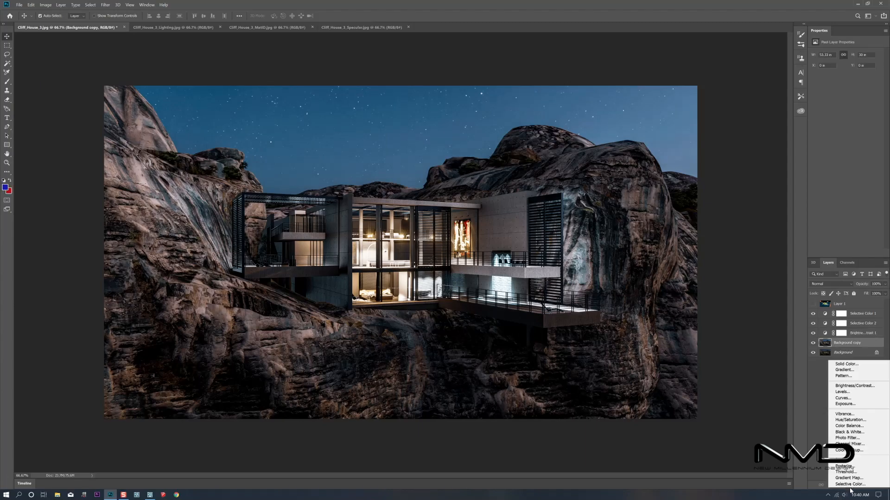
{"action": "left_click", "coordinate": [851, 419]}
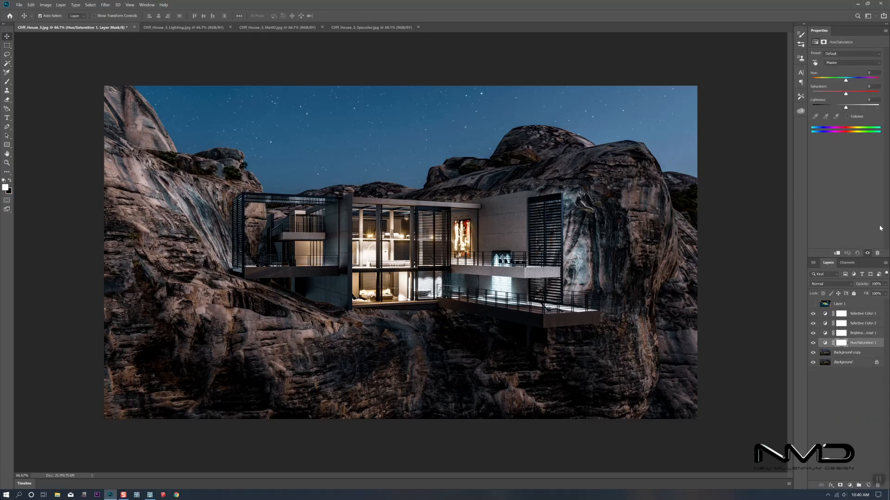
{"action": "left_click_drag", "start_coordinate": [861, 342], "coordinate": [874, 488]}
{"action": "left_click", "coordinate": [846, 353]}
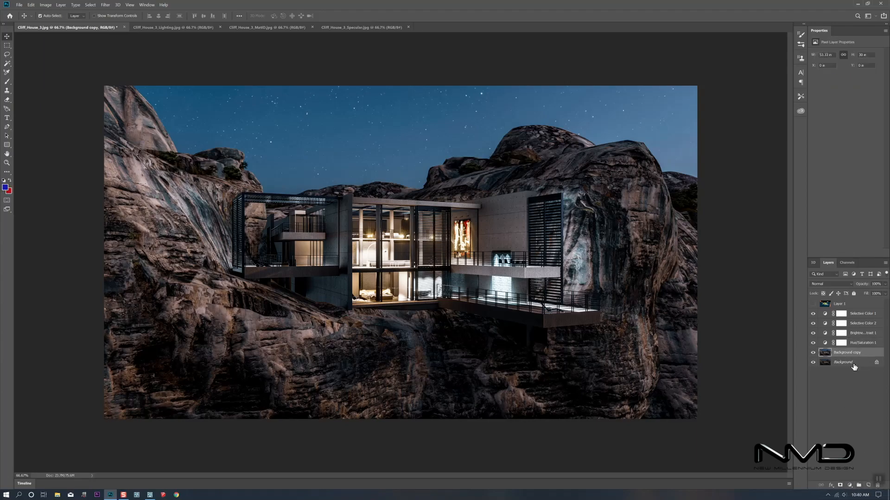
- Add a Color Balance adjustment above Background copy with midtones cyan-red at -4 and yellow-blue at +4, and compare its effect
{"action": "left_click", "coordinate": [849, 486]}
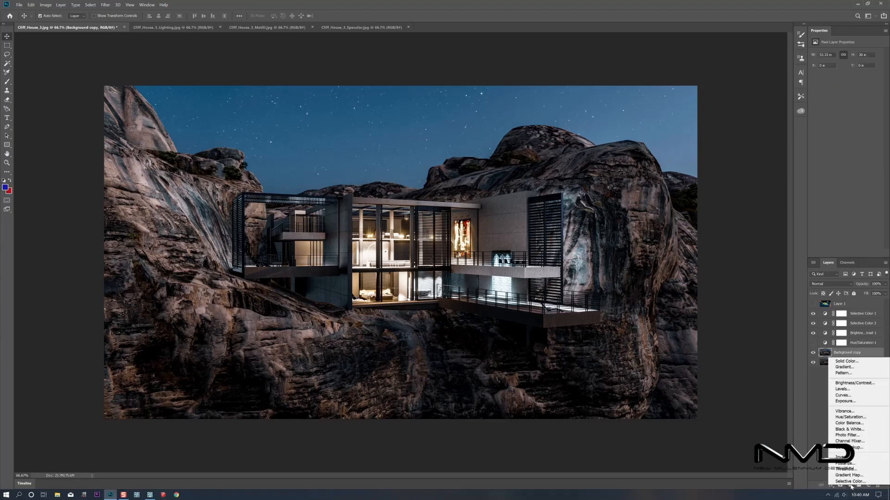
{"action": "left_click", "coordinate": [849, 423]}
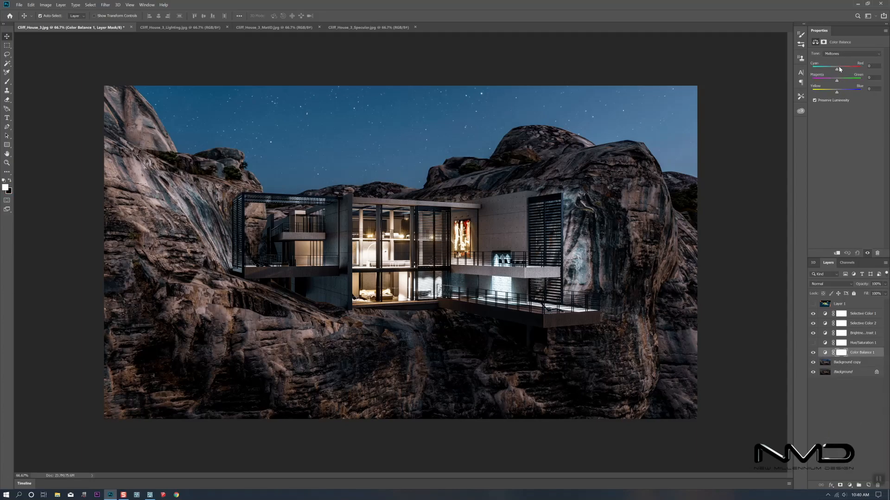
{"action": "mouse_move", "coordinate": [836, 69]}
{"action": "left_mouse_down"}
{"action": "mouse_move", "coordinate": [842, 93]}
{"action": "mouse_move", "coordinate": [837, 72]}
{"action": "left_mouse_up"}
{"action": "left_click_drag", "start_coordinate": [838, 94], "coordinate": [837, 93]}
{"action": "left_click", "coordinate": [813, 353]}
{"action": "left_click", "coordinate": [813, 354]}
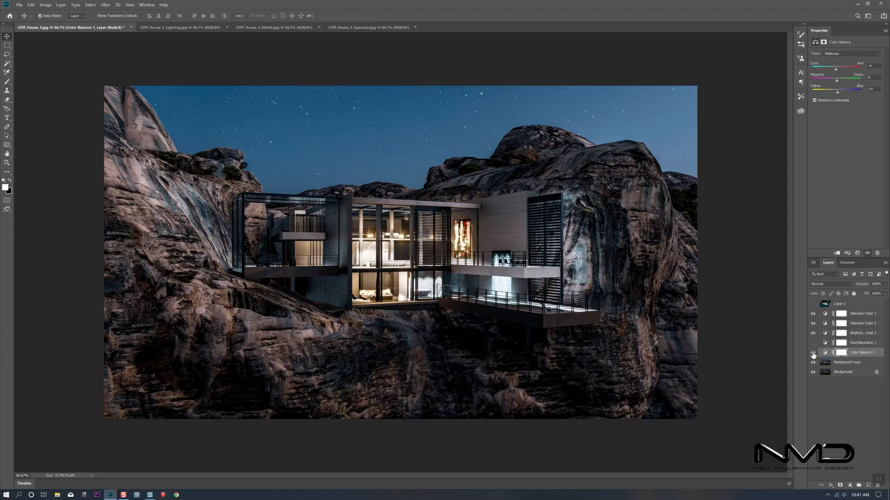
- Raise the Brightness/Contrast adjustment layer's brightness to 35, lower its contrast and compare its effect
{"action": "left_click", "coordinate": [847, 335]}
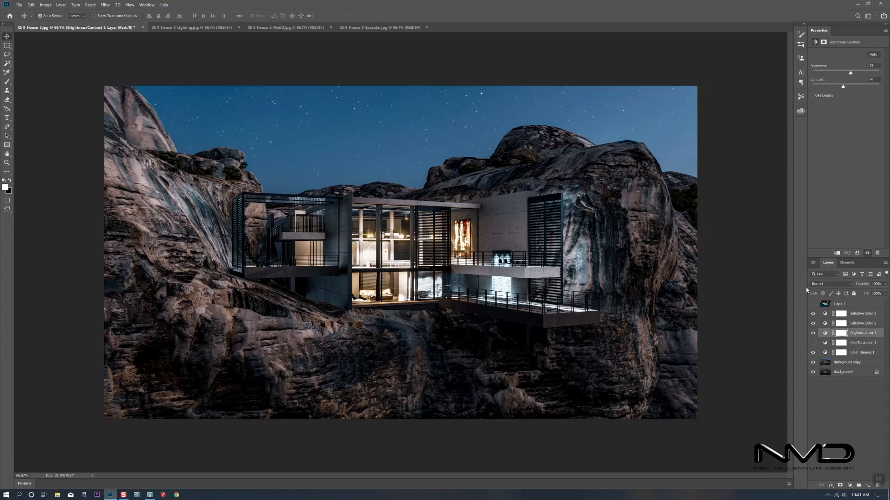
{"action": "mouse_move", "coordinate": [850, 72]}
{"action": "left_mouse_down"}
{"action": "mouse_move", "coordinate": [843, 87]}
{"action": "mouse_move", "coordinate": [854, 74]}
{"action": "left_mouse_up"}
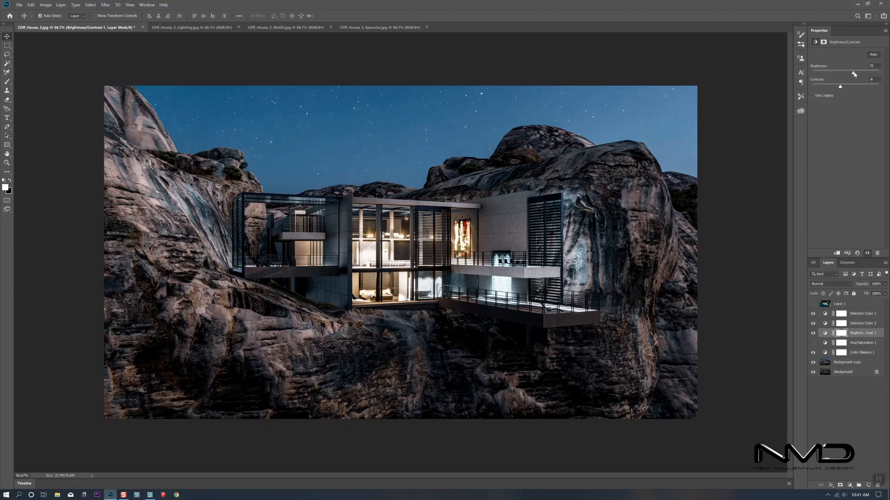
{"action": "left_click", "coordinate": [813, 333]}
{"action": "left_click", "coordinate": [812, 333]}
- Group the layers from Background copy up to the topmost Selective Color adjustment as Group 1 and toggle the group's visibility to compare
{"action": "left_click", "coordinate": [851, 364]}
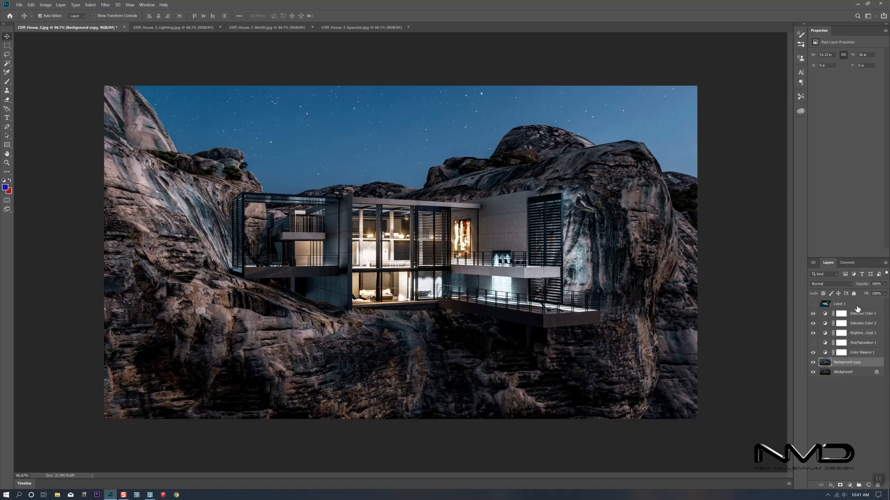
{"action": "left_click", "coordinate": [857, 316], "text": "shift"}
{"action": "right_click", "coordinate": [857, 317]}
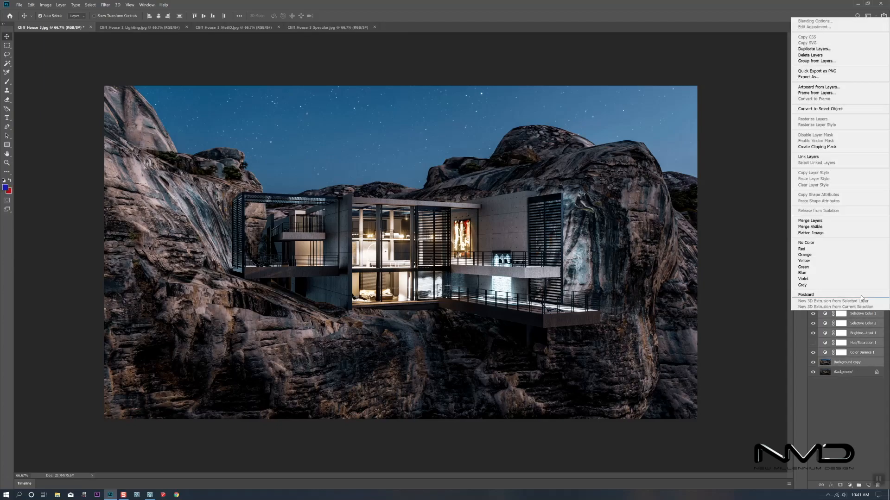
{"action": "left_click", "coordinate": [834, 61]}
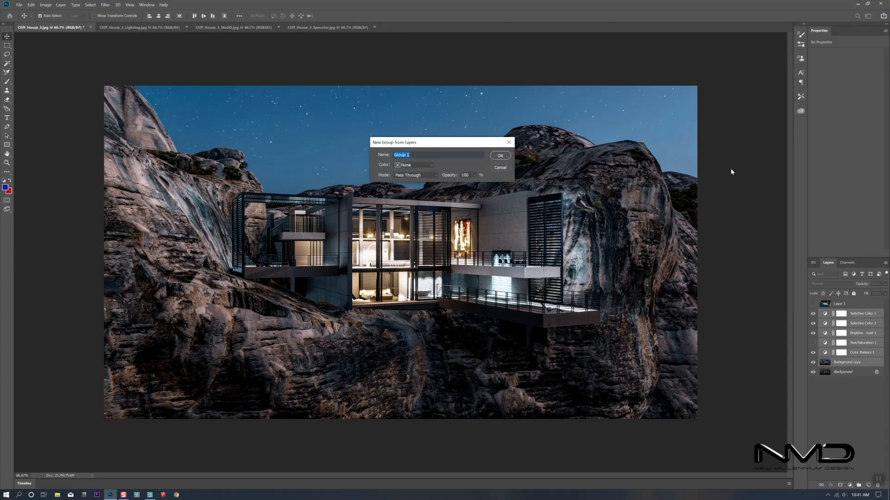
{"action": "key", "text": "Return"}
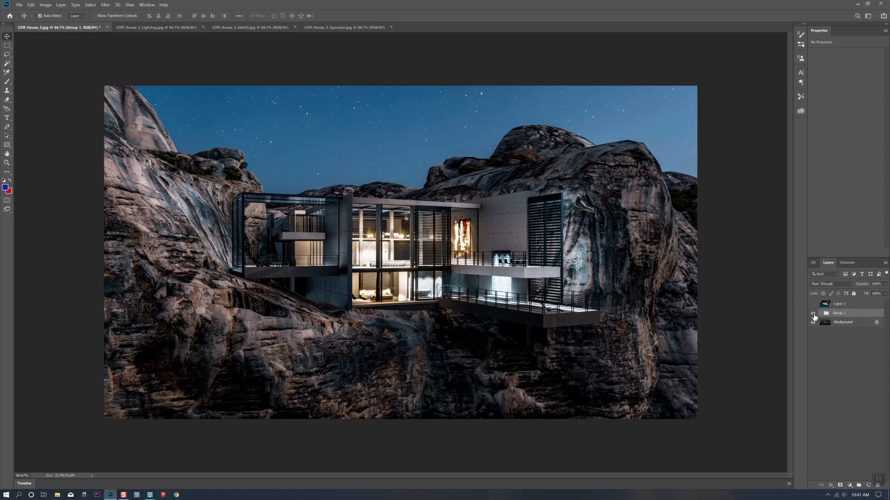
{"action": "left_click", "coordinate": [813, 313]}
{"action": "left_click", "coordinate": [814, 314]}
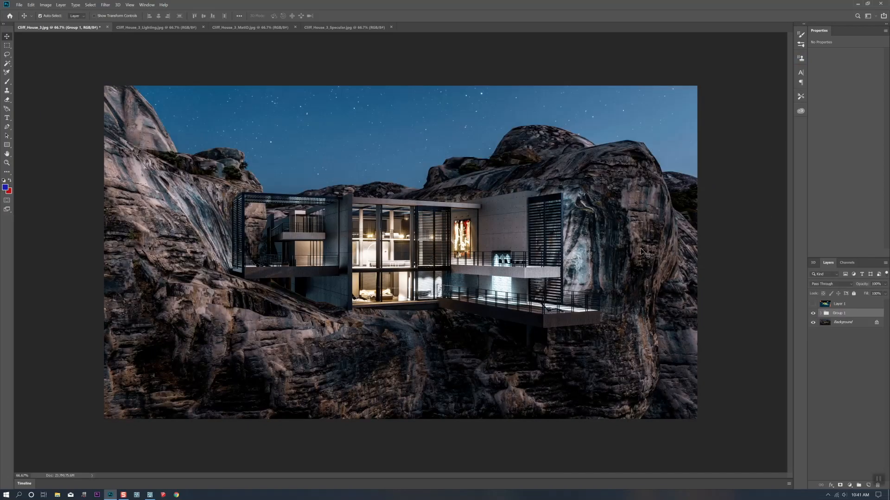